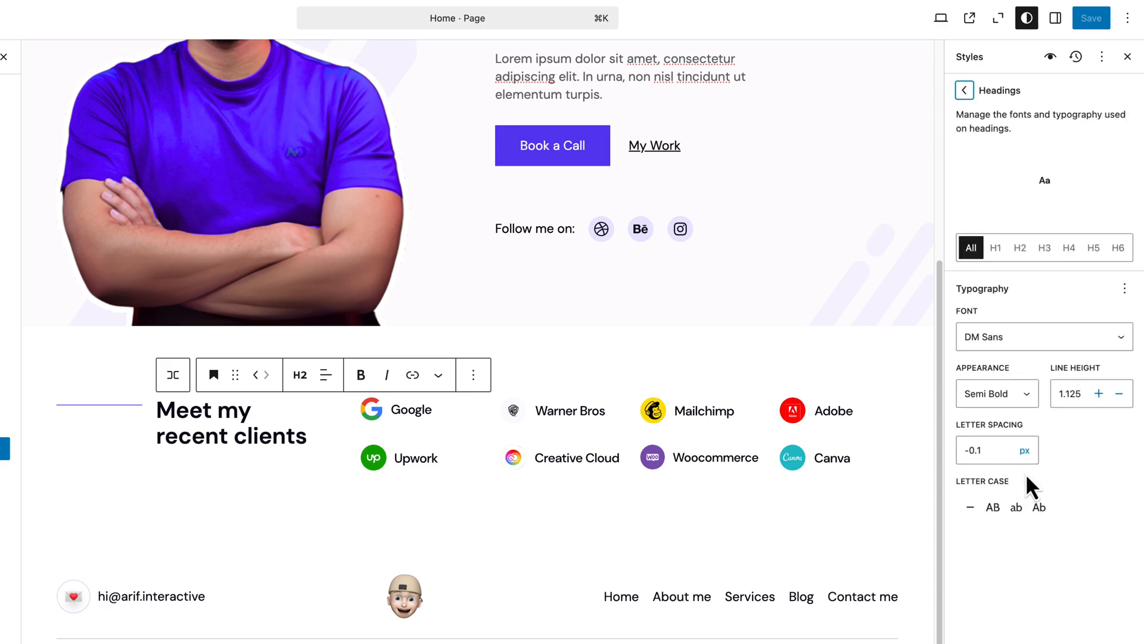
# Set the global H1 heading style to a custom size of 60 px.
pyautogui.click(1001, 251)
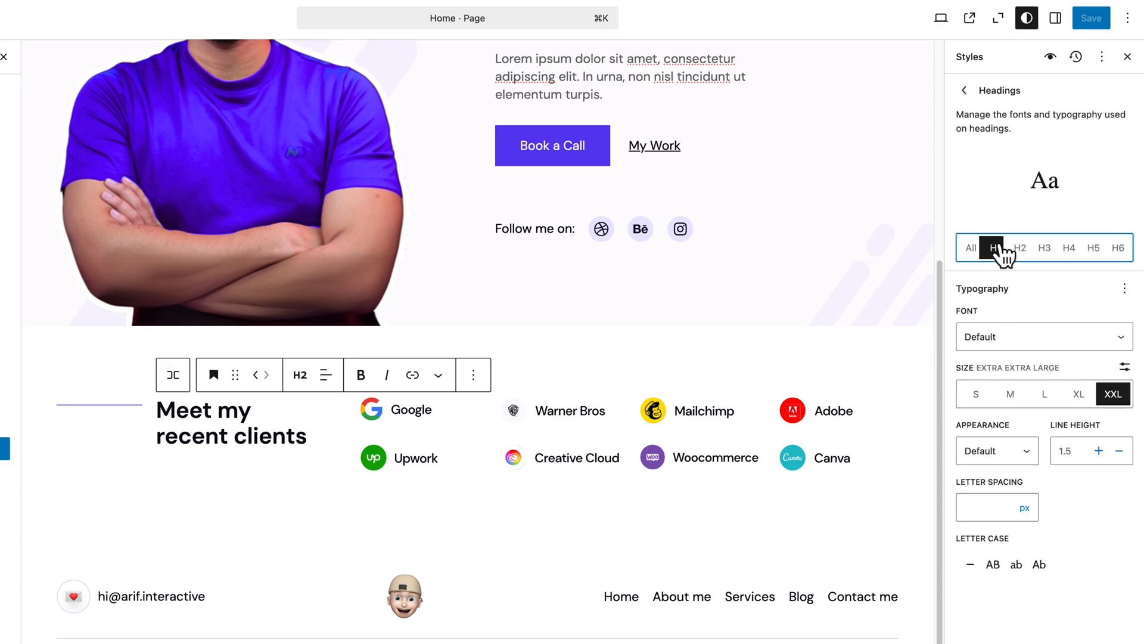
pyautogui.click(1125, 367)
pyautogui.click(1029, 394)
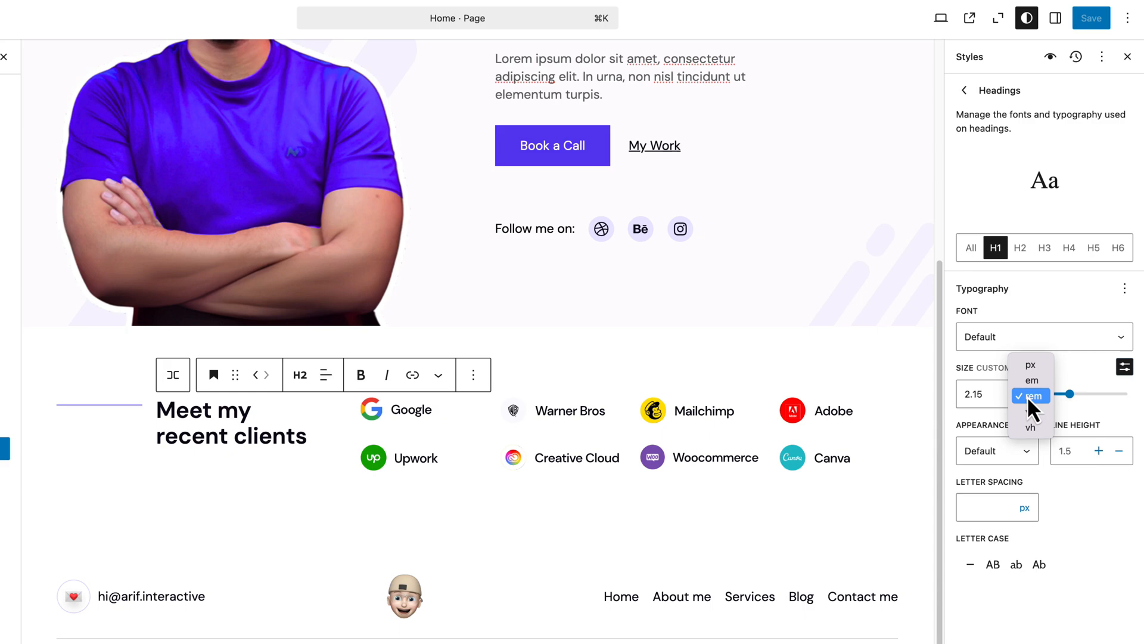
pyautogui.click(1020, 367)
pyautogui.doubleClick(972, 393)
pyautogui.write('60')
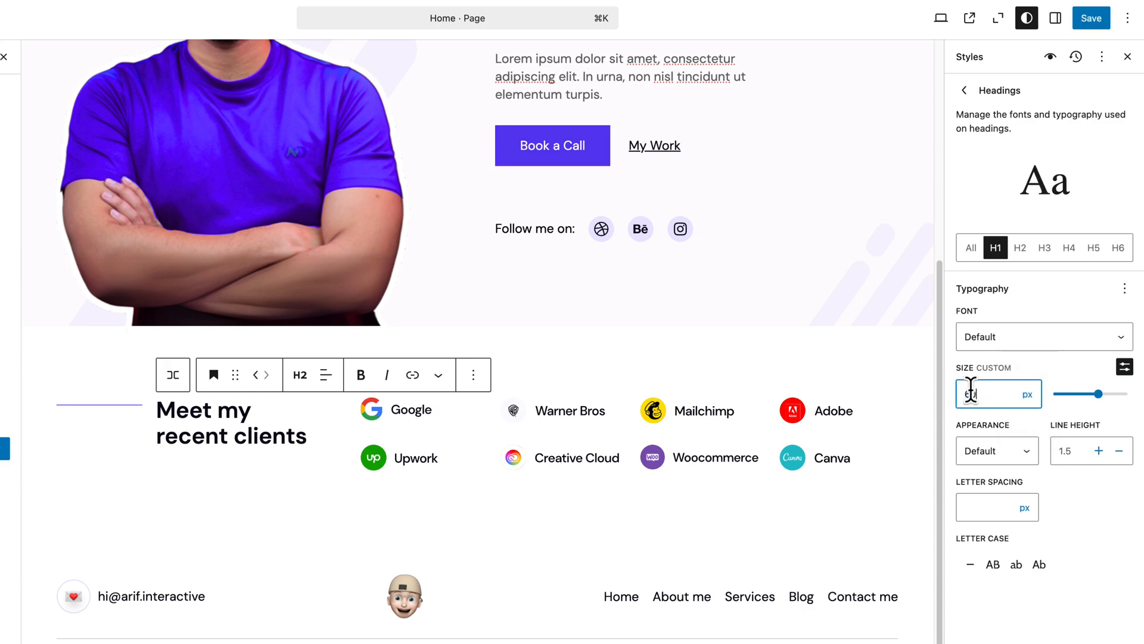
# Set the global H2 heading style to a custom size of 56 px.
pyautogui.click(1018, 249)
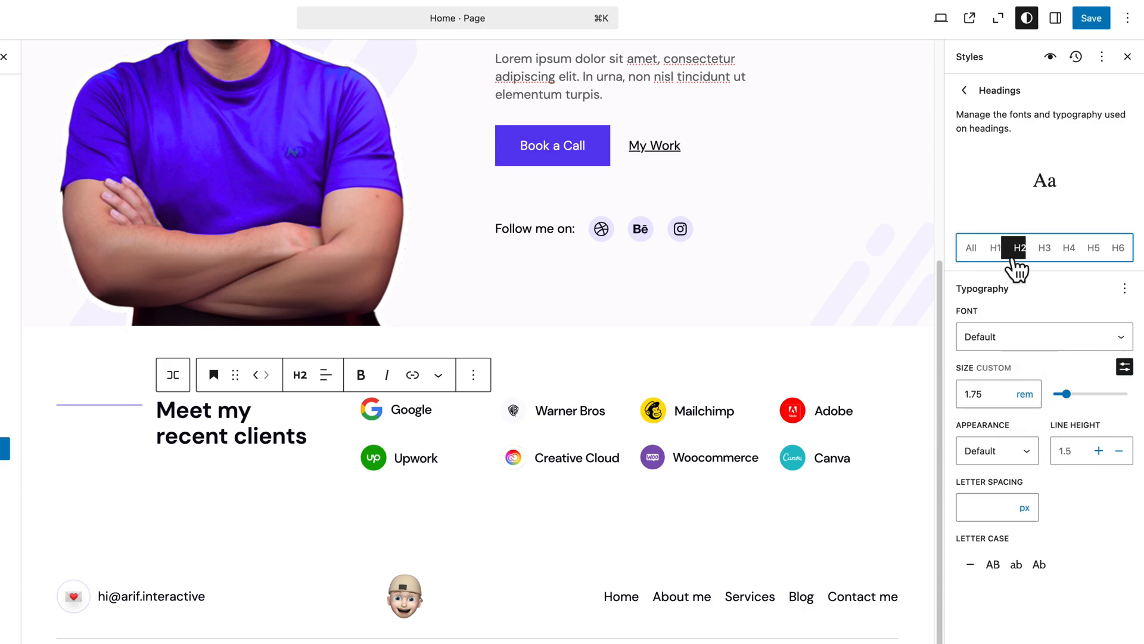
pyautogui.doubleClick(1002, 394)
pyautogui.click(1020, 394)
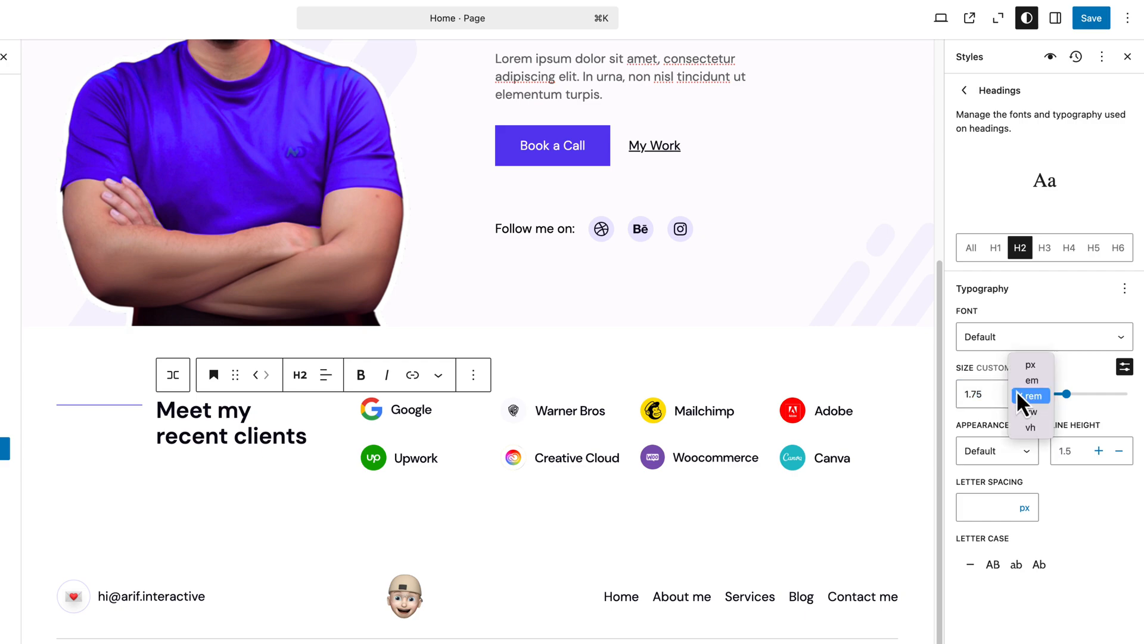
pyautogui.click(1030, 366)
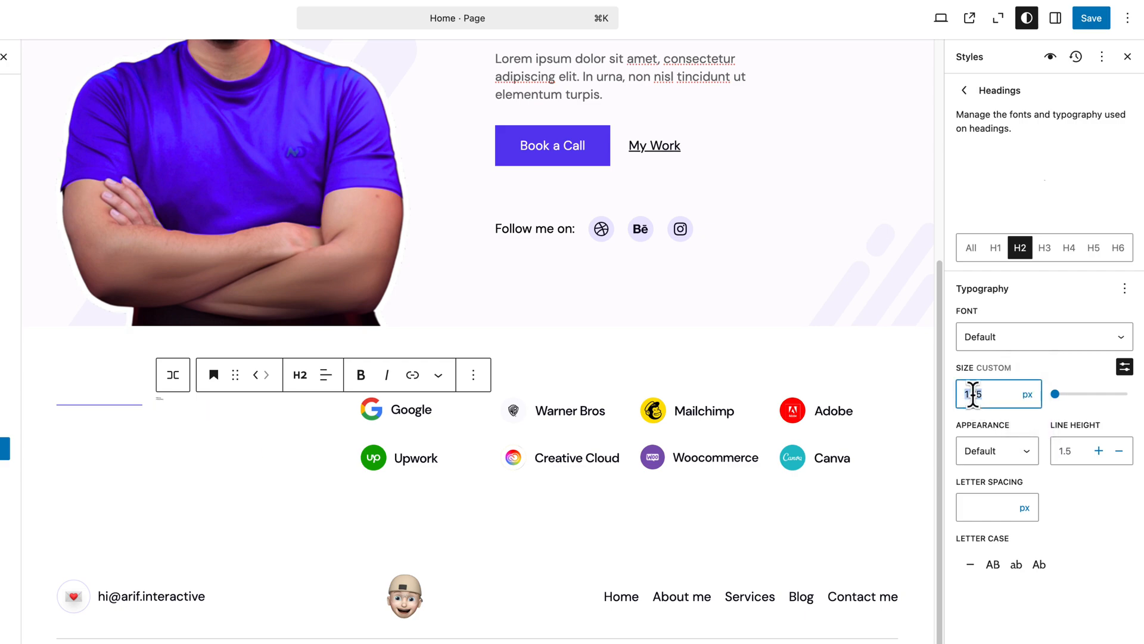
pyautogui.write('56')
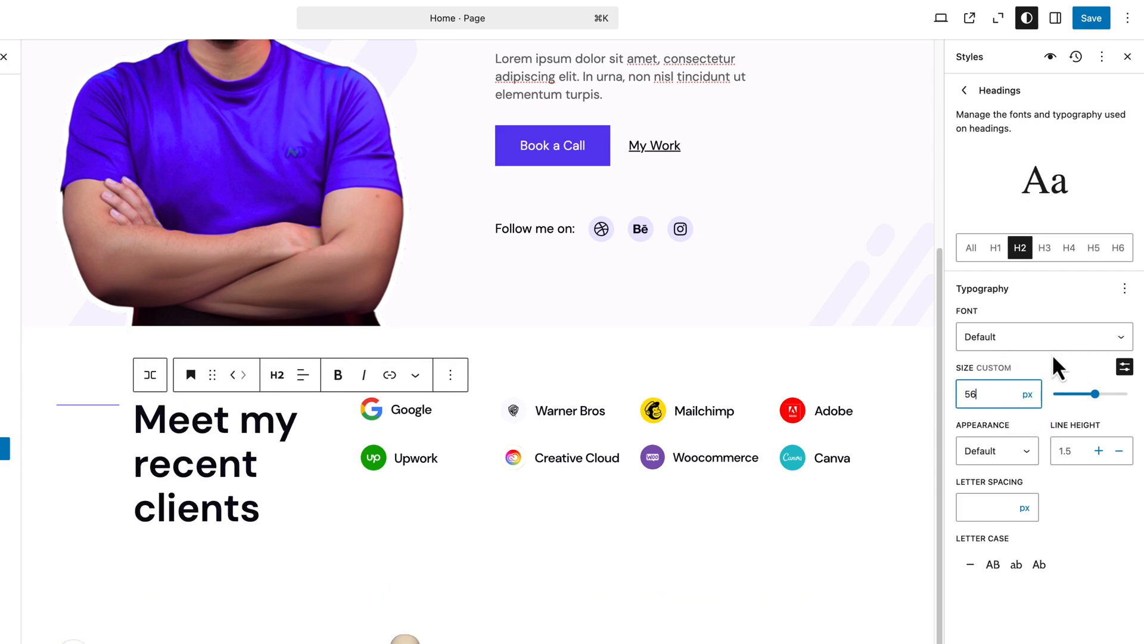
# Set the global H3 heading style to a custom size of 36 px.
pyautogui.click(1044, 249)
pyautogui.click(1027, 394)
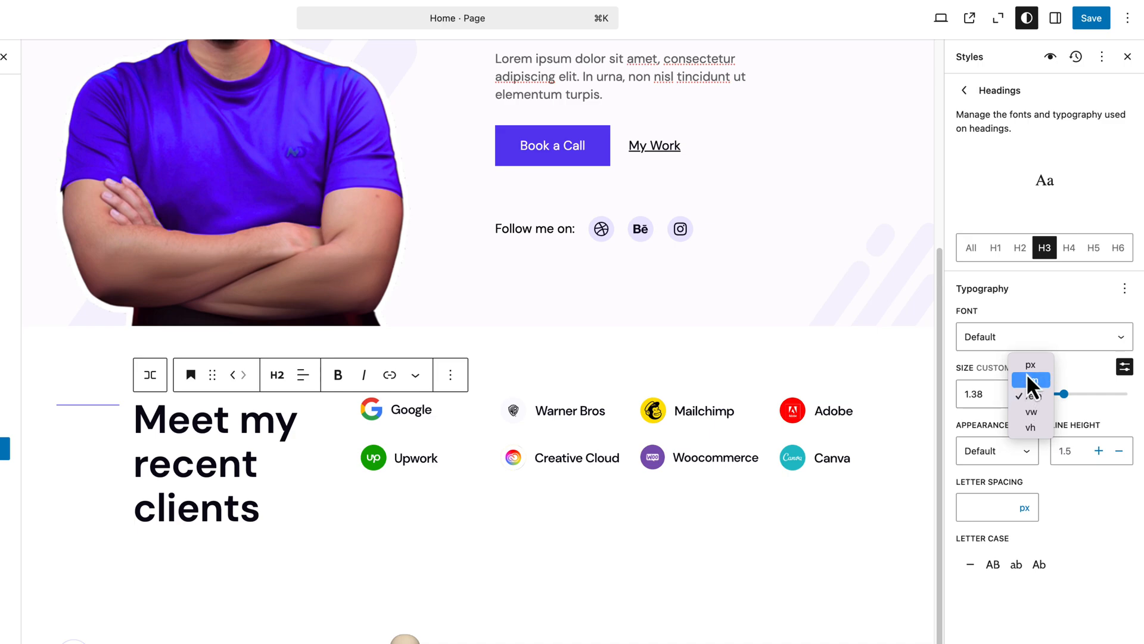
pyautogui.click(1031, 365)
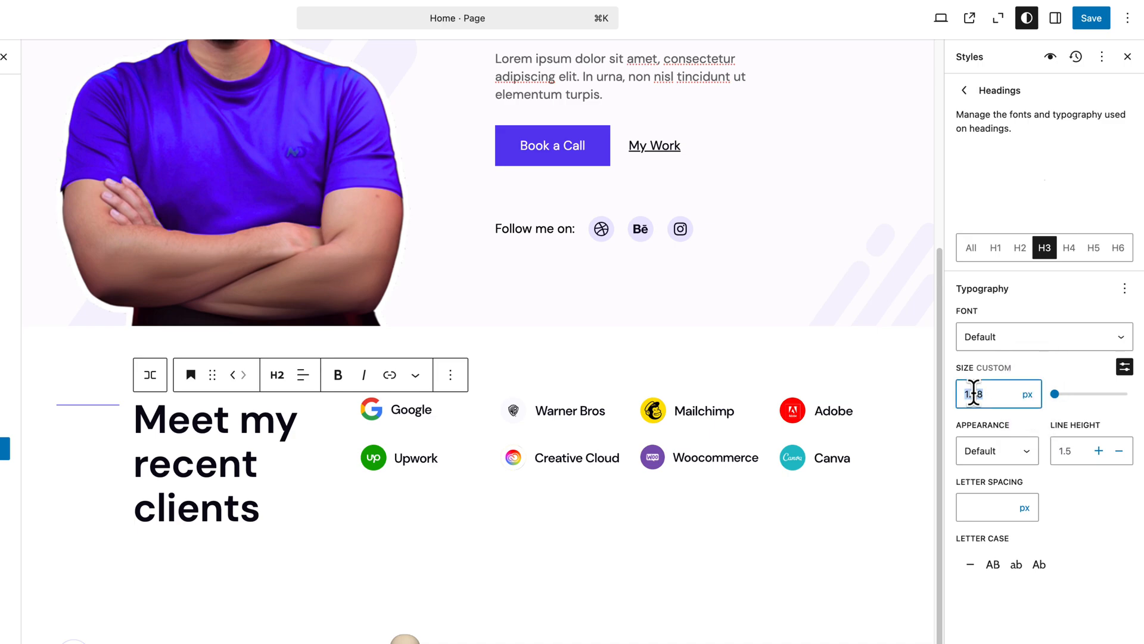
pyautogui.write('36')
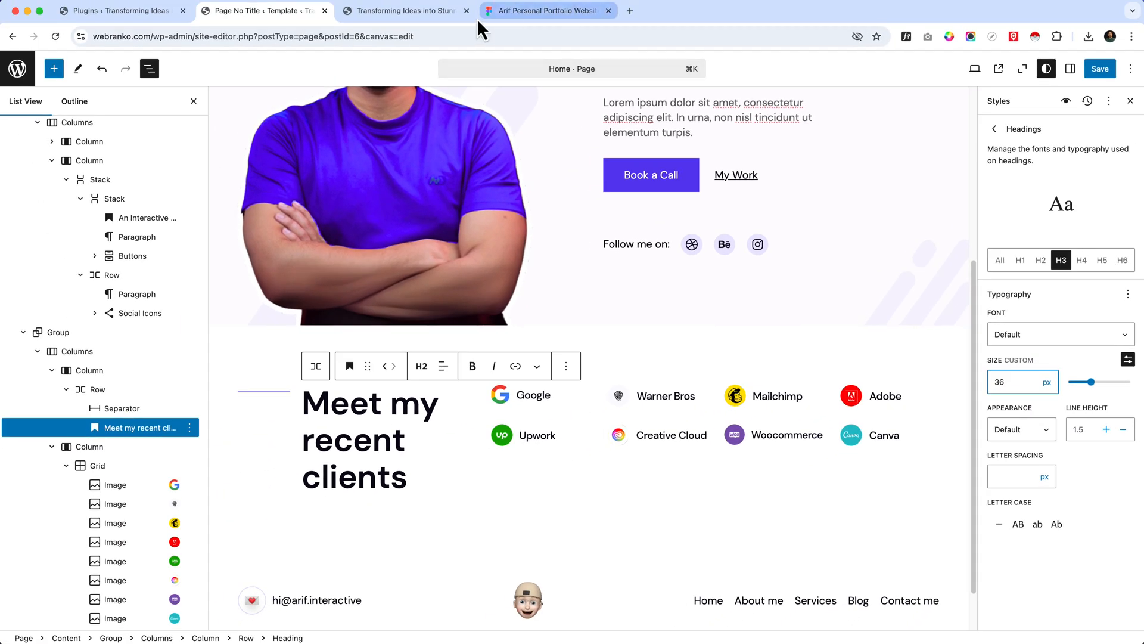
# Check the font size of "Meet my recent clients" in the Figma design, and set the H3 heading size in the site editor to 42 px.
pyautogui.click(477, 19)
pyautogui.click(541, 15)
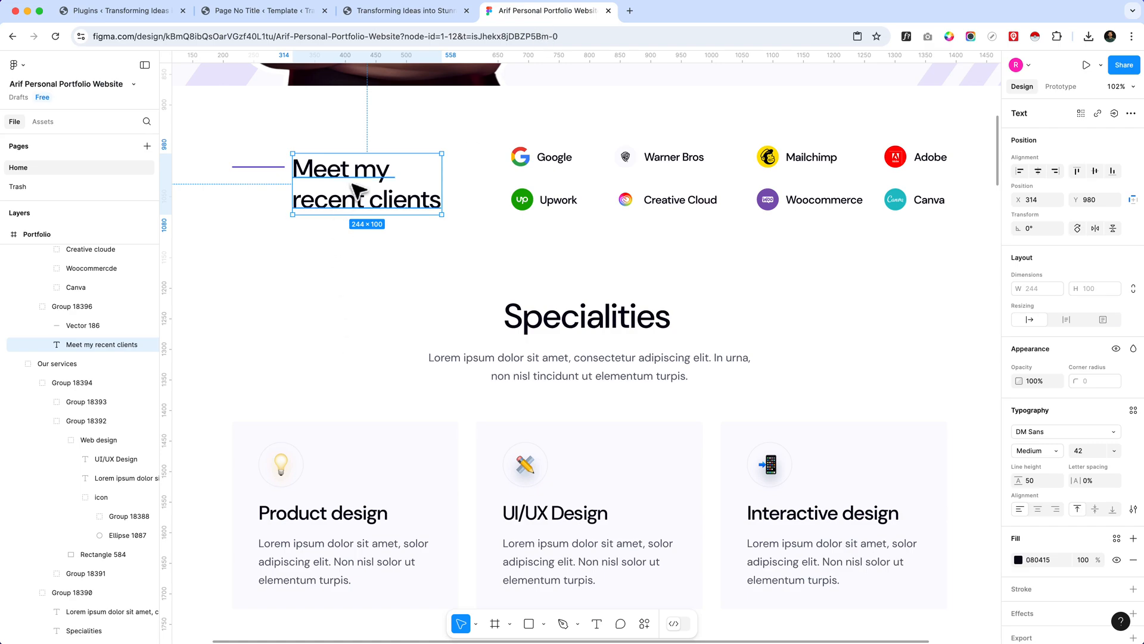
pyautogui.doubleClick(336, 197)
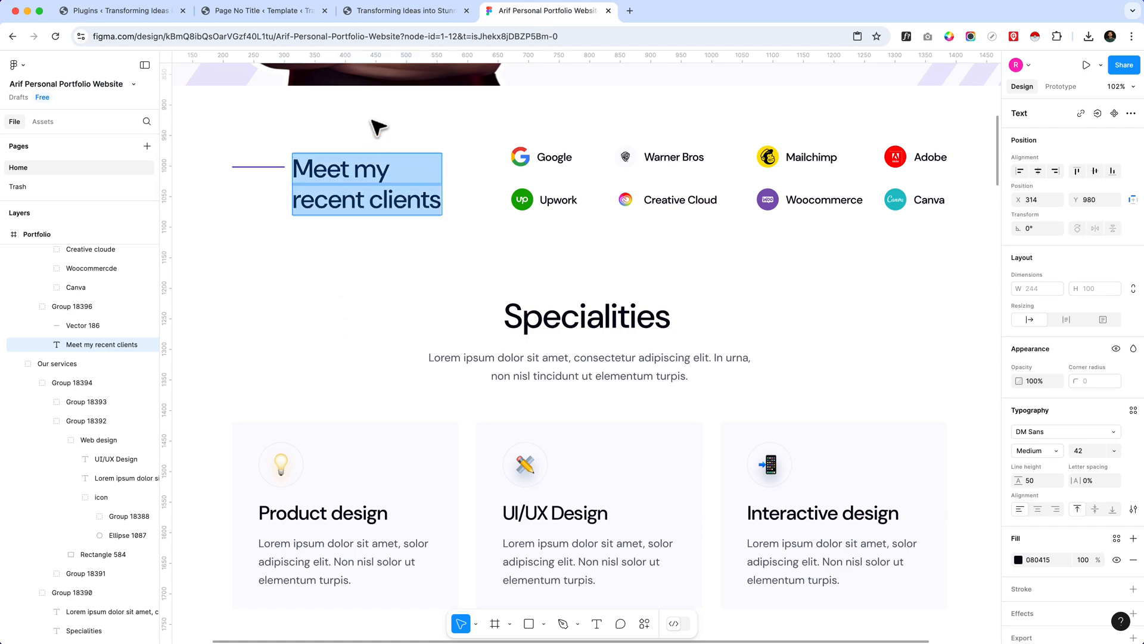
pyautogui.click(276, 12)
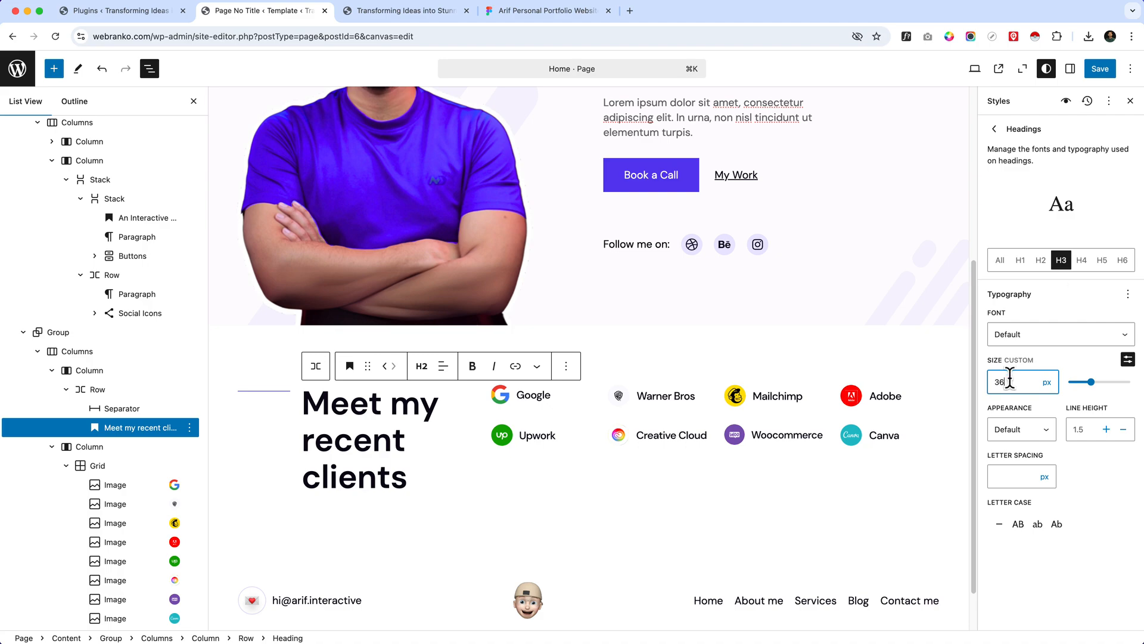
pyautogui.write('42')
# Set the global H4 heading style to a custom size of 36 px.
pyautogui.click(1086, 257)
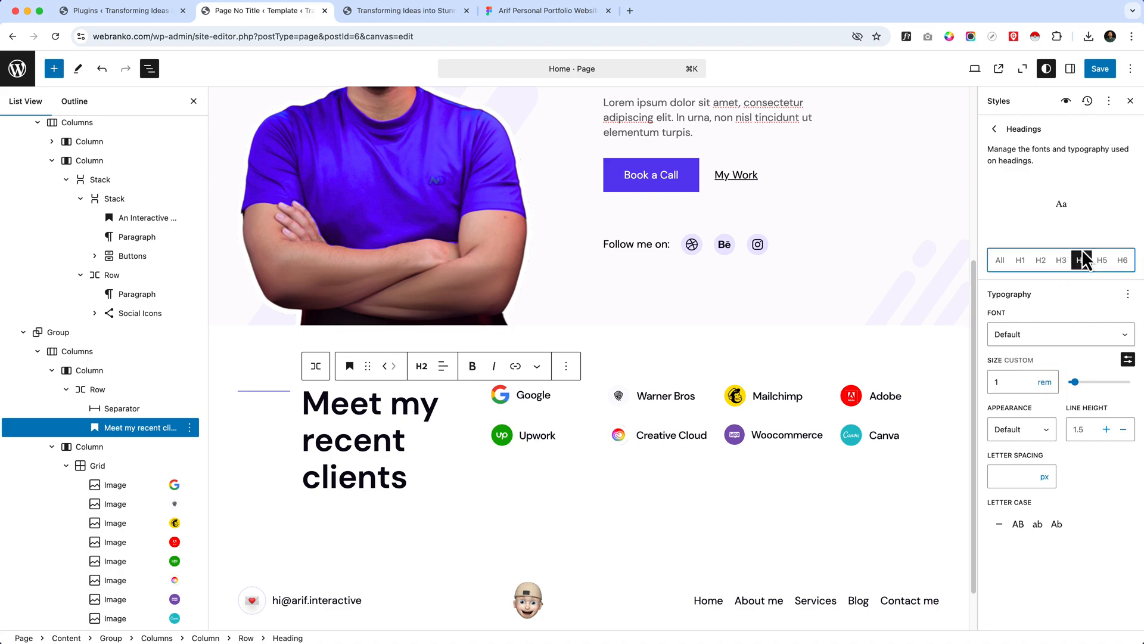
pyautogui.click(1044, 383)
pyautogui.click(1050, 357)
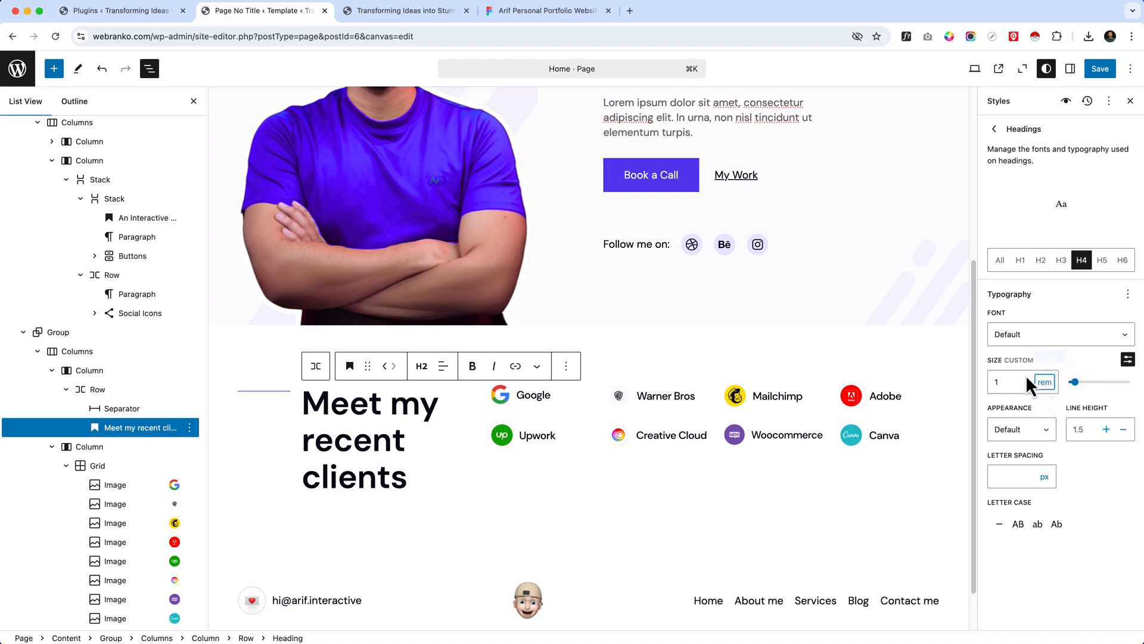
pyautogui.click(997, 381)
pyautogui.press('BackSpace')
pyautogui.write('36')
# Change the size unit of the global H5 heading style from rem to px.
pyautogui.click(1102, 260)
pyautogui.click(1047, 382)
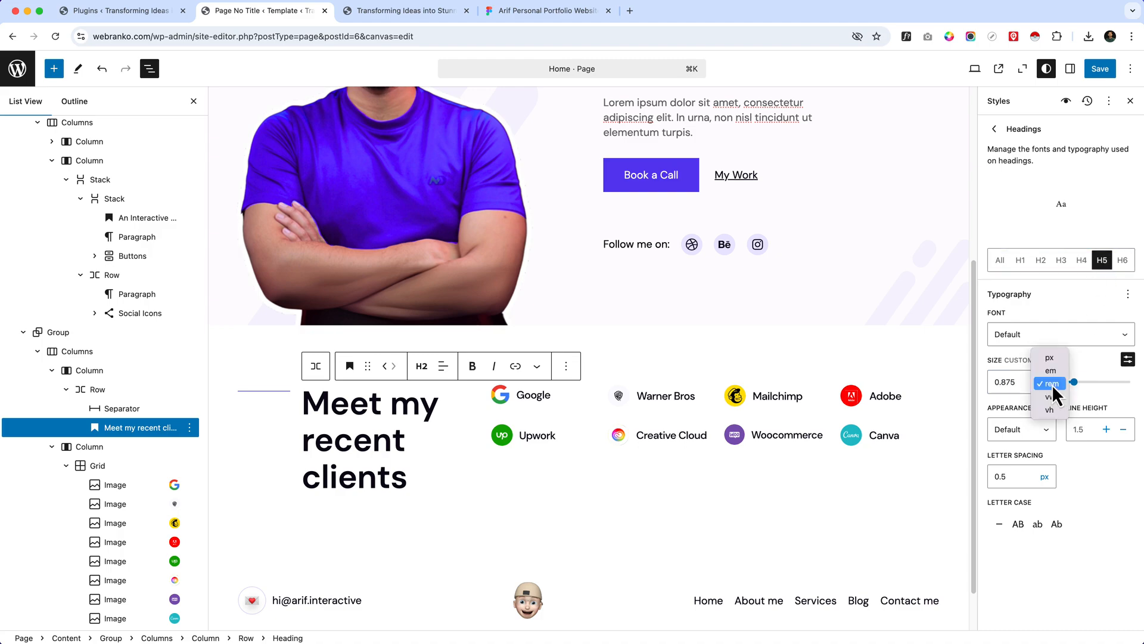
pyautogui.click(1050, 363)
pyautogui.click(1020, 382)
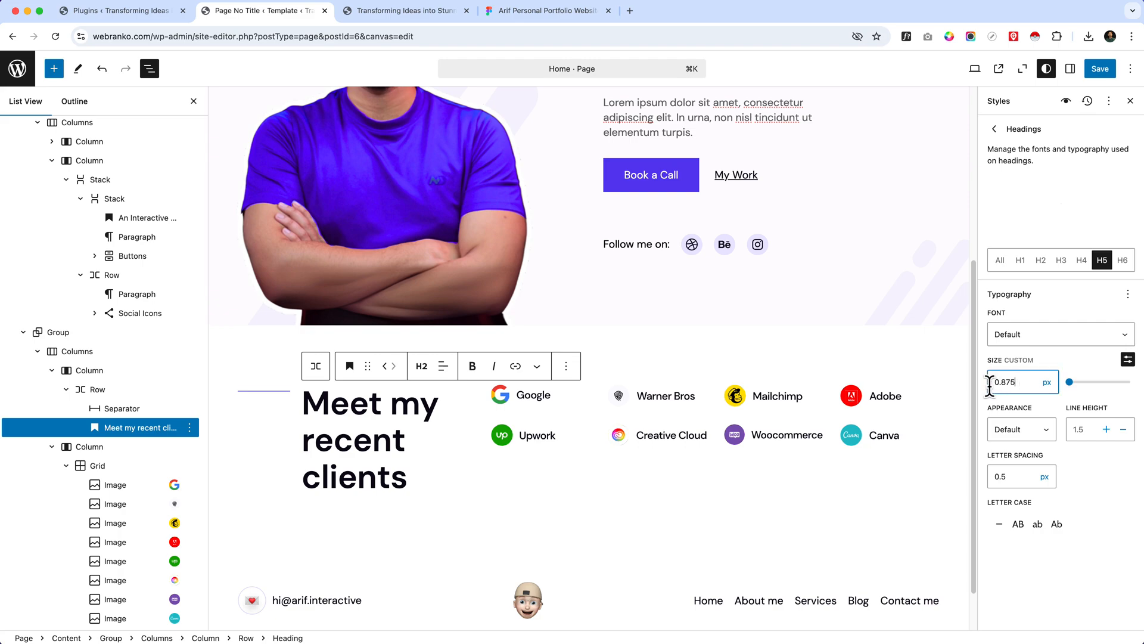
# Set the global H6 heading style to a custom size of 22 px.
pyautogui.click(1123, 261)
pyautogui.click(1052, 383)
pyautogui.click(1053, 360)
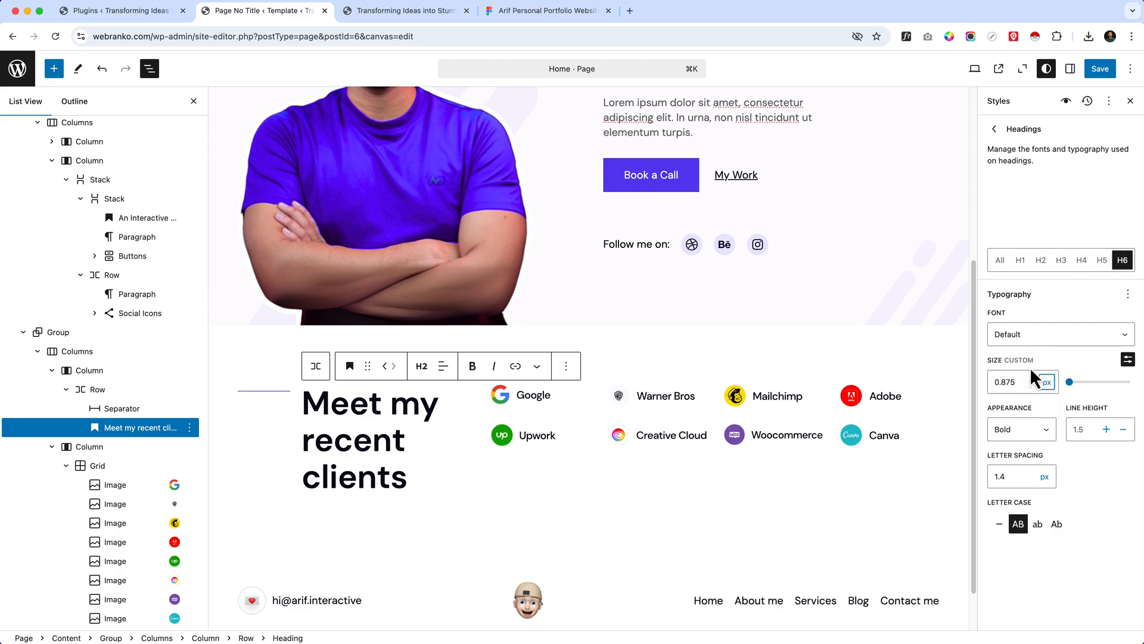
pyautogui.moveTo(1022, 381); pyautogui.dragTo(995, 383)
pyautogui.write('22')
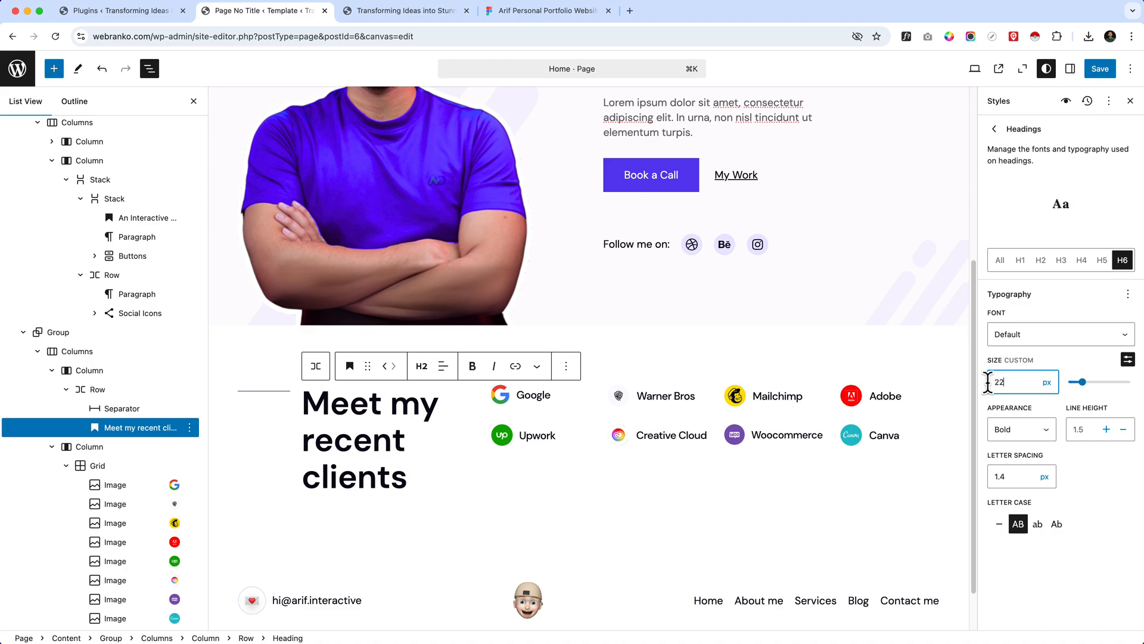
# Change the "Meet my recent clients" heading to Heading 3 and remove the line break before "recent".
pyautogui.click(404, 428)
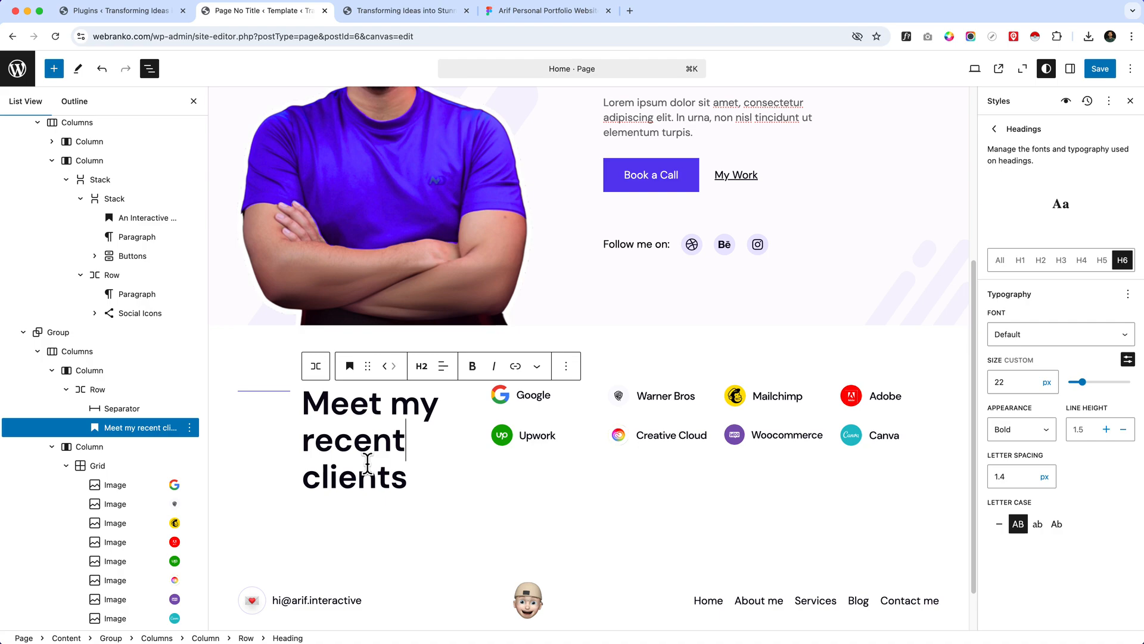
pyautogui.click(421, 366)
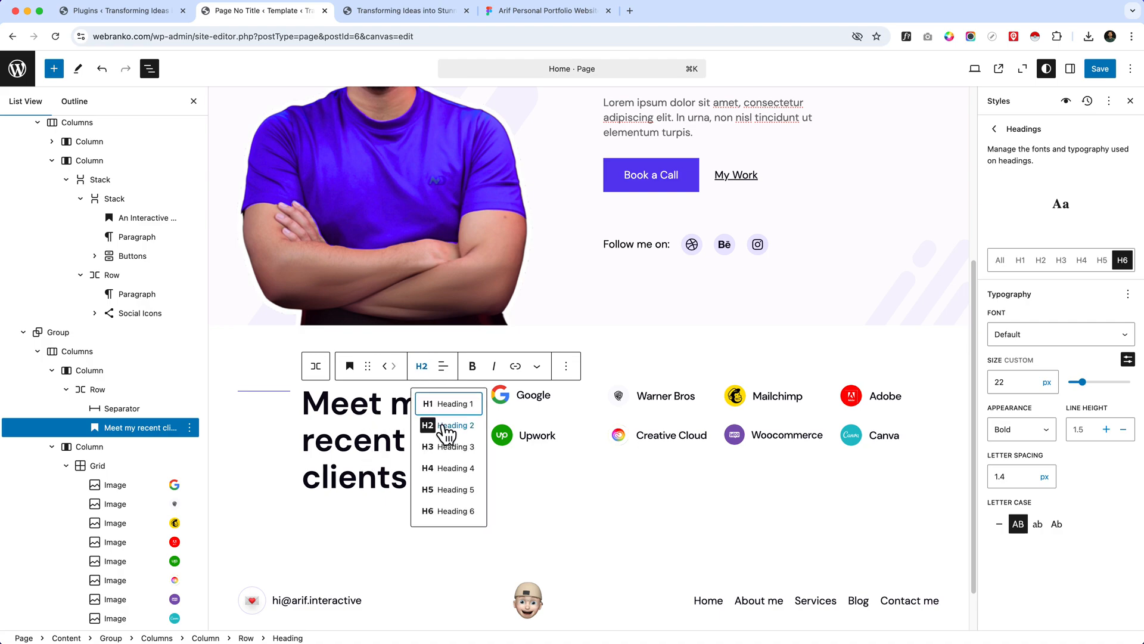
pyautogui.click(450, 450)
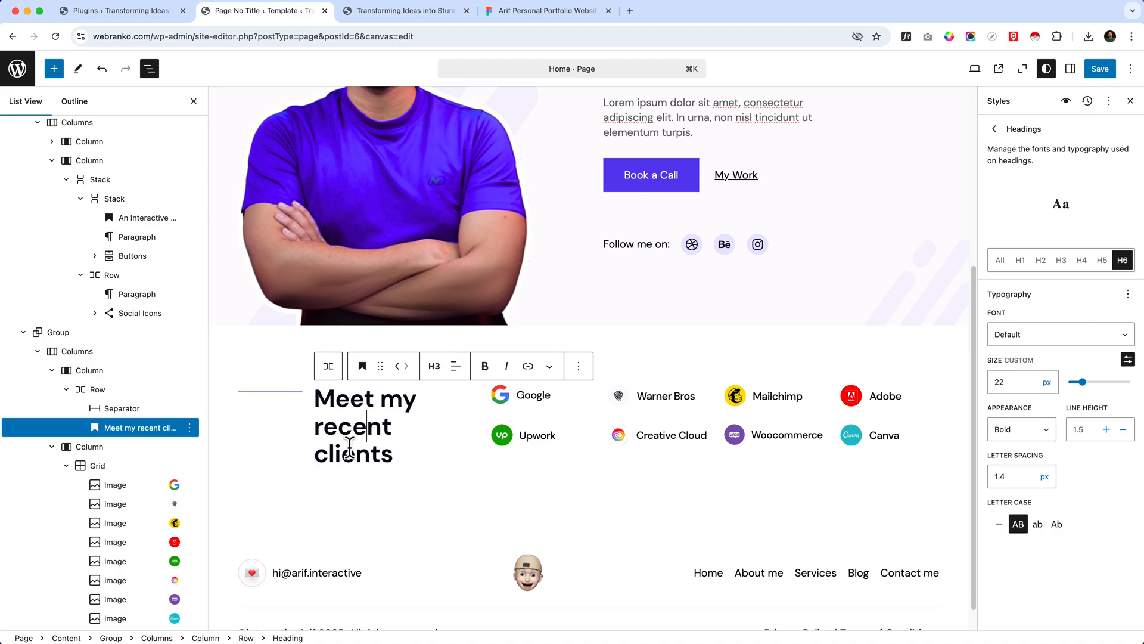
pyautogui.click(315, 428)
pyautogui.press('BackSpace')
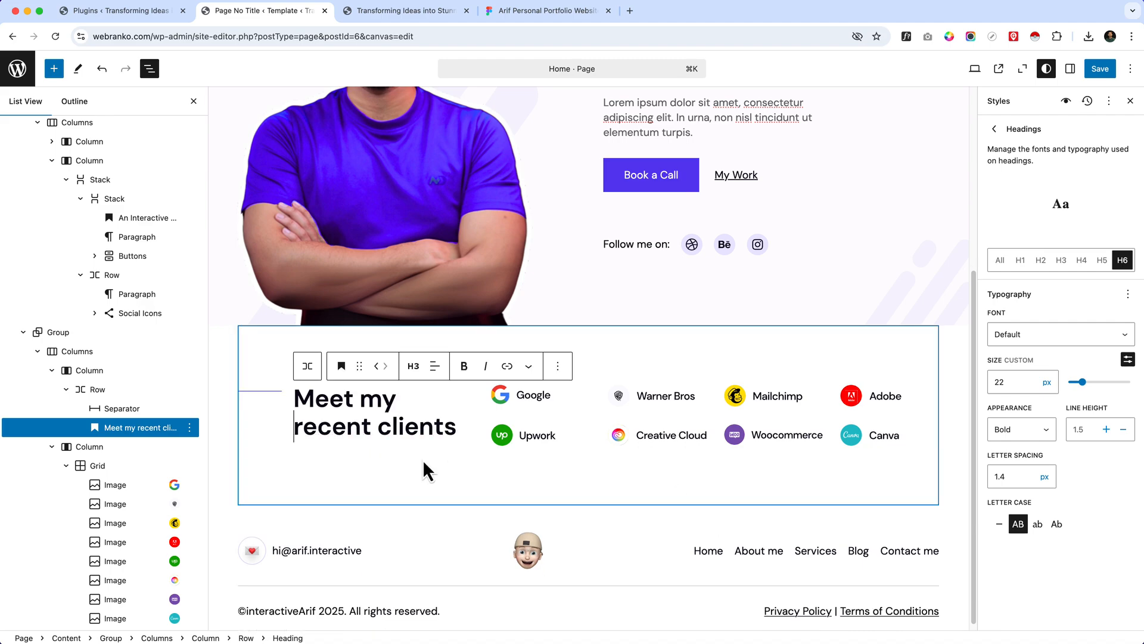
# Save the home page together with the updated heading styles.
pyautogui.click(768, 516)
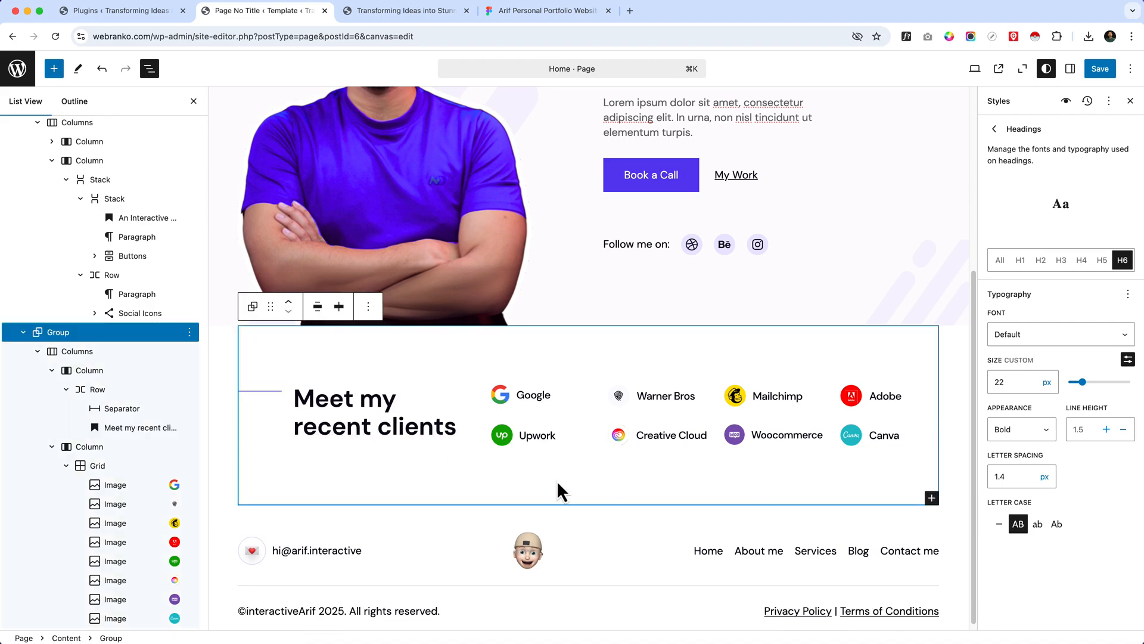
pyautogui.click(383, 388)
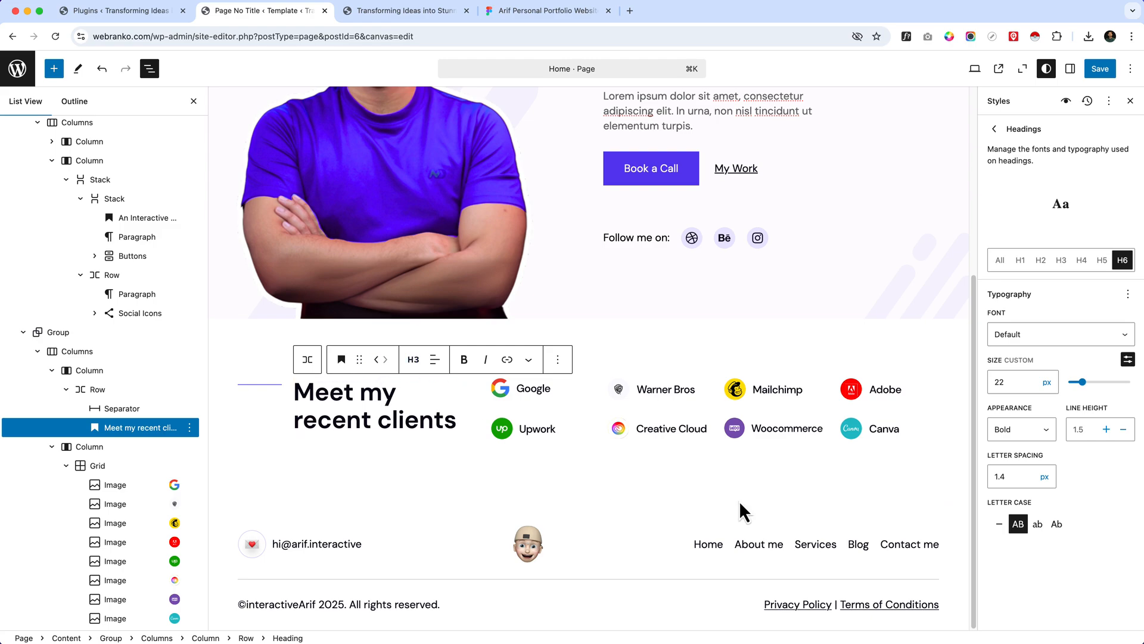
pyautogui.click(1100, 69)
pyautogui.click(1099, 68)
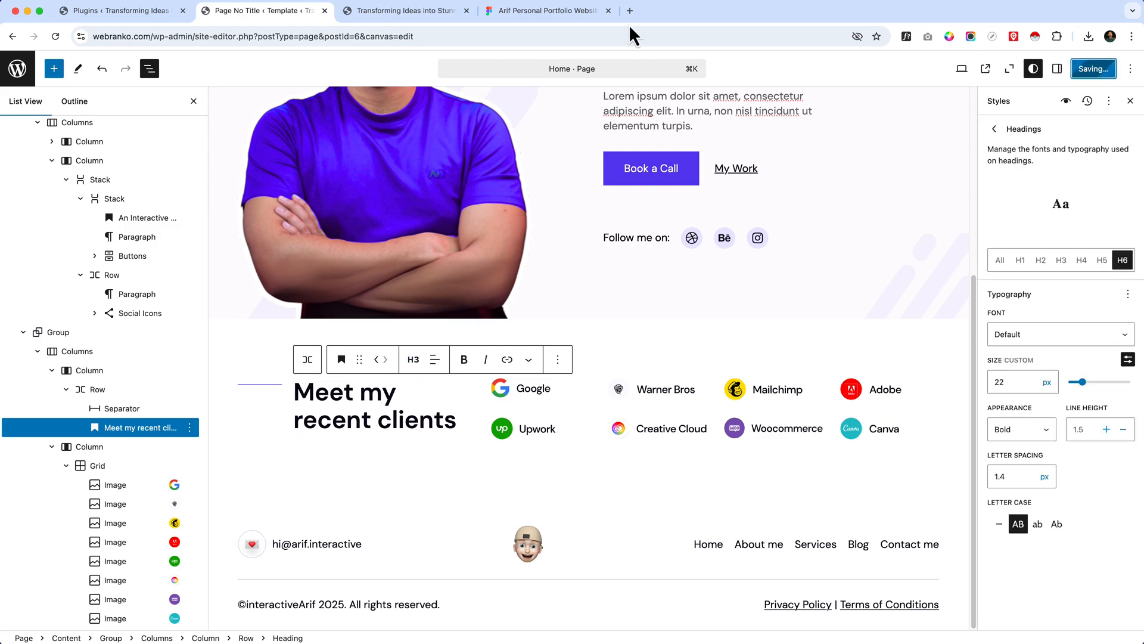
# Inspect the typography of the "Specialities" heading in the Figma design.
pyautogui.click(494, 19)
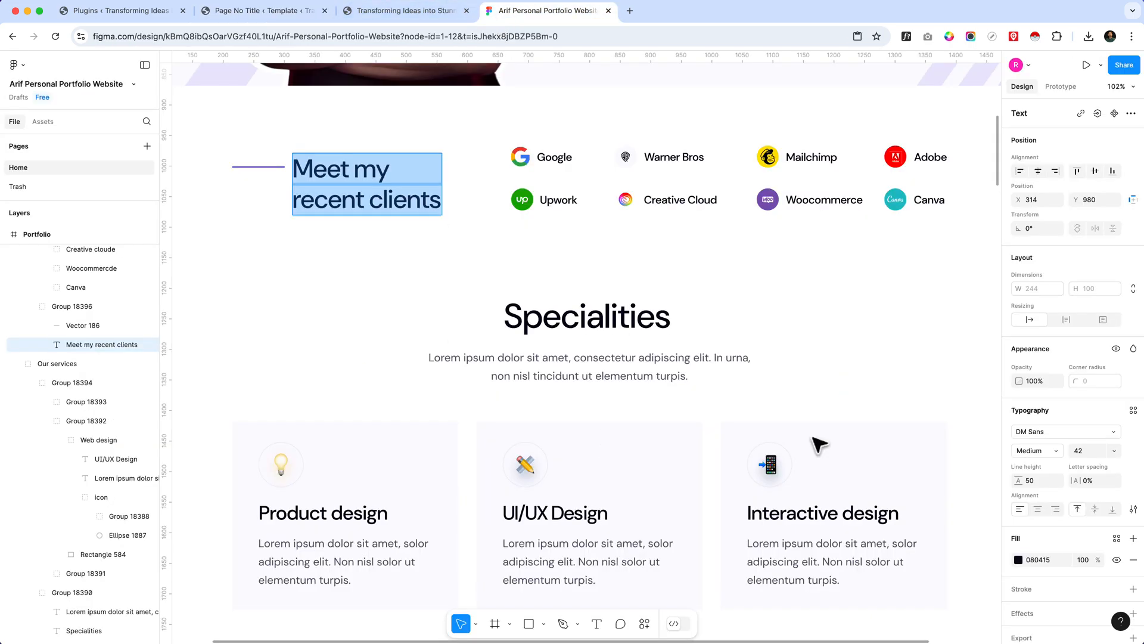
pyautogui.doubleClick(574, 318)
pyautogui.rightClick(576, 317)
pyautogui.click(588, 330)
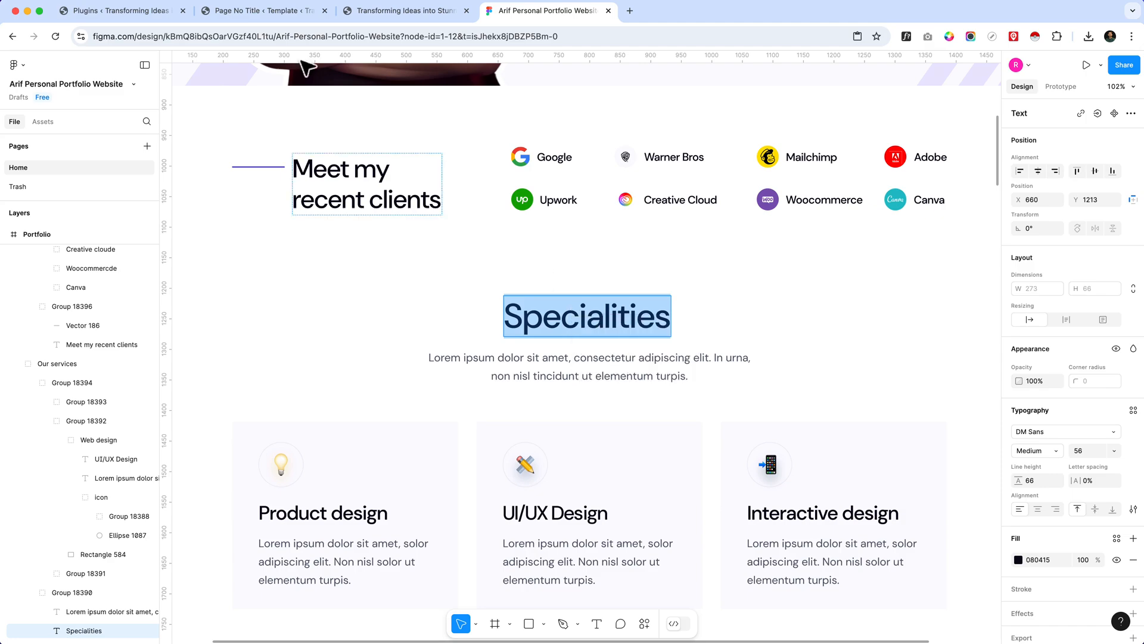
# Reload the live webranko.com home page.
pyautogui.click(373, 13)
pyautogui.click(377, 31)
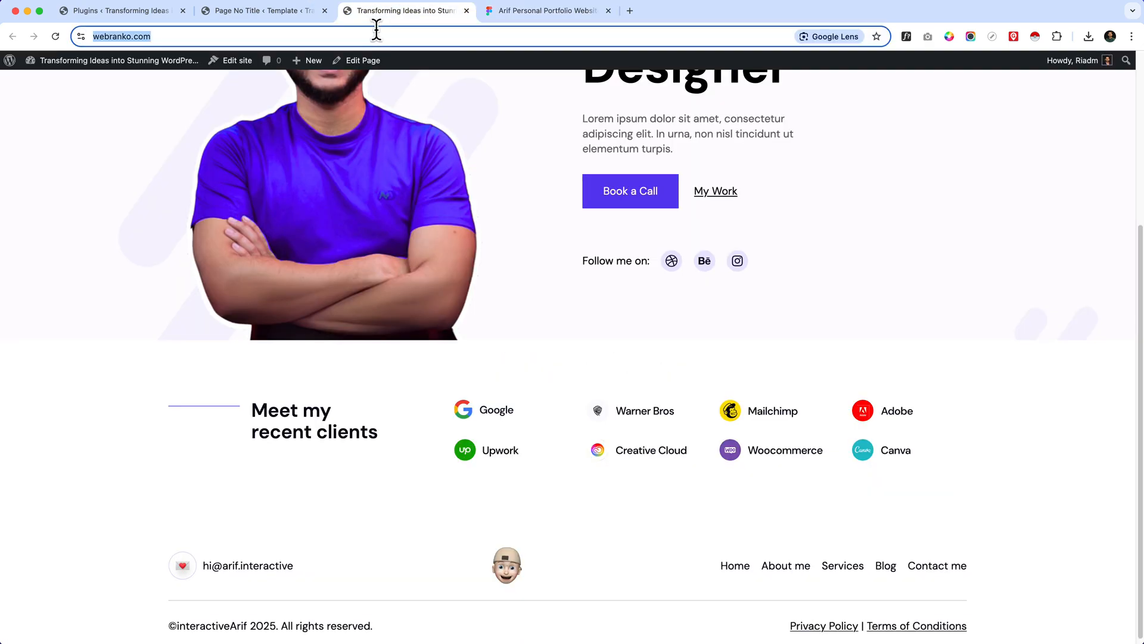
pyautogui.press('Return')
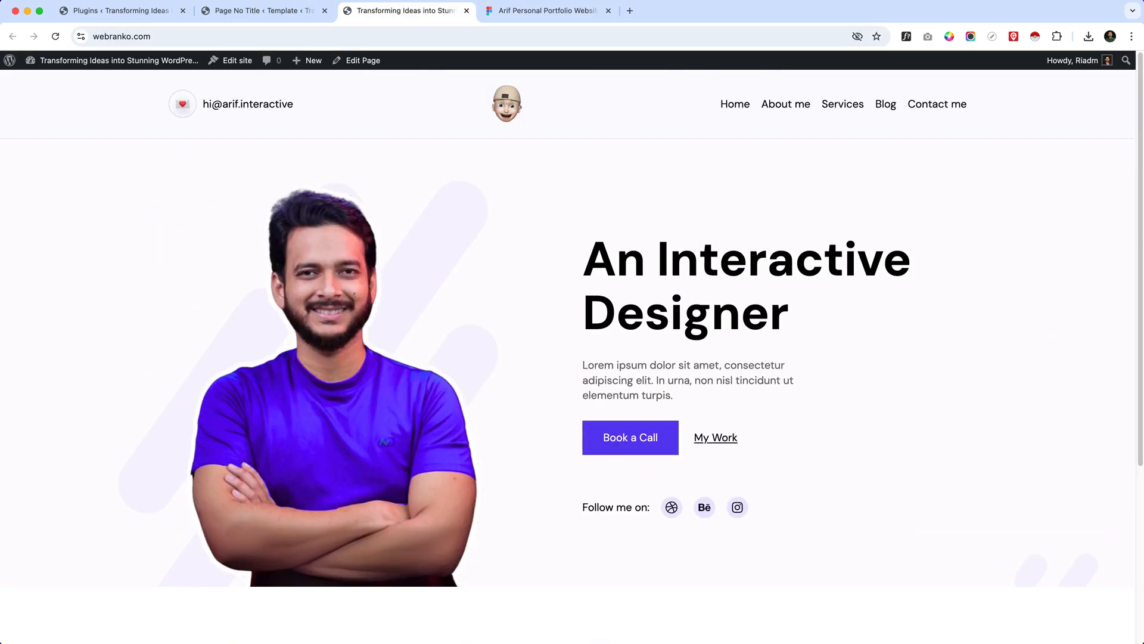
# Compare the recent clients section on the live page with the Figma design and the site editor layout.
pyautogui.click(540, 12)
pyautogui.scroll(-2, 434, 494)
pyautogui.scroll(3, 434, 493)
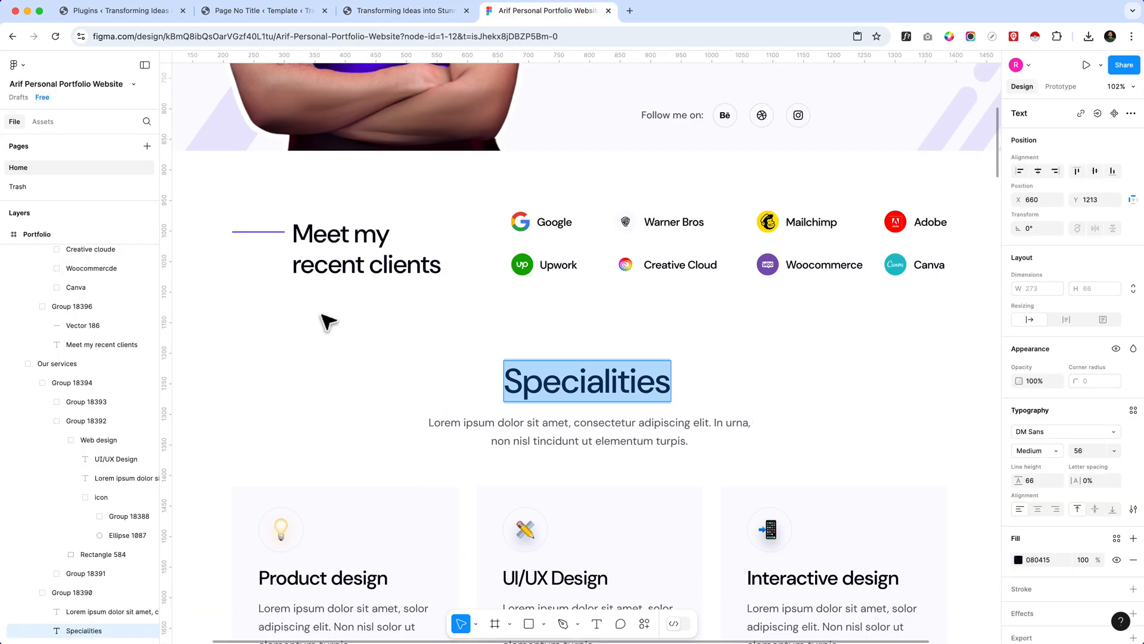
pyautogui.click(398, 12)
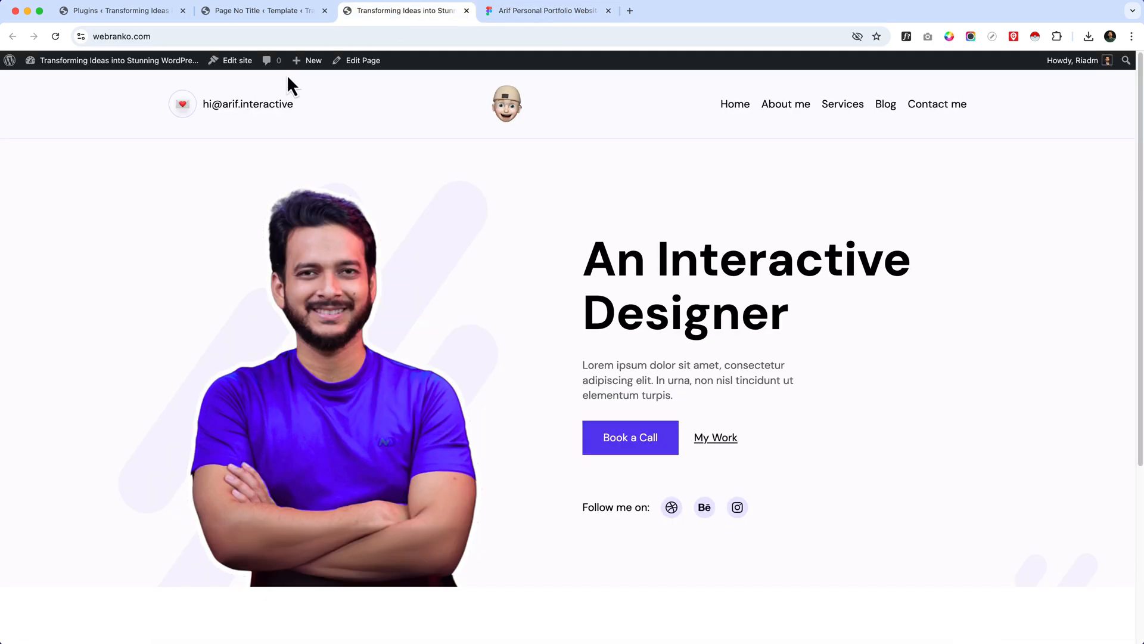
pyautogui.click(271, 12)
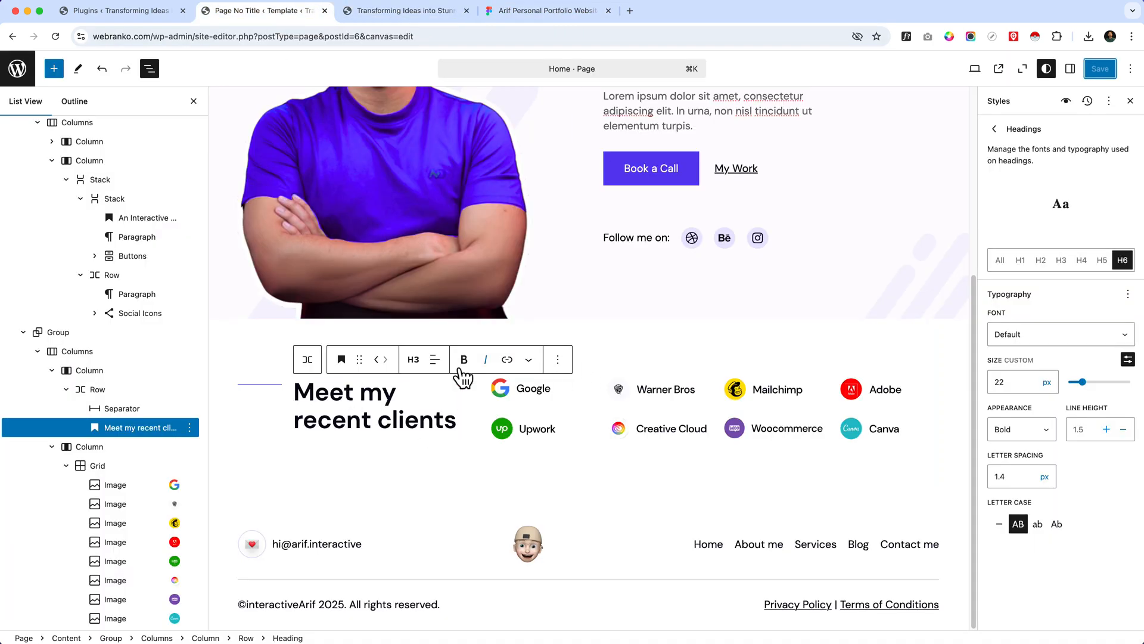
pyautogui.click(390, 14)
pyautogui.scroll(-5, 539, 365)
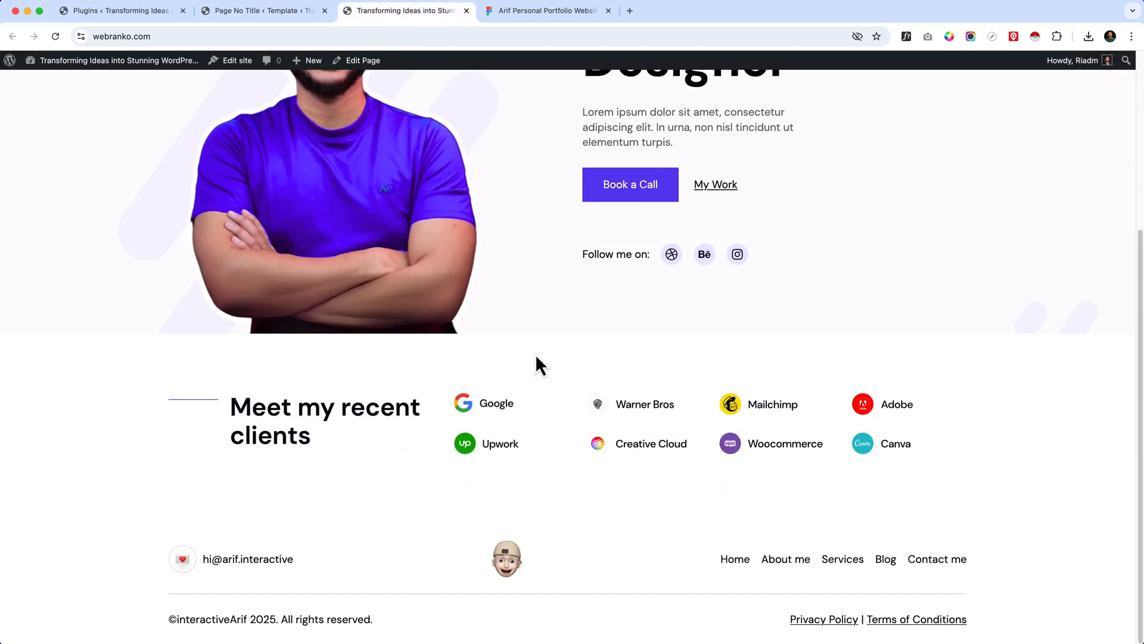
pyautogui.click(280, 13)
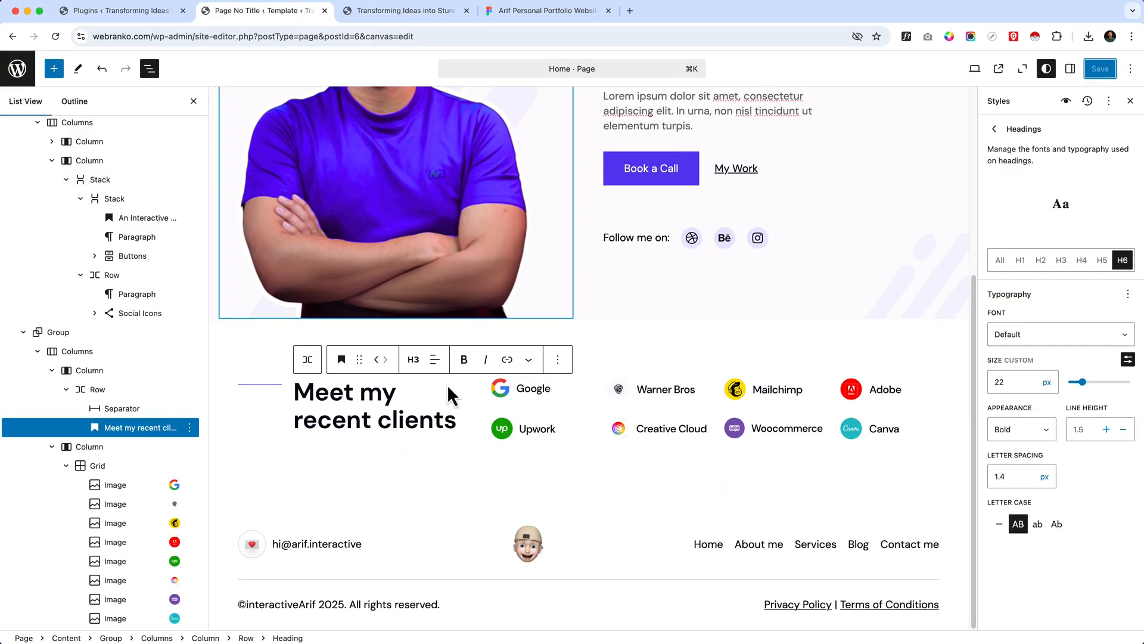
# Break the recent clients heading onto a new line after "Meet my" and save the page.
pyautogui.click(304, 420)
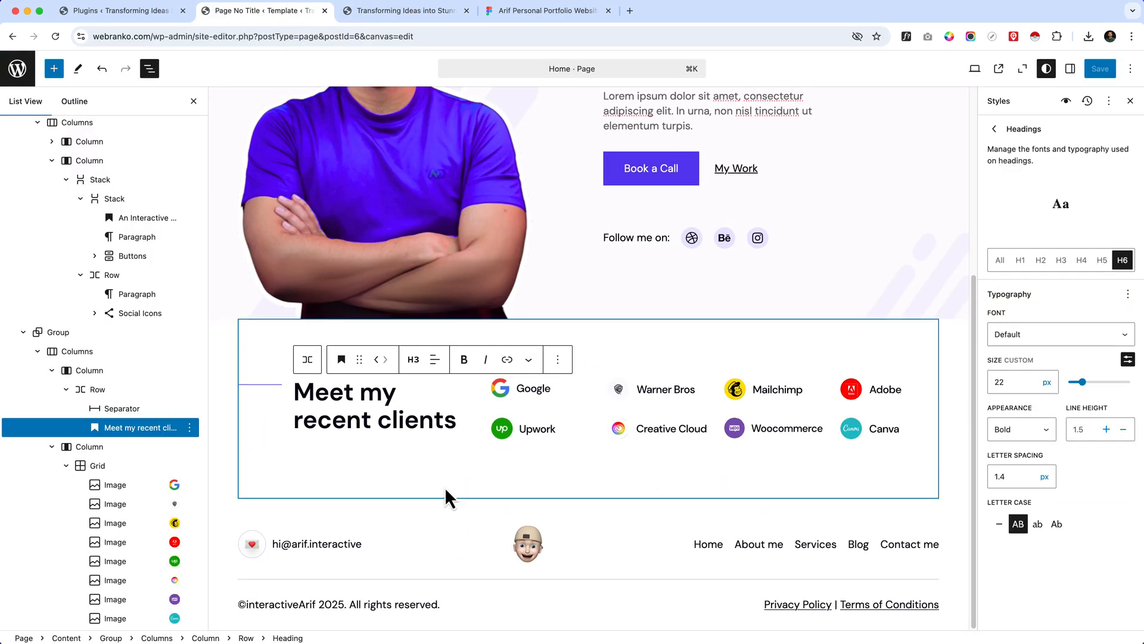
pyautogui.press('BackSpace')
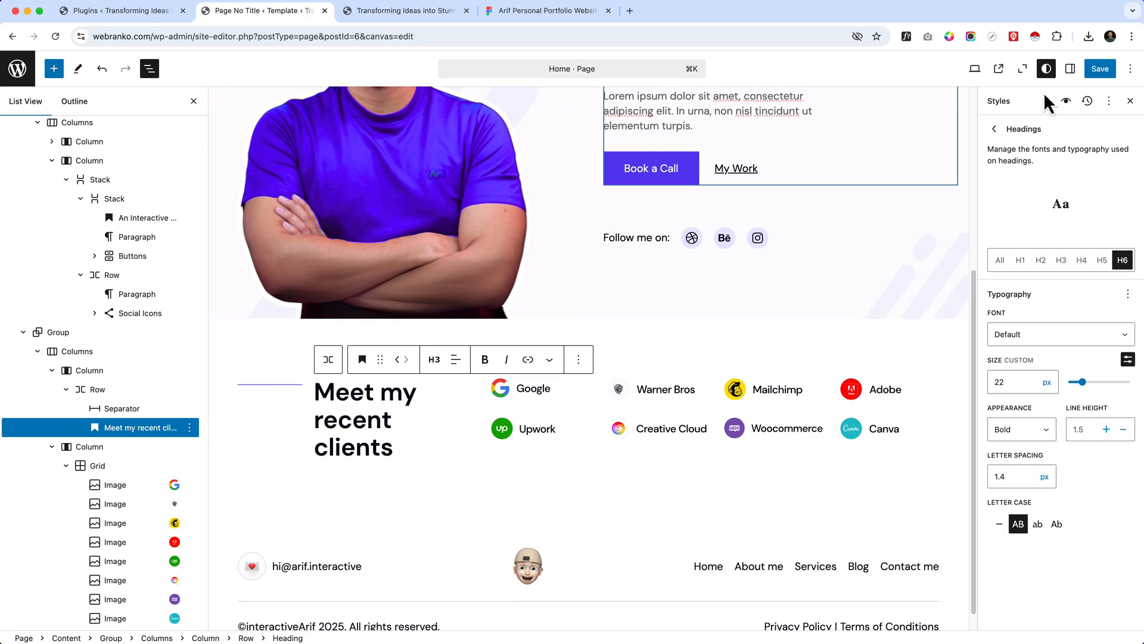
pyautogui.click(1100, 68)
# Reload the live webranko.com home page to check the clients heading, and examine the Specialities section in the Figma design.
pyautogui.click(396, 12)
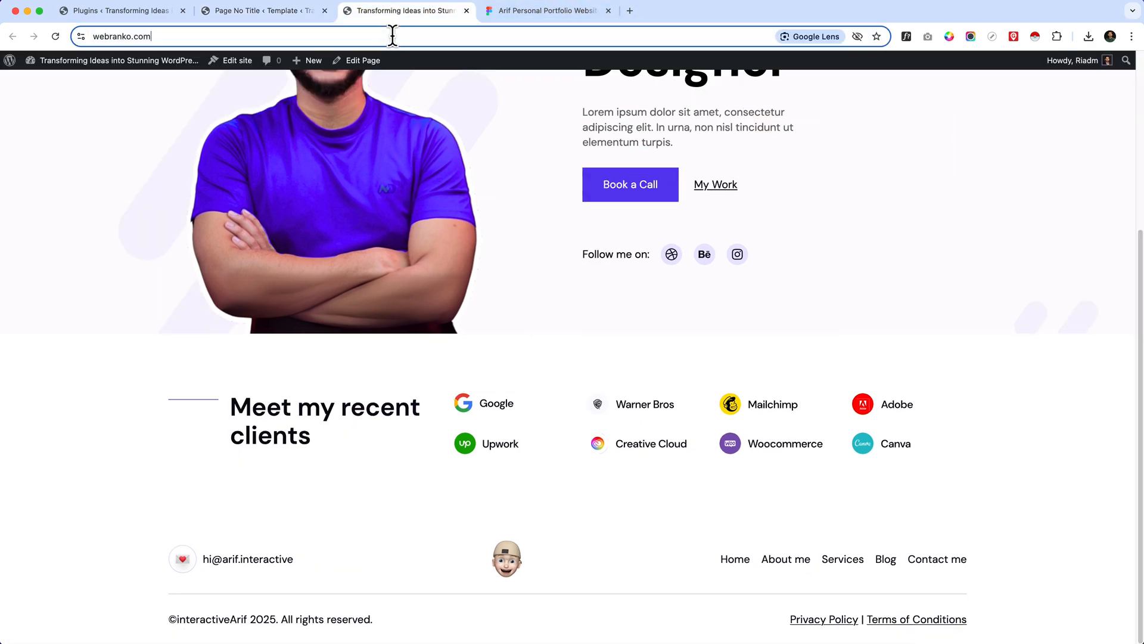
pyautogui.click(392, 36)
pyautogui.press('Return')
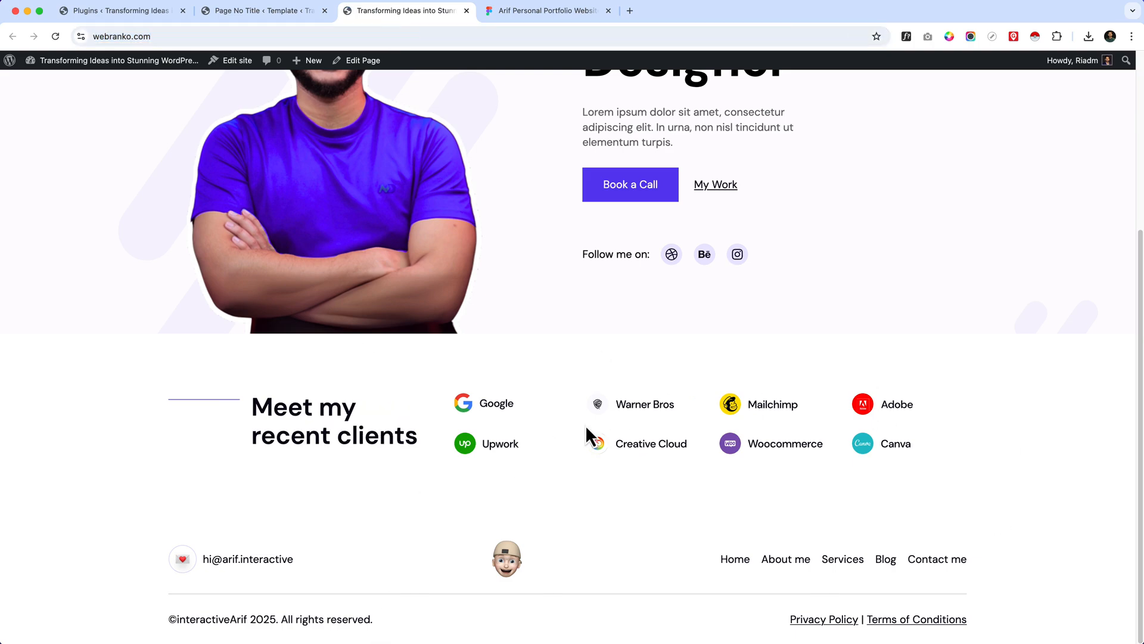
pyautogui.click(504, 12)
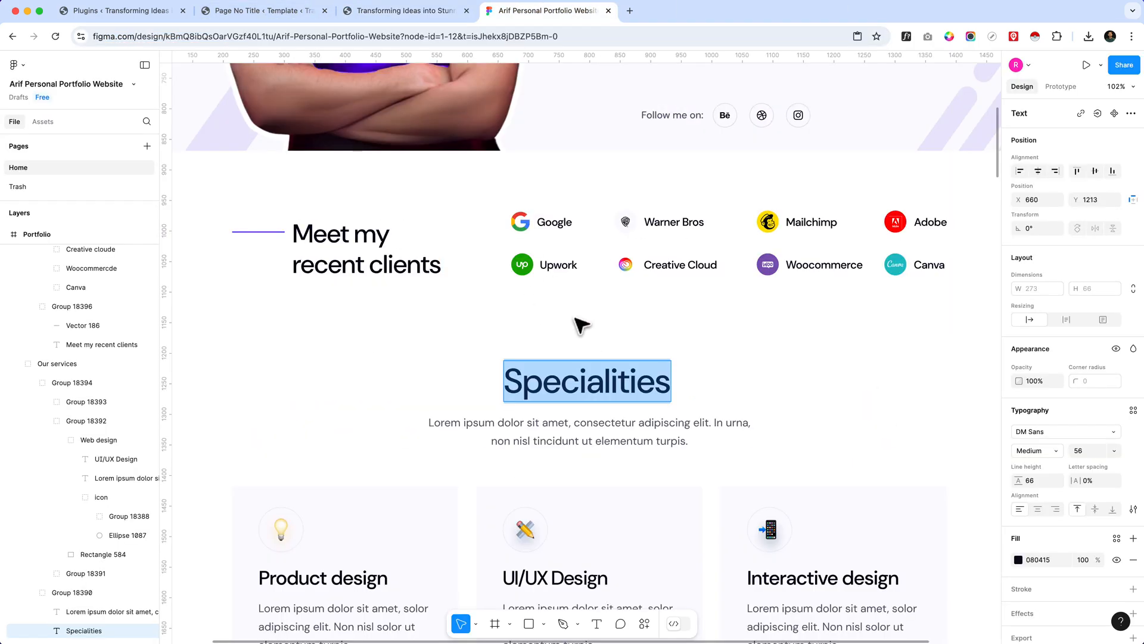
pyautogui.scroll(-5, 583, 324)
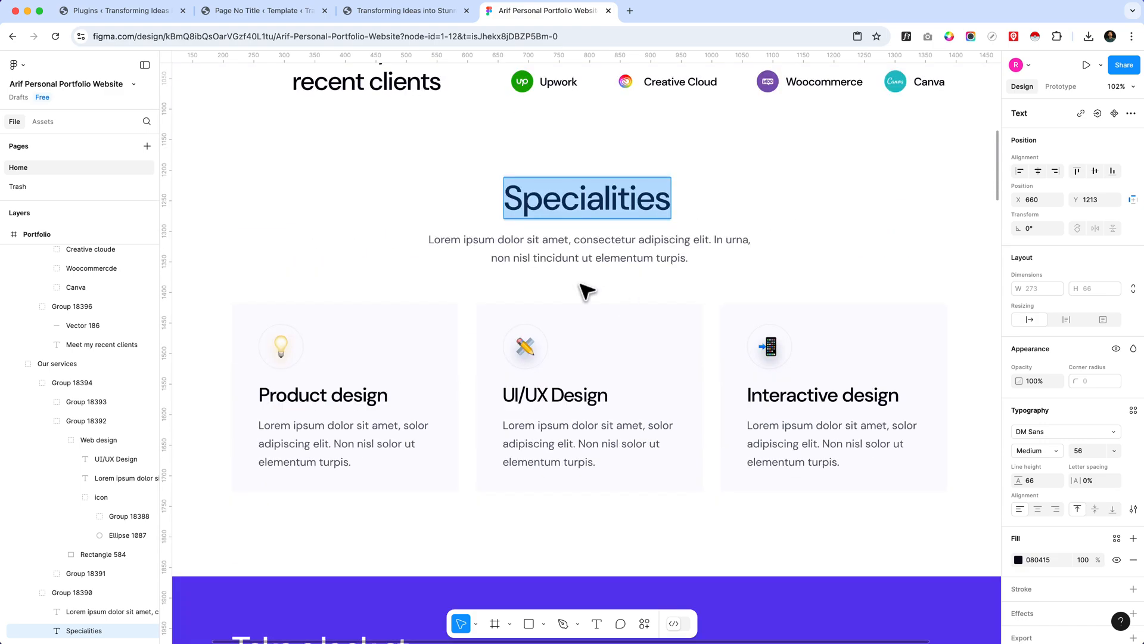
# In the site editor, add a new Group block directly below the recent clients group.
pyautogui.click(278, 12)
pyautogui.scroll(-1, 598, 511)
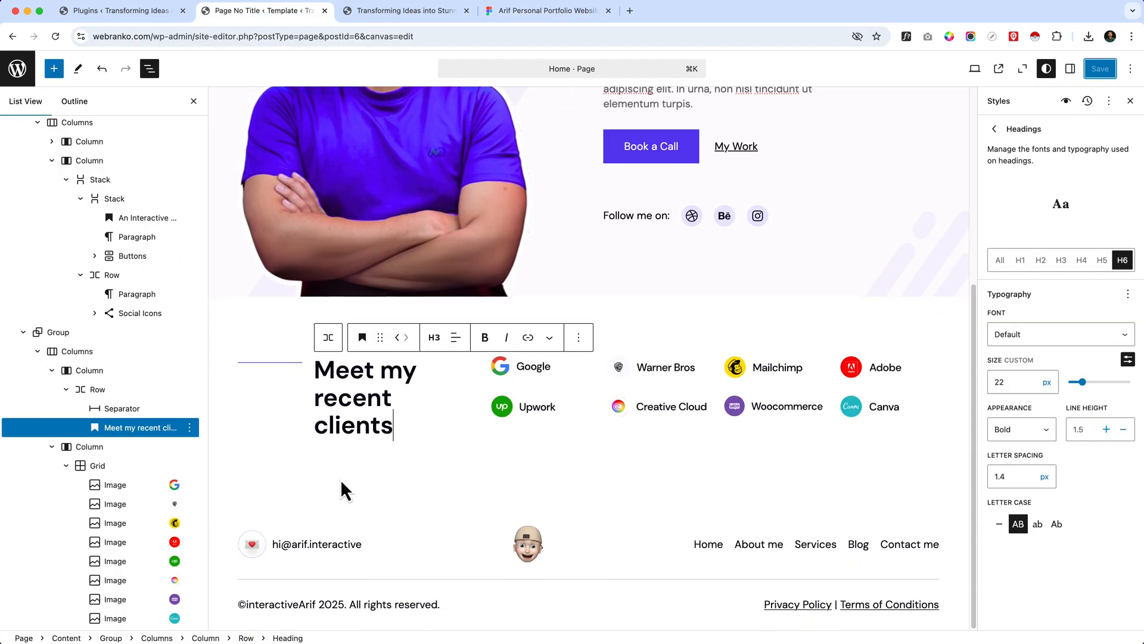
pyautogui.click(72, 336)
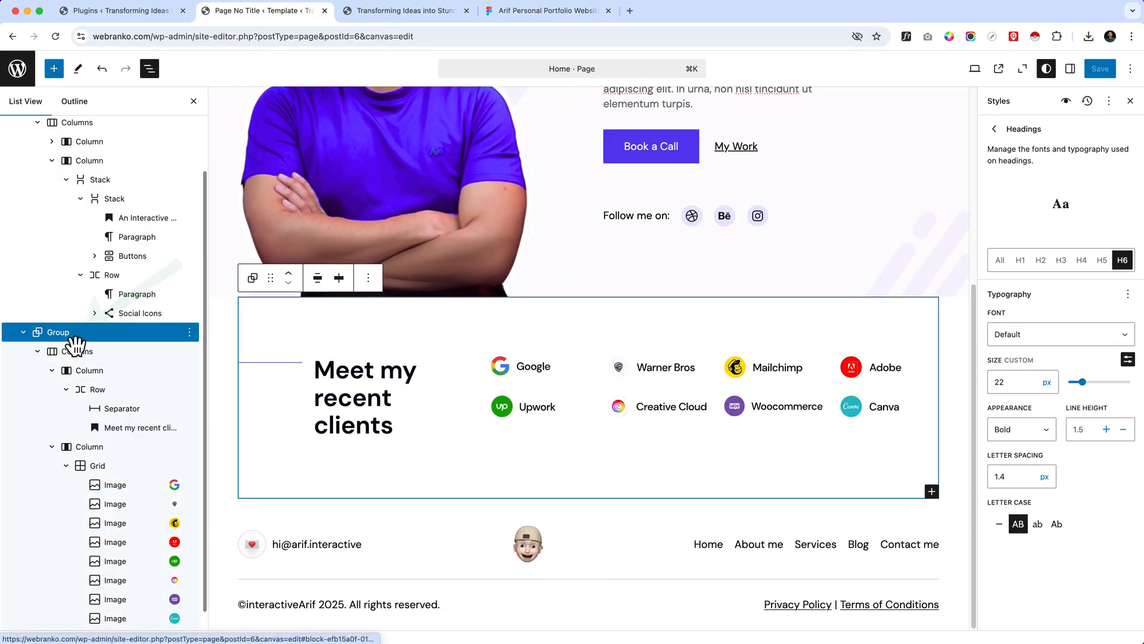
pyautogui.press('alt+super+y')
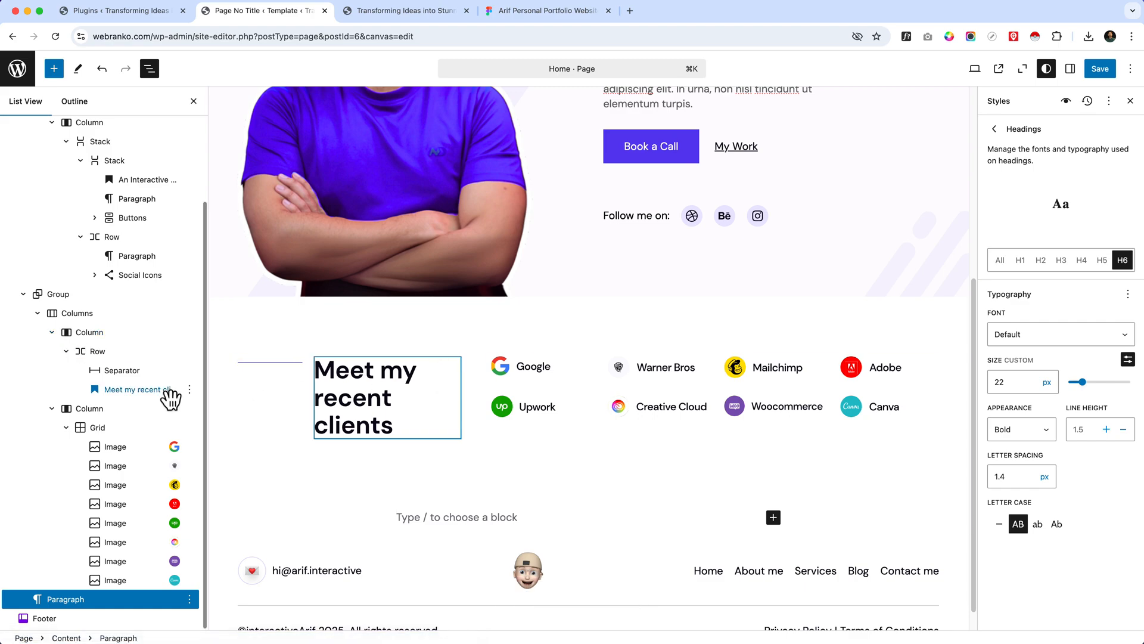
pyautogui.click(411, 514)
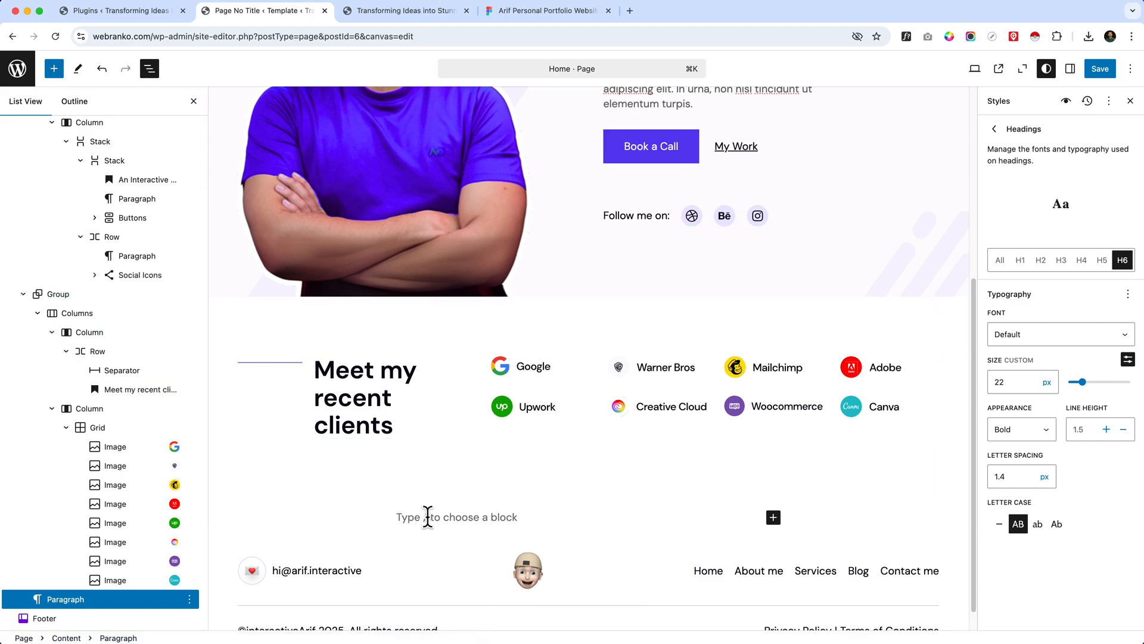
pyautogui.write('/')
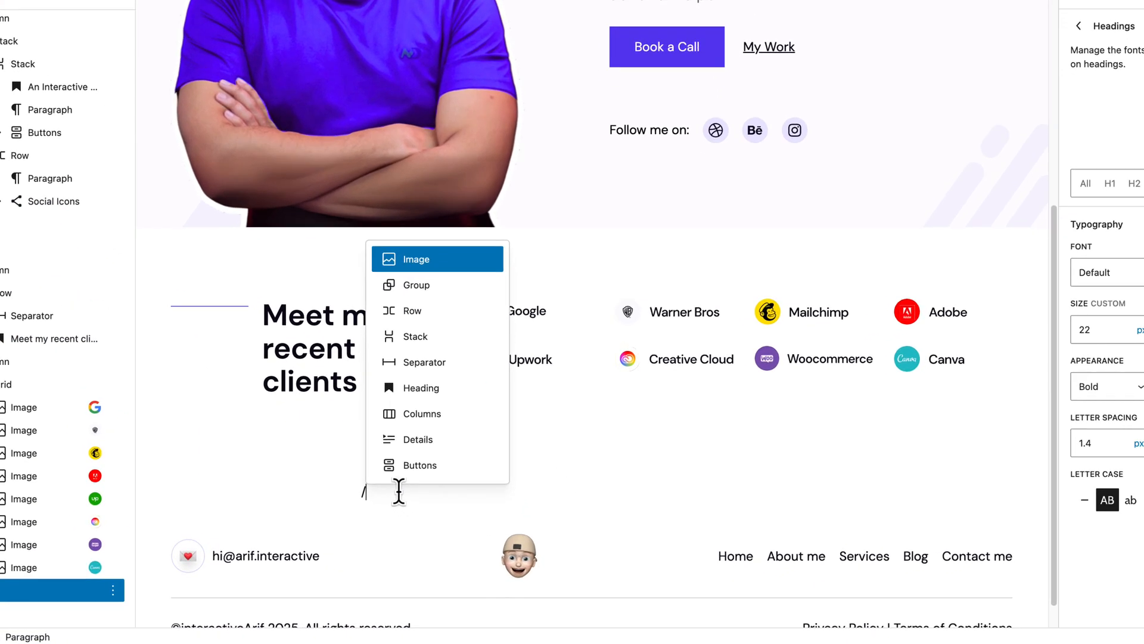
pyautogui.write('grou')
pyautogui.press('Return')
pyautogui.click(401, 503)
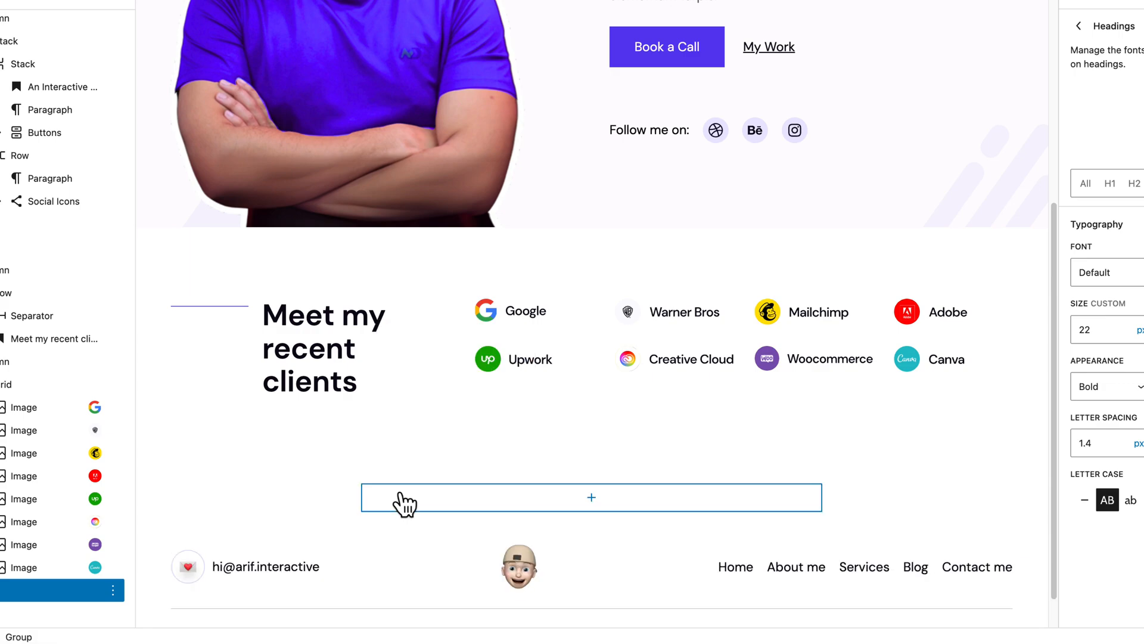
# Insert a Columns block with the 33 / 33 / 33 layout inside the new group, matching the three service cards in Figma.
pyautogui.click(404, 504)
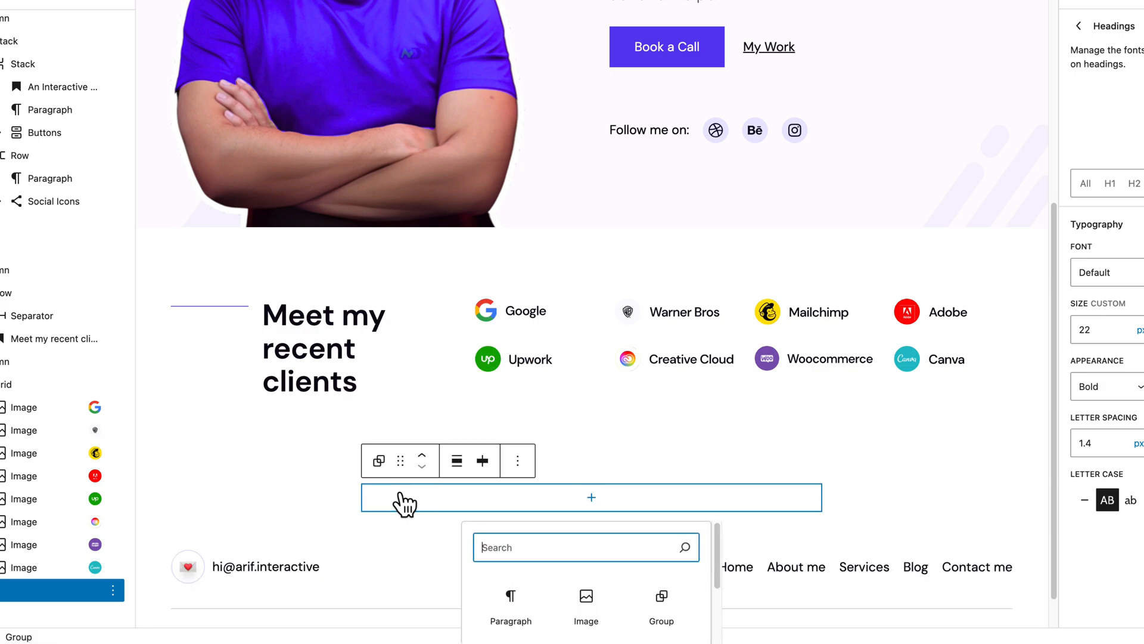
pyautogui.write('col')
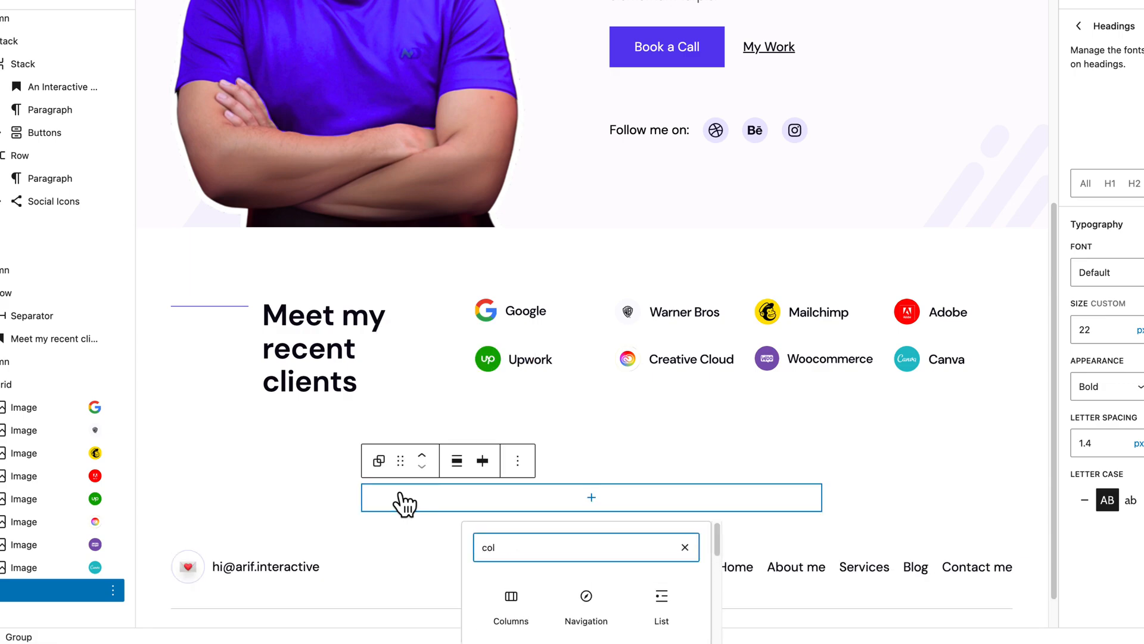
pyautogui.press('Down')
pyautogui.press('Return')
pyautogui.press('Tab')
pyautogui.press('Tab')
pyautogui.press('Tab')
pyautogui.press('Tab')
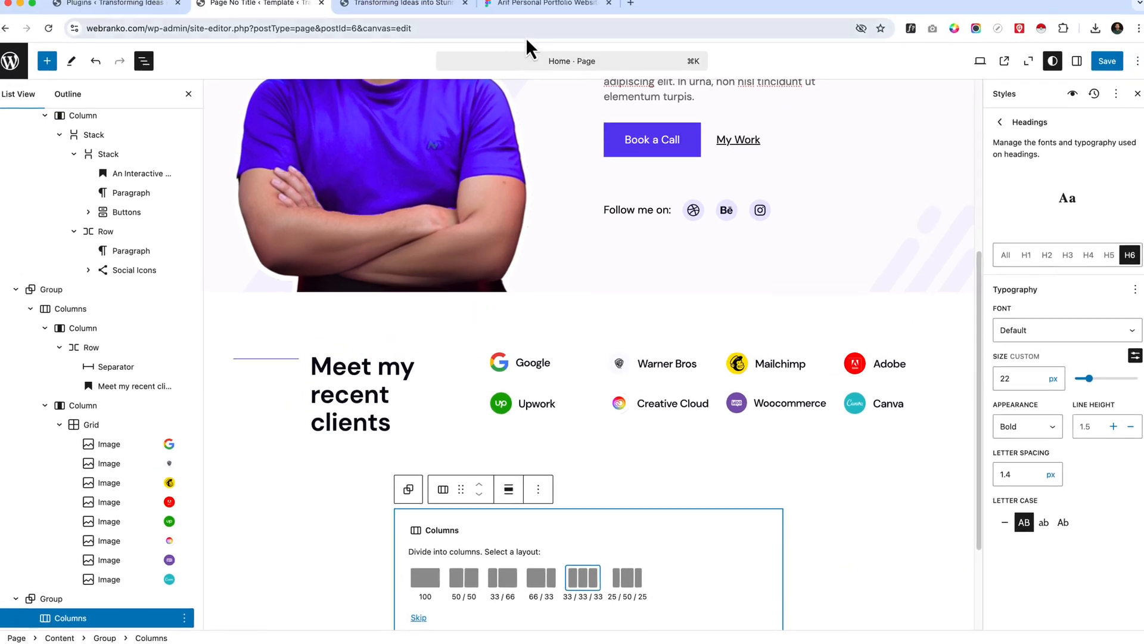
pyautogui.click(534, 21)
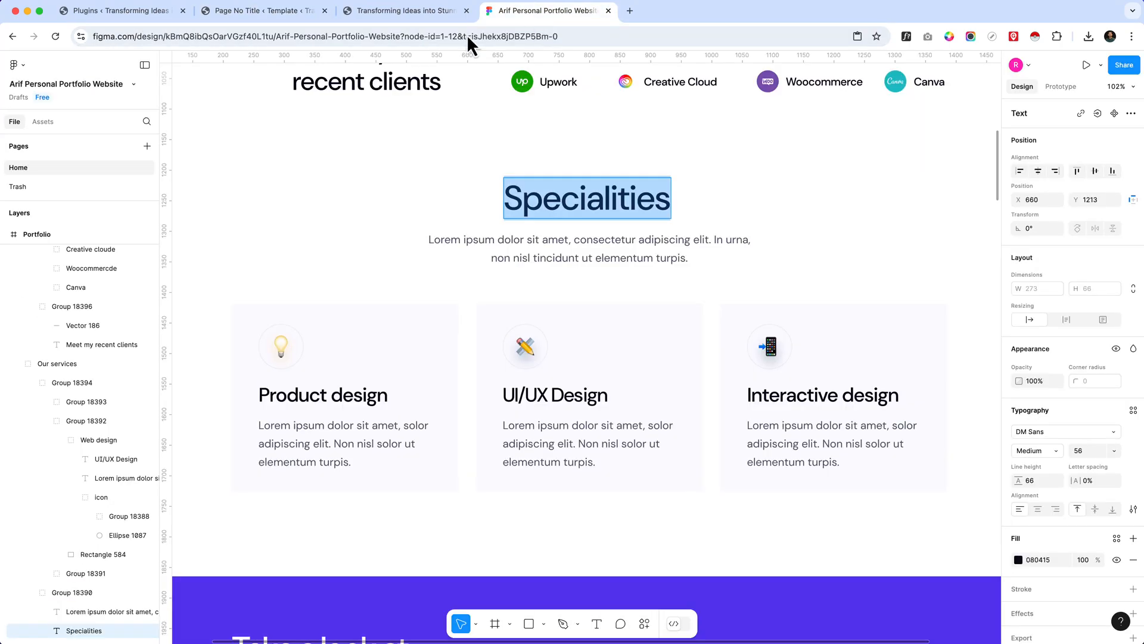
pyautogui.click(271, 10)
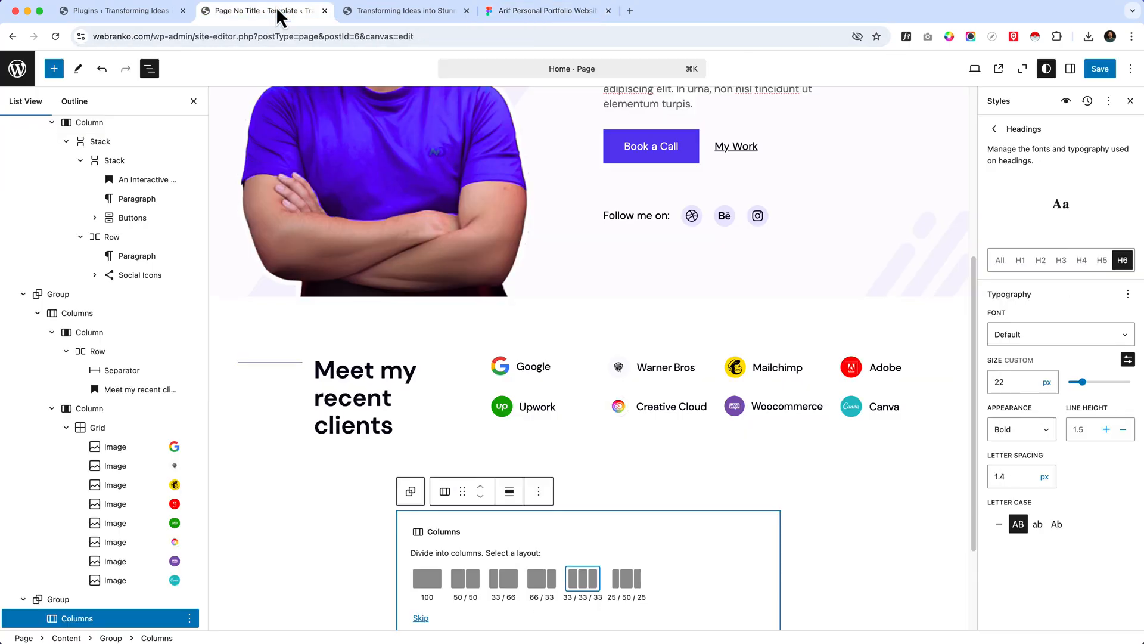
pyautogui.click(590, 588)
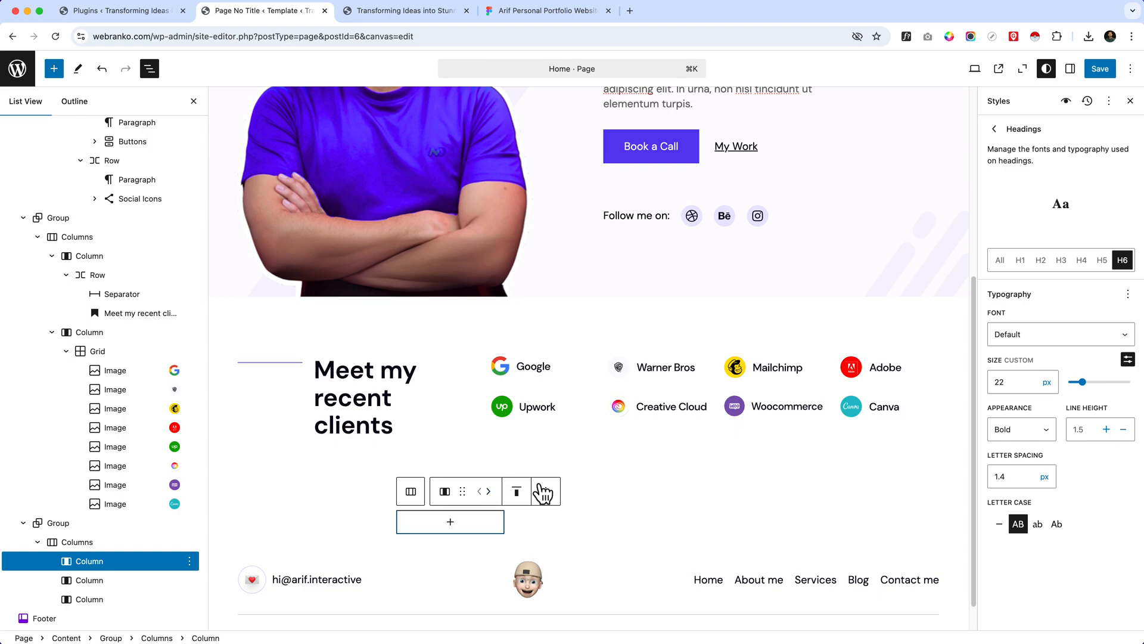
# Set the three-column block and its parent group to wide width, and save the page.
pyautogui.click(411, 492)
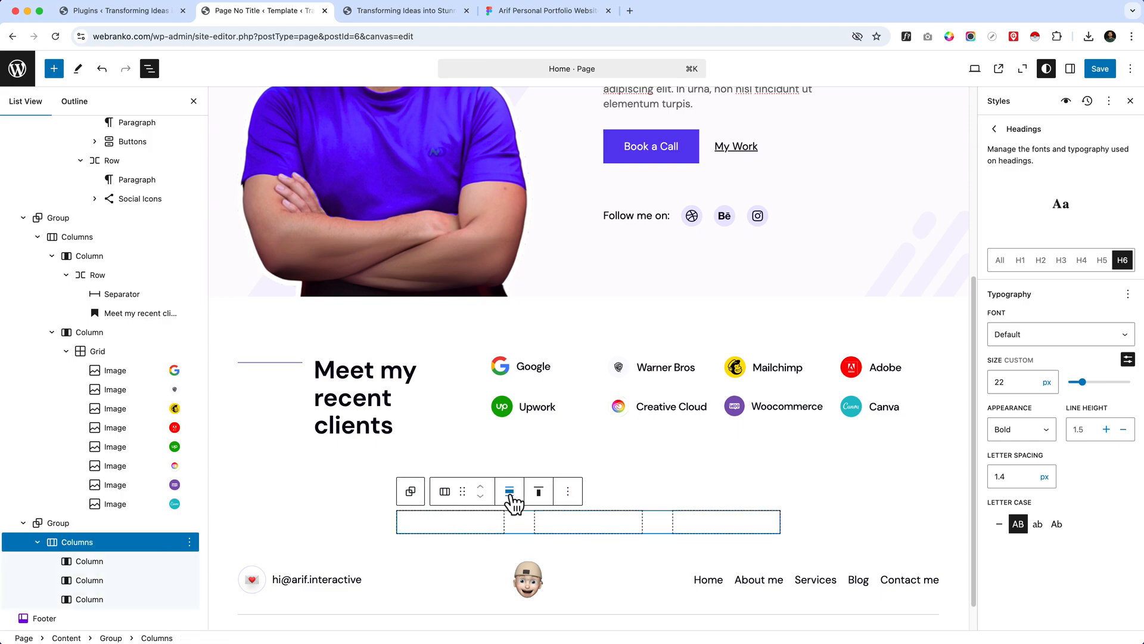
pyautogui.click(510, 491)
pyautogui.click(531, 573)
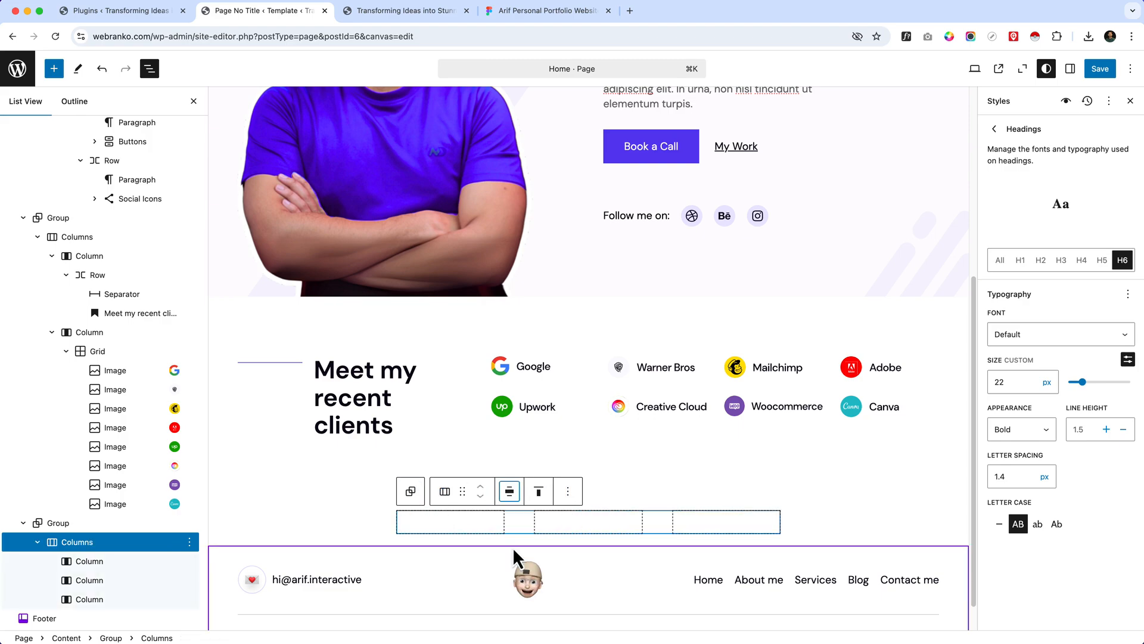
pyautogui.click(89, 524)
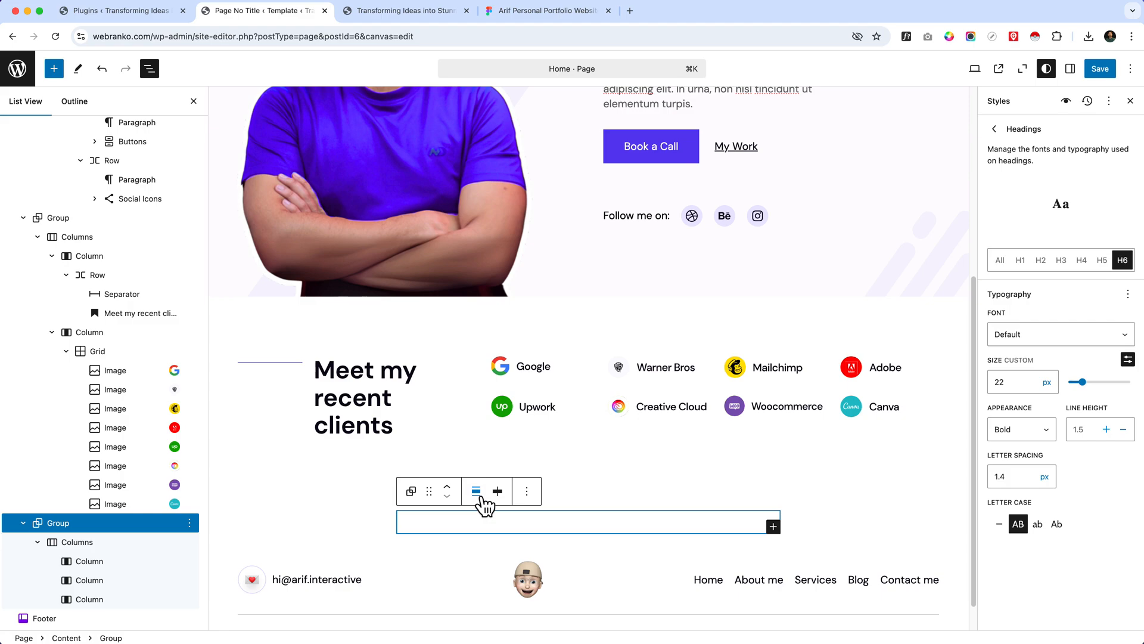
pyautogui.click(482, 498)
pyautogui.click(516, 559)
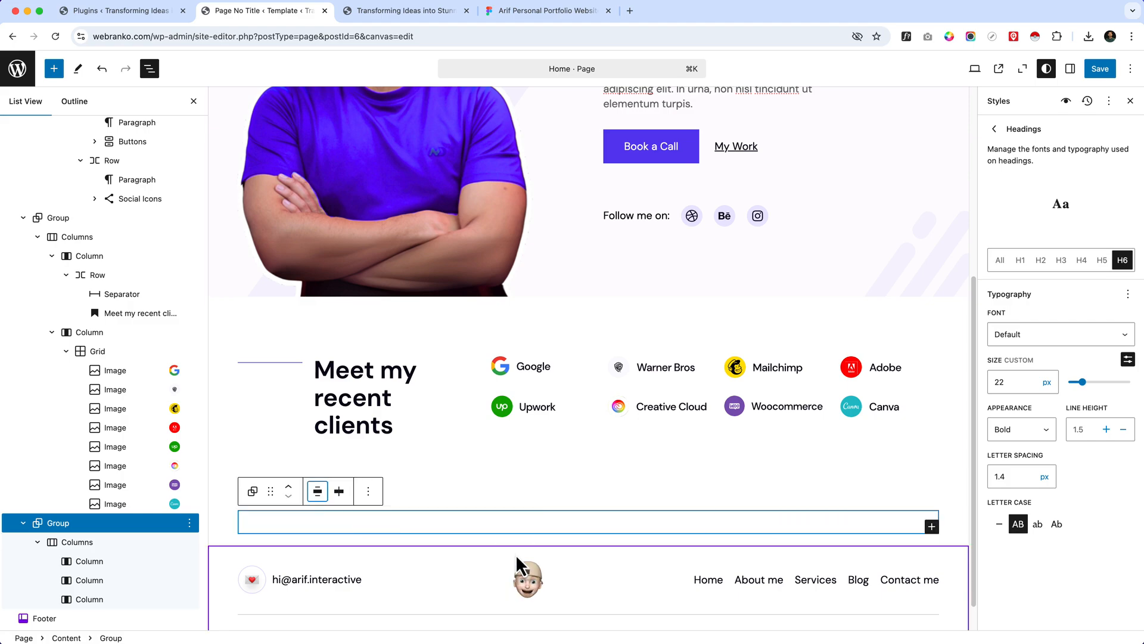
pyautogui.click(1100, 69)
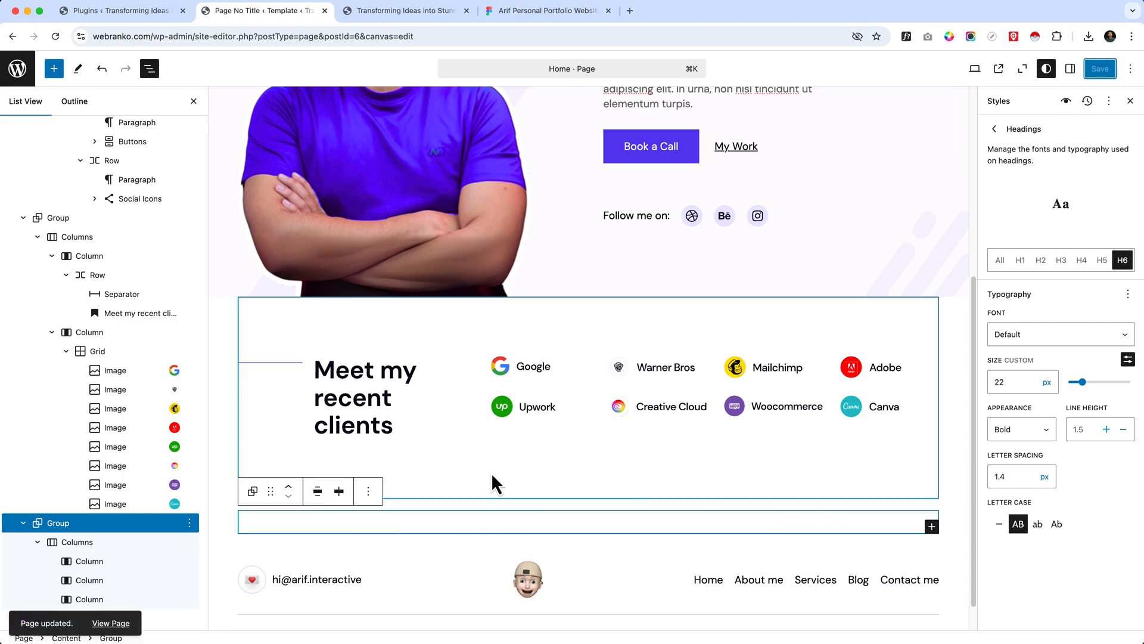
# Add a center-aligned H2 heading reading "Specialities" above the three columns in the new group.
pyautogui.click(514, 483)
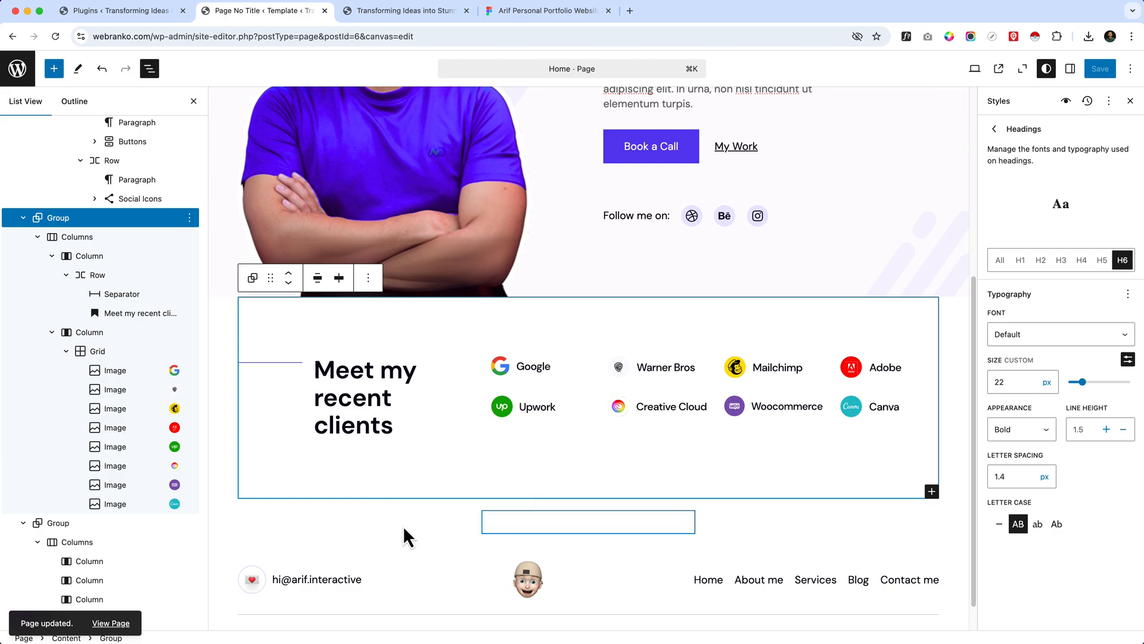
pyautogui.click(78, 542)
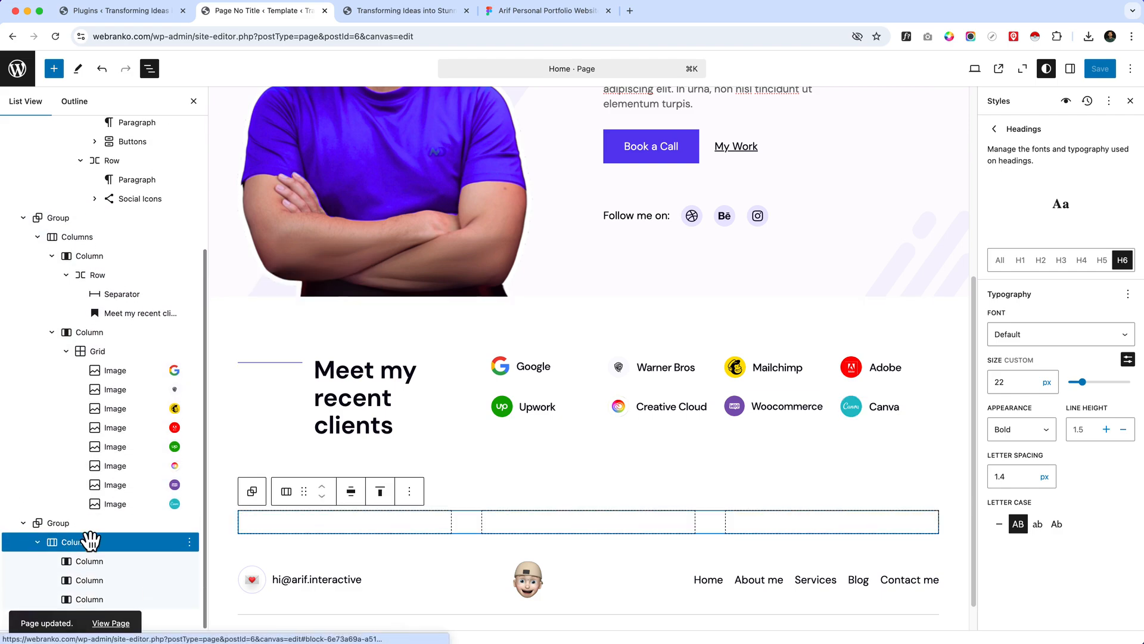
pyautogui.click(190, 542)
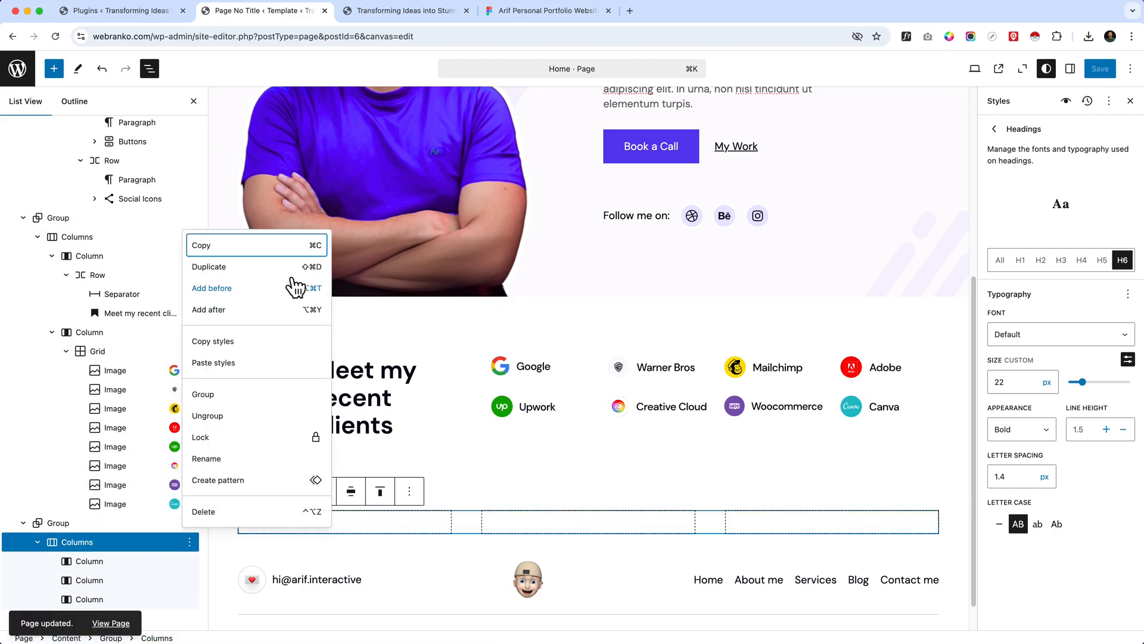
pyautogui.click(246, 298)
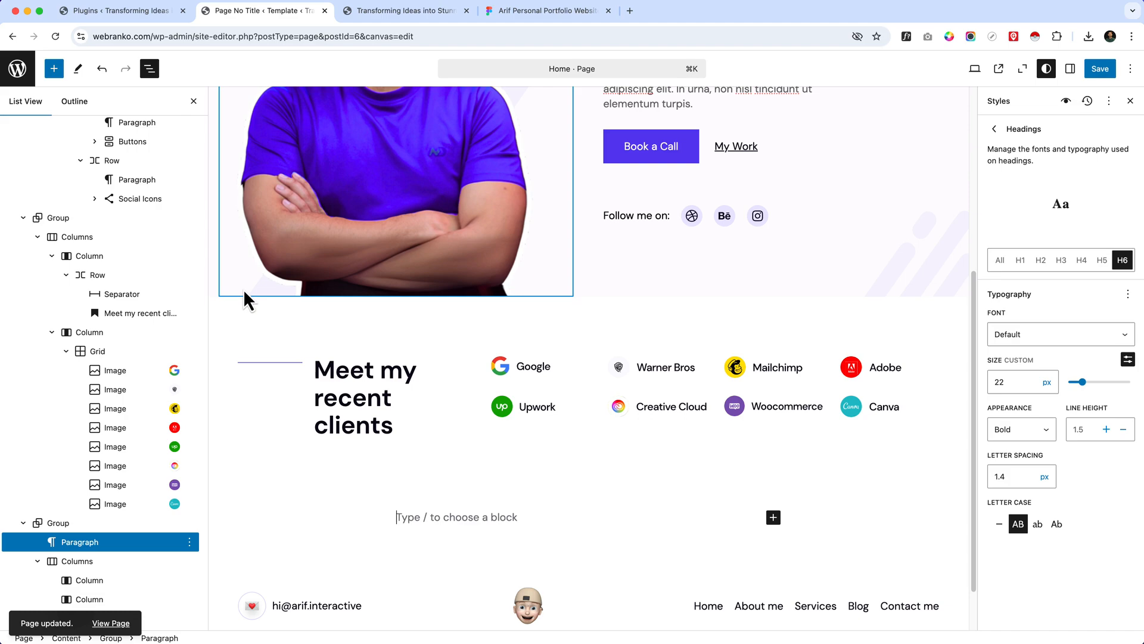
pyautogui.write('/h')
pyautogui.press('Return')
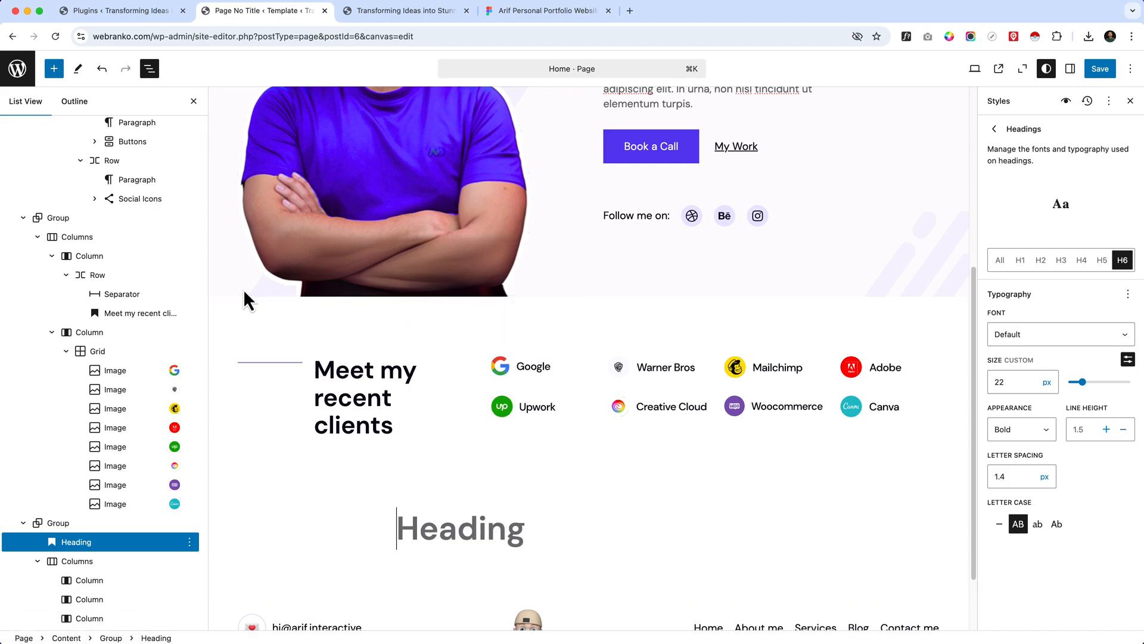
pyautogui.write('Specialities')
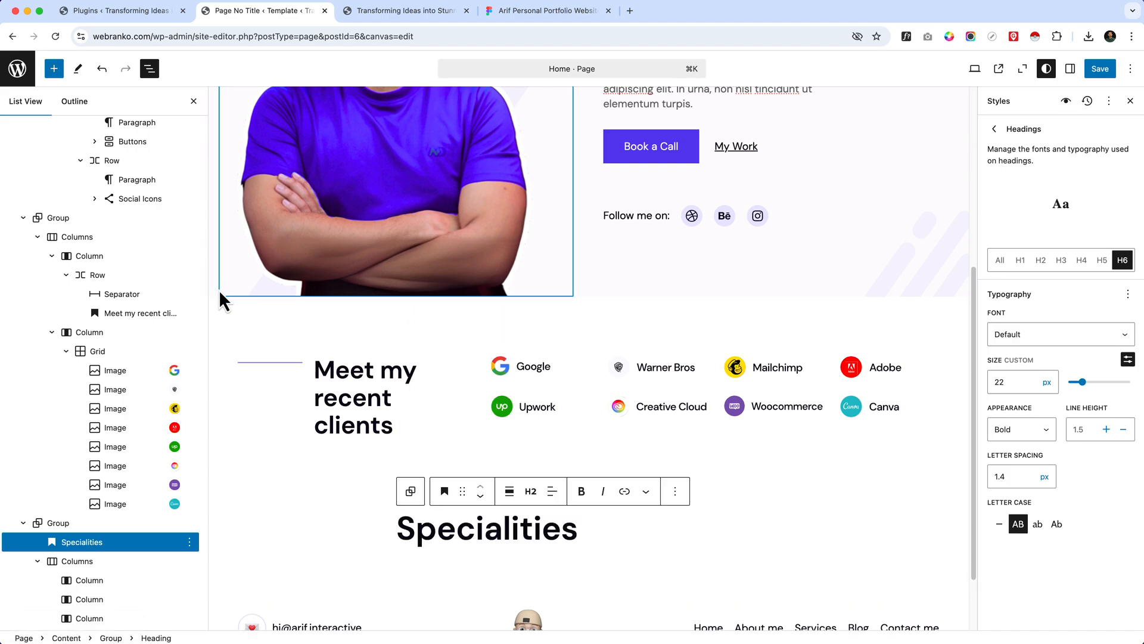
pyautogui.click(553, 492)
pyautogui.click(586, 549)
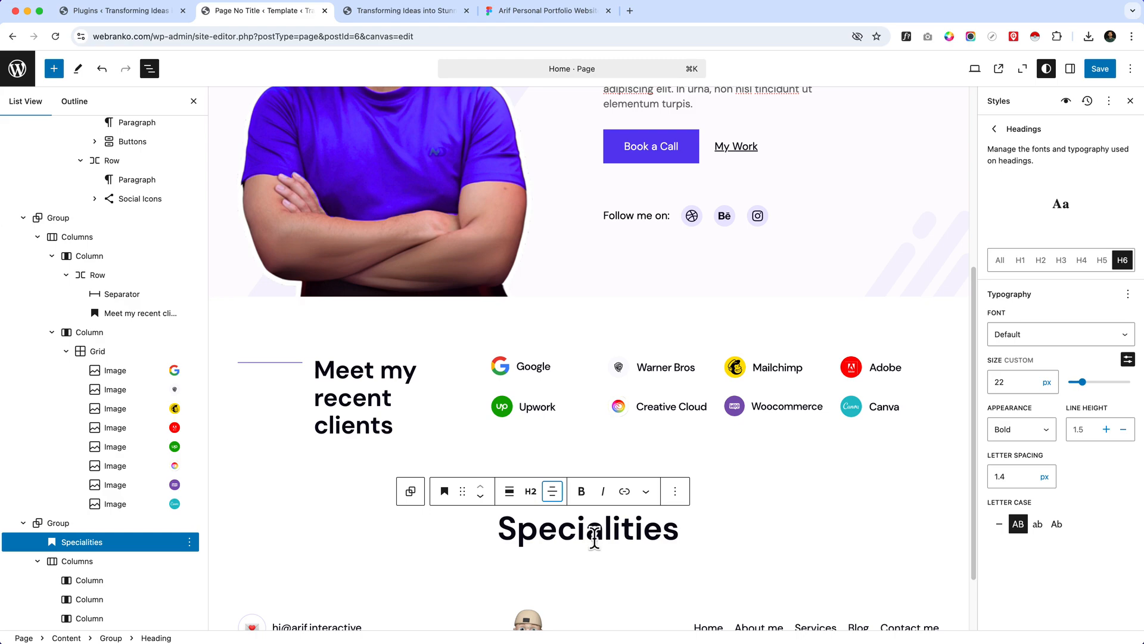
# Add a paragraph below the Specialities heading with the lorem ipsum description copied from Figma, and center its text.
pyautogui.scroll(-2, 702, 523)
pyautogui.press('Return')
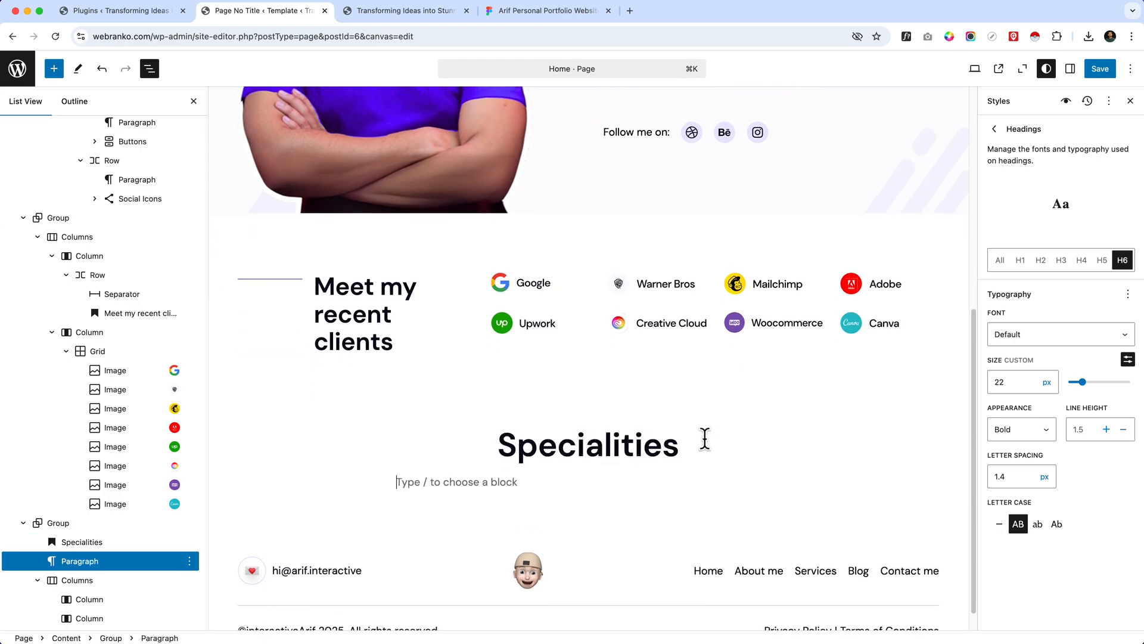
pyautogui.click(529, 10)
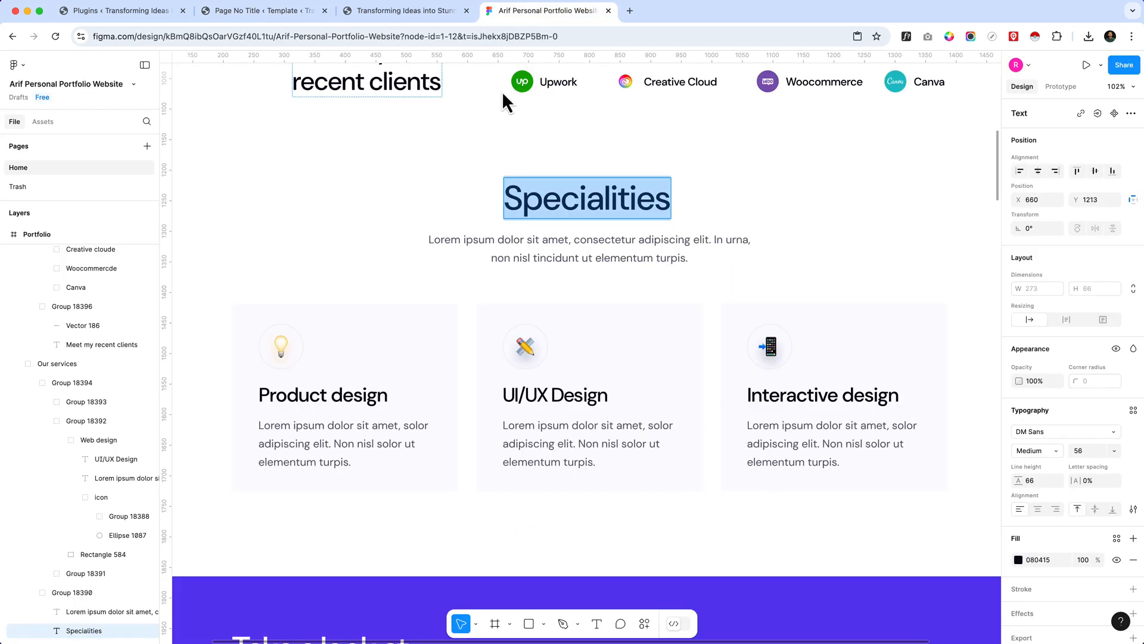
pyautogui.doubleClick(551, 266)
pyautogui.press('super+c')
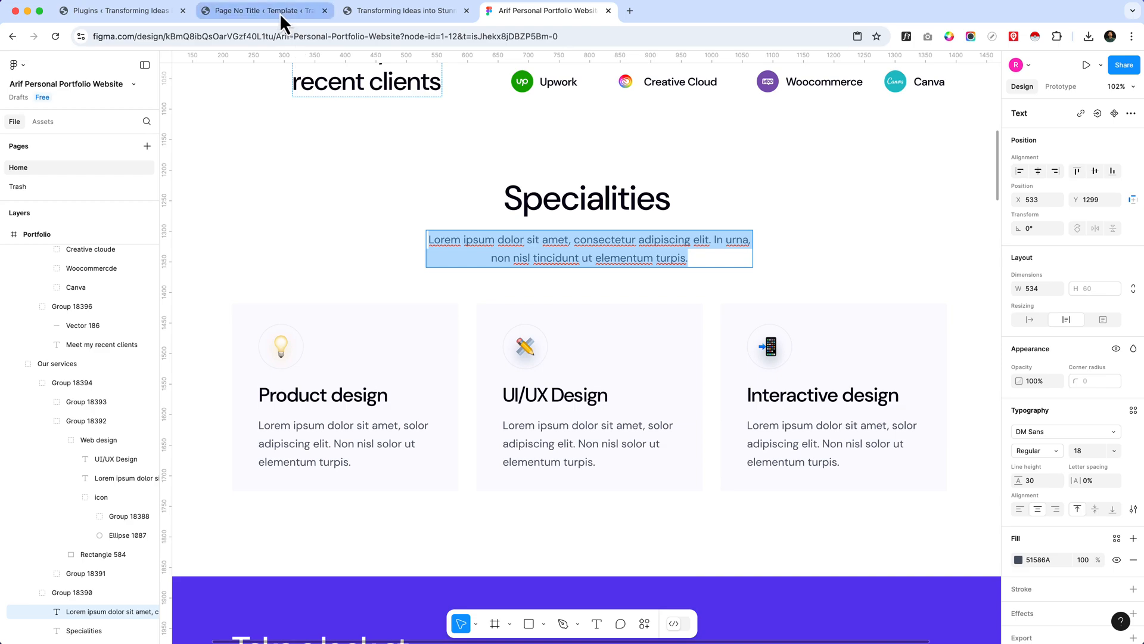
pyautogui.click(280, 11)
pyautogui.press('super+v')
pyautogui.click(509, 456)
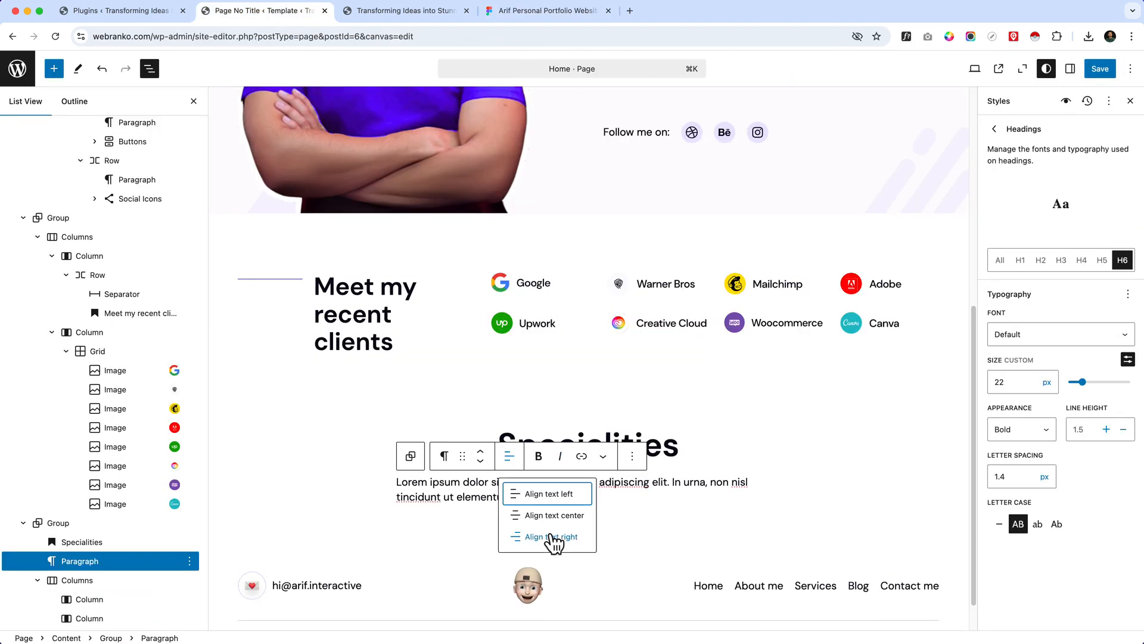
pyautogui.click(544, 514)
pyautogui.click(683, 483)
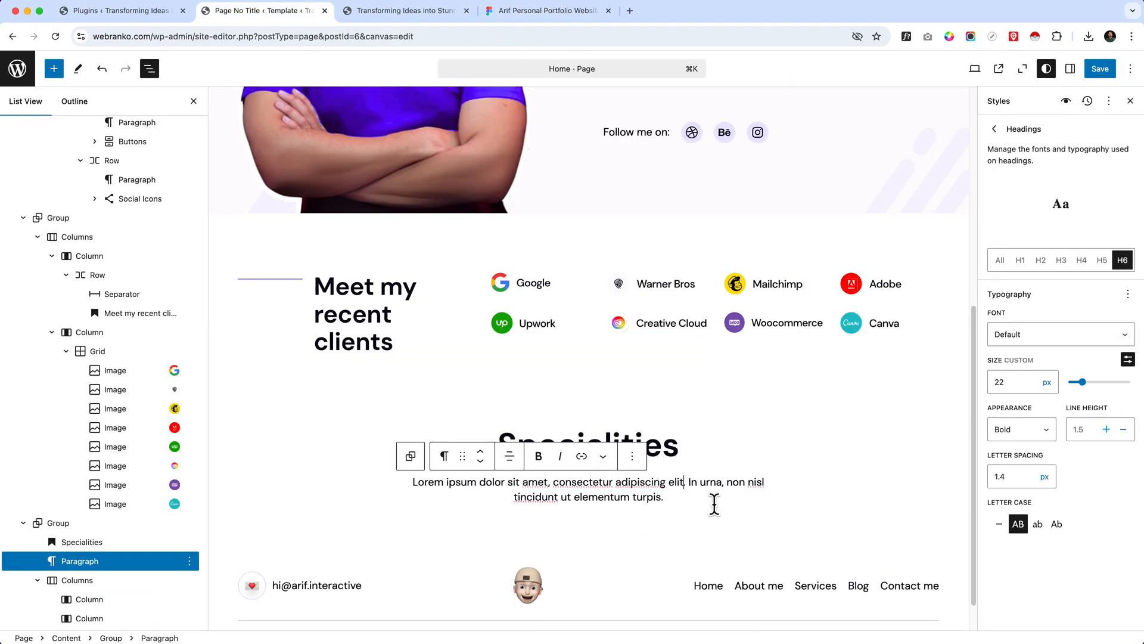
# Insert a line break after "elit." in the Specialities description so that "In urna" starts the second line.
pyautogui.hotkey('shift', 'Return')
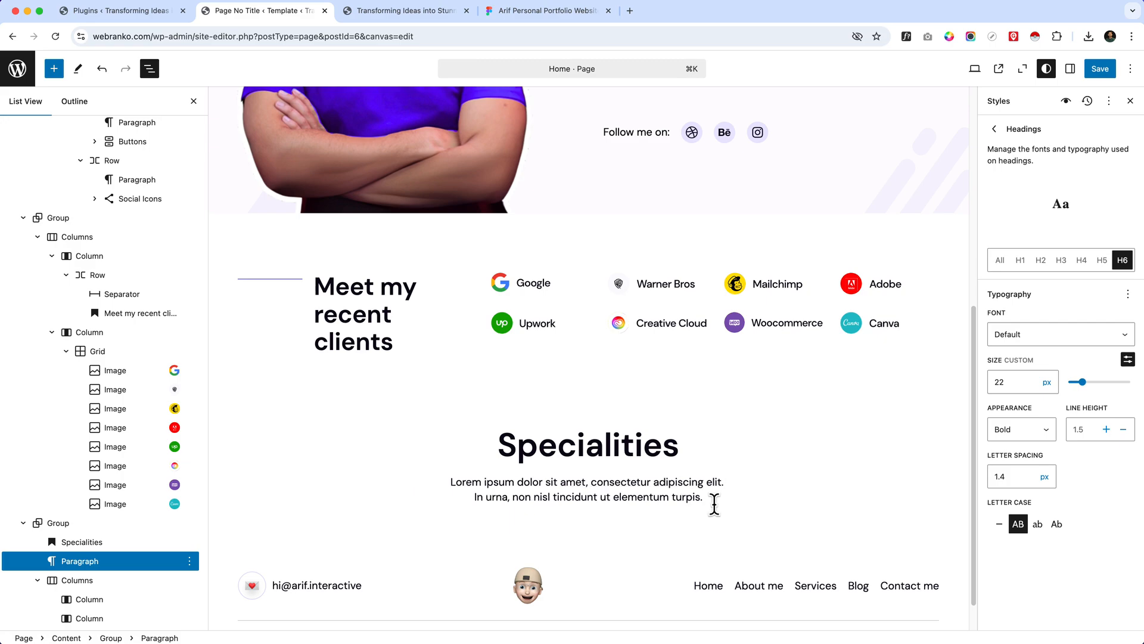
pyautogui.click(411, 528)
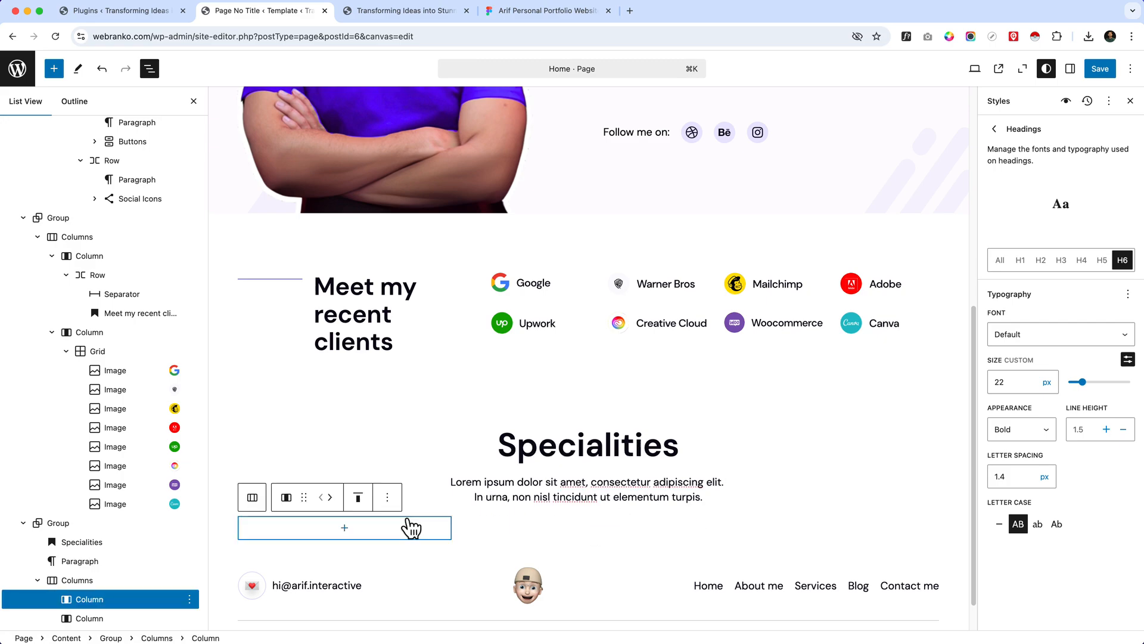
# Try splitting the Specialities description into two paragraphs before "In urna", and restore it to one paragraph with a line break.
pyautogui.click(726, 482)
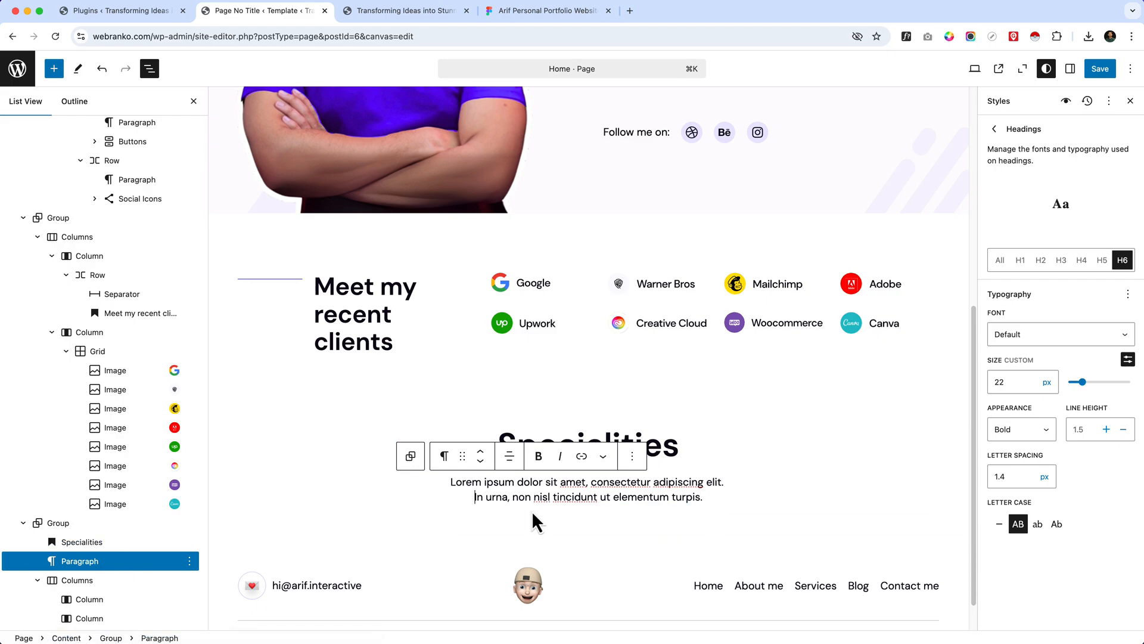
pyautogui.press('BackSpace')
pyautogui.press('Return')
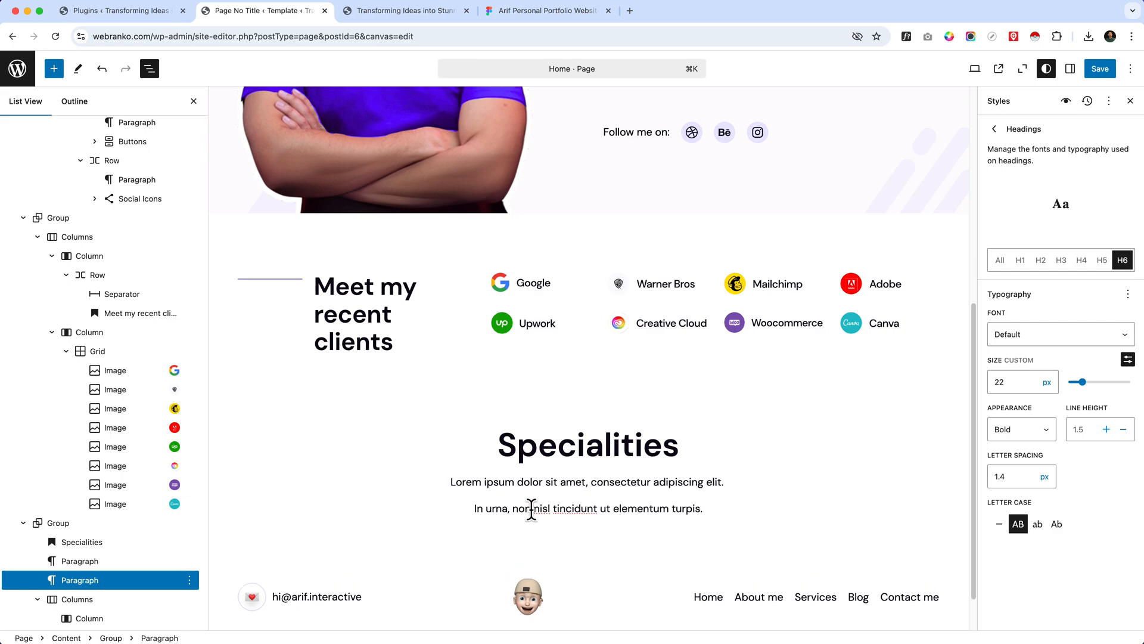
pyautogui.scroll(-1, 89, 582)
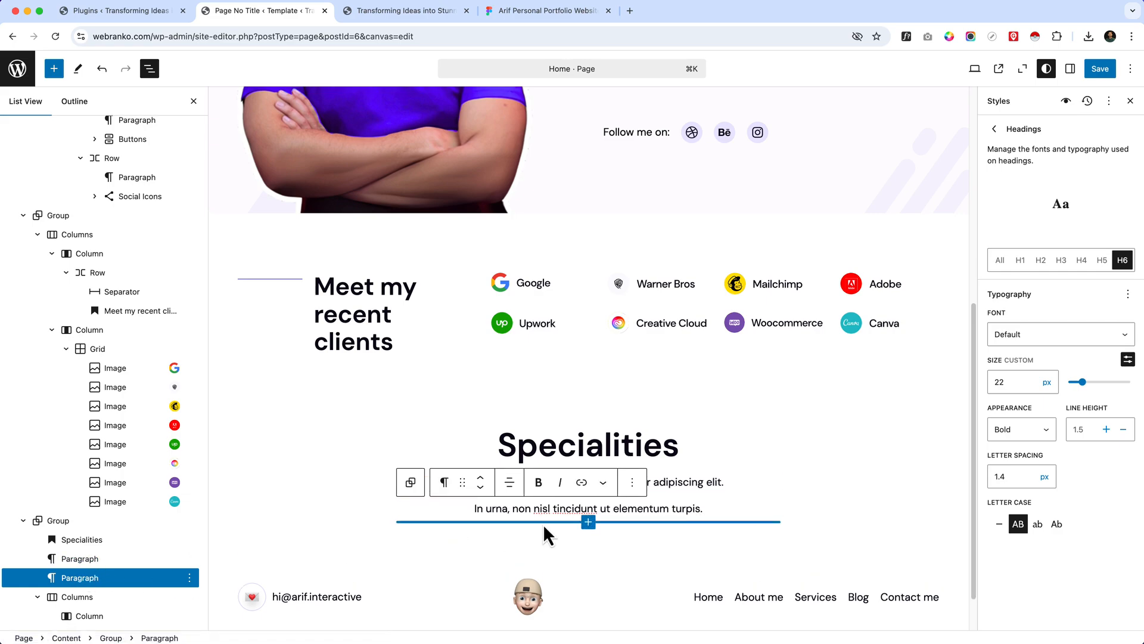
pyautogui.press('BackSpace')
pyautogui.moveTo(548, 535)
pyautogui.hotkey('shift', 'Return')
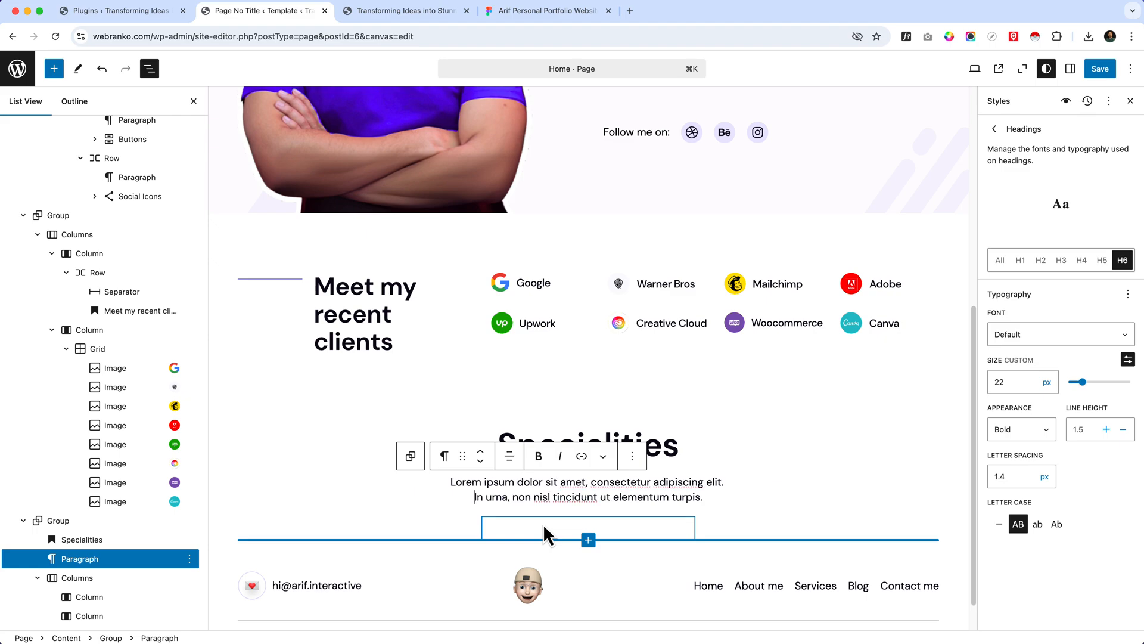
# Open the block inserter in the first Specialities column, switch to Figma, and export the Product design card's light bulb icon as SVG.
pyautogui.click(389, 491)
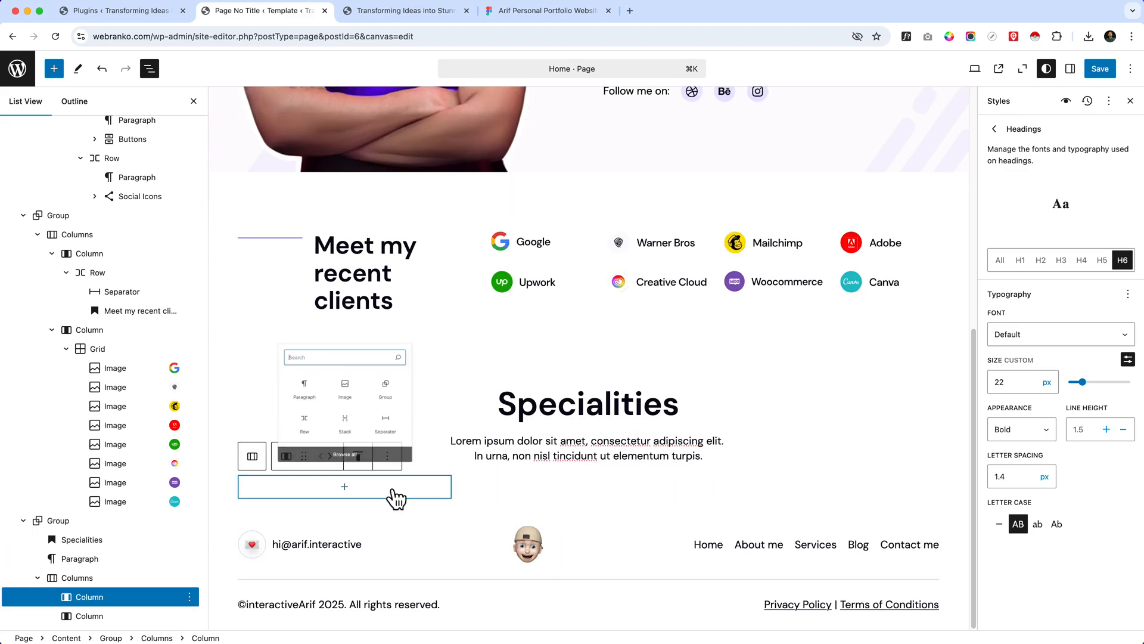
pyautogui.click(453, 11)
pyautogui.click(512, 11)
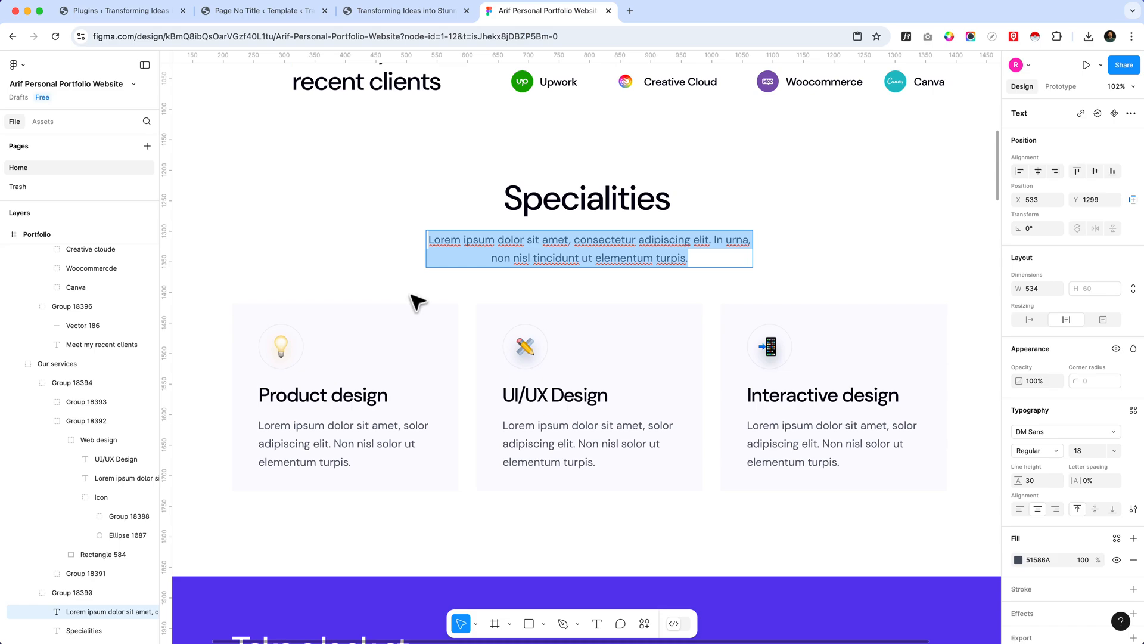
pyautogui.click(278, 360)
pyautogui.click(278, 361)
pyautogui.click(282, 359)
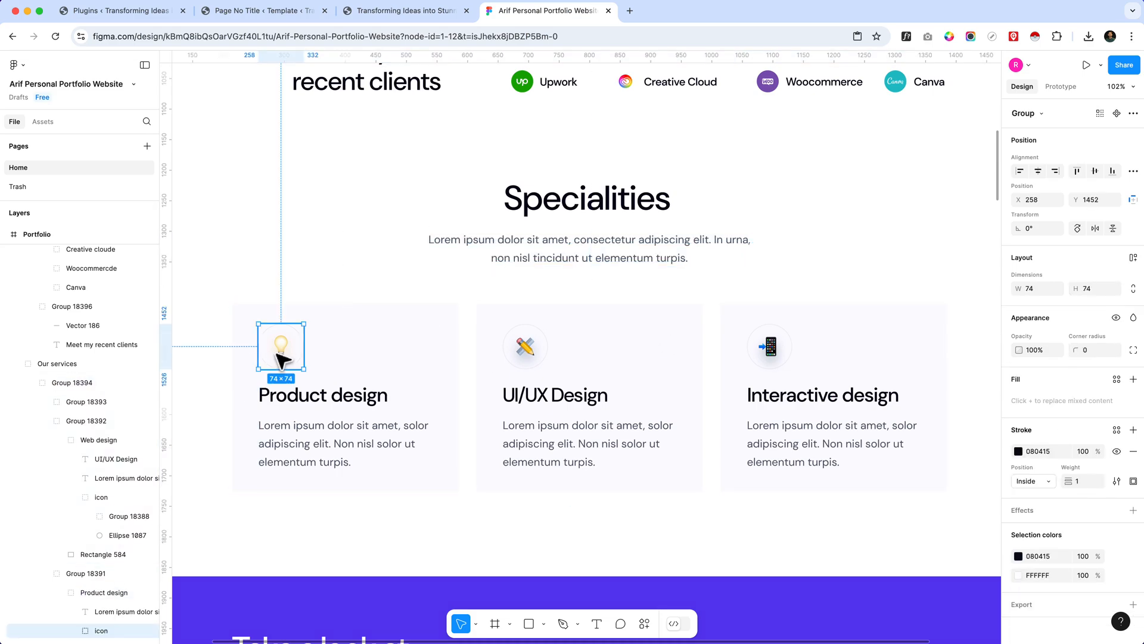
pyautogui.scroll(-4, 582, 403)
pyautogui.scroll(1, 459, 358)
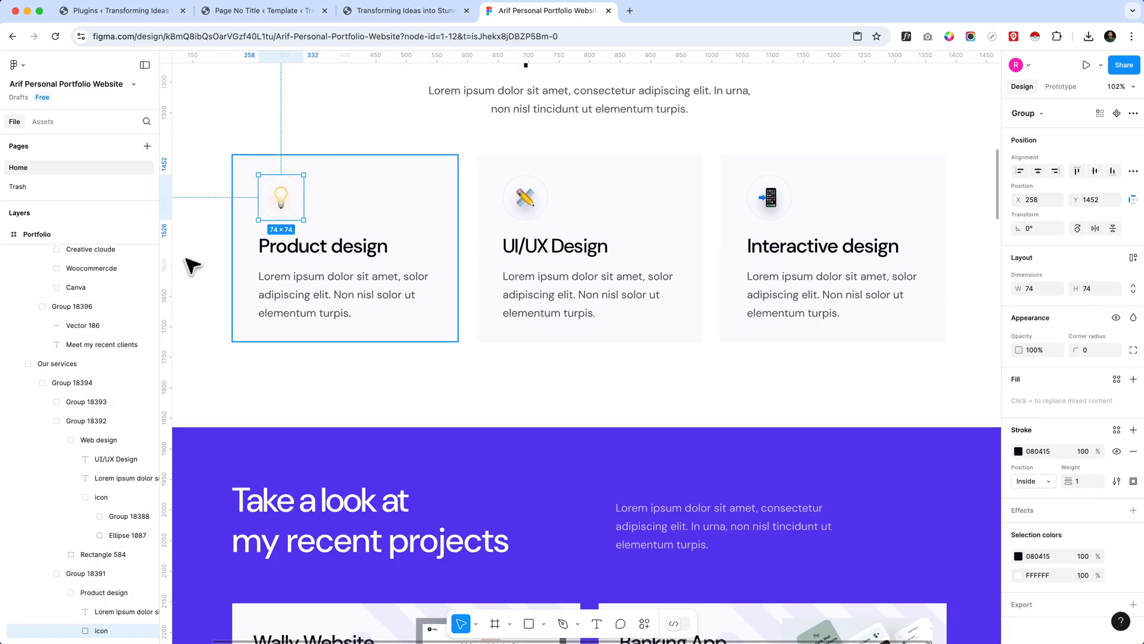
pyautogui.click(1133, 605)
pyautogui.scroll(-4, 1113, 530)
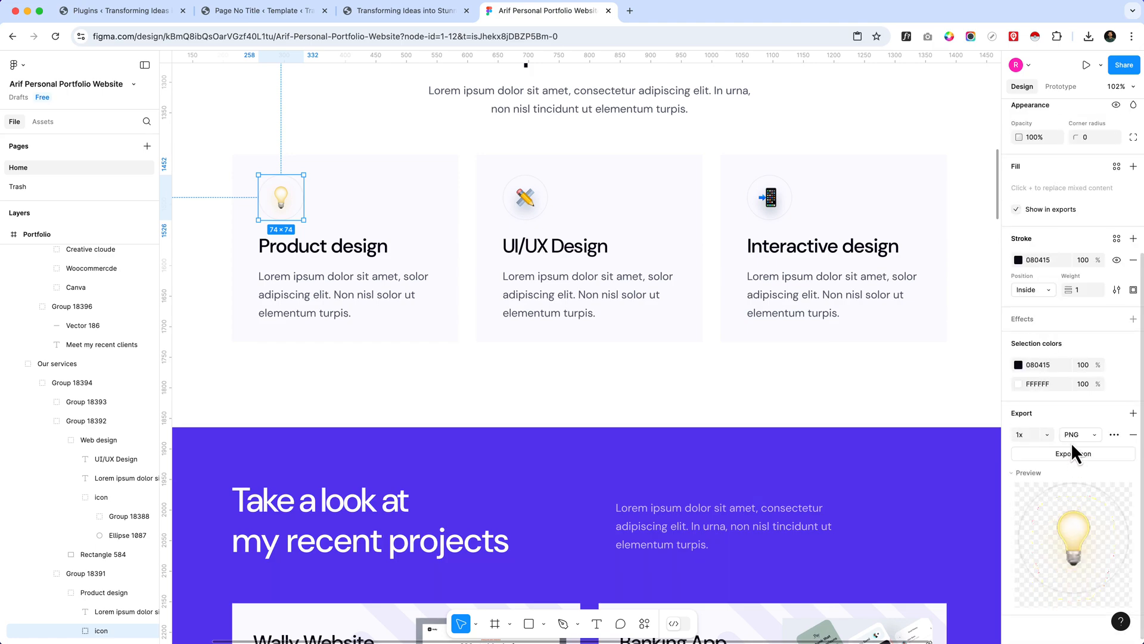
pyautogui.click(1087, 438)
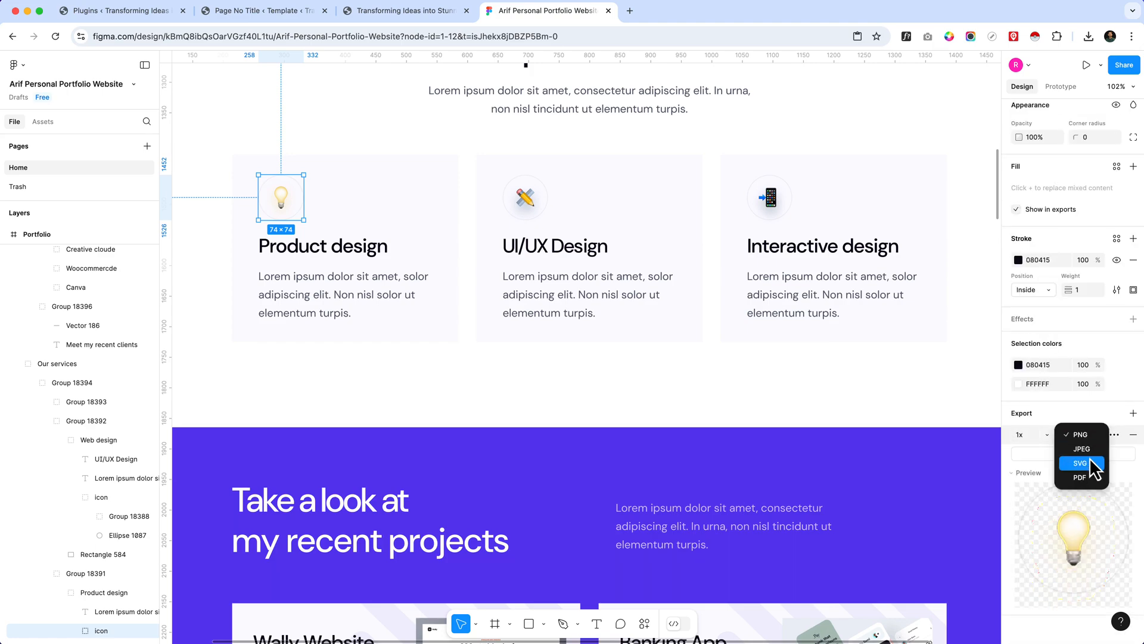
pyautogui.click(1089, 461)
pyautogui.click(1075, 453)
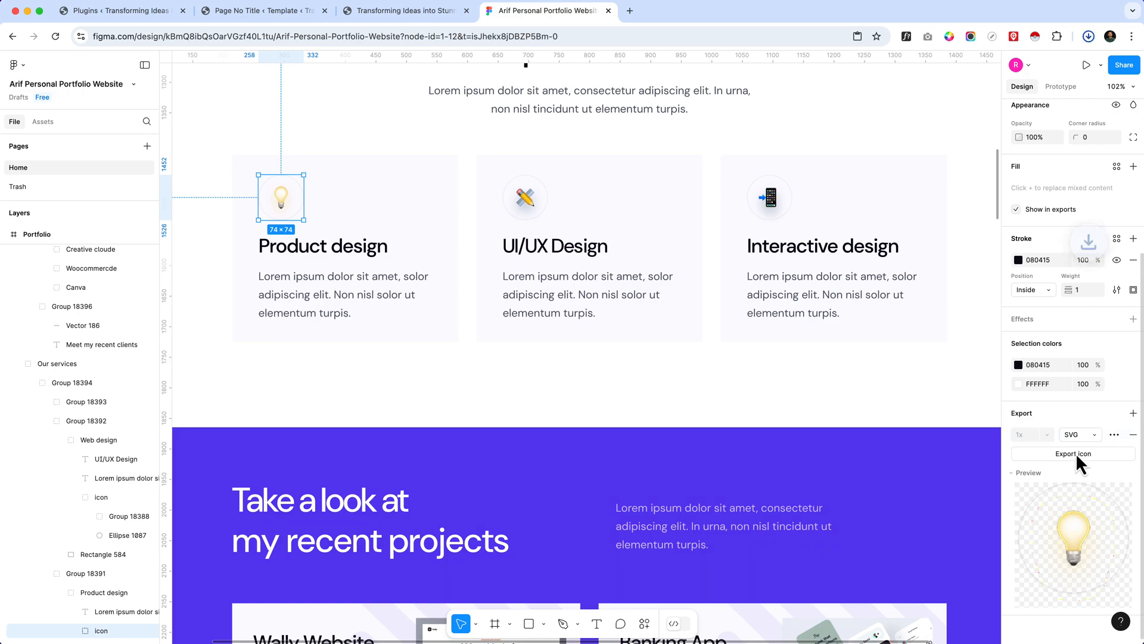
# Export the pencil-and-ruler icon of the UI/UX Design card as SVG.
pyautogui.click(532, 224)
pyautogui.click(525, 199)
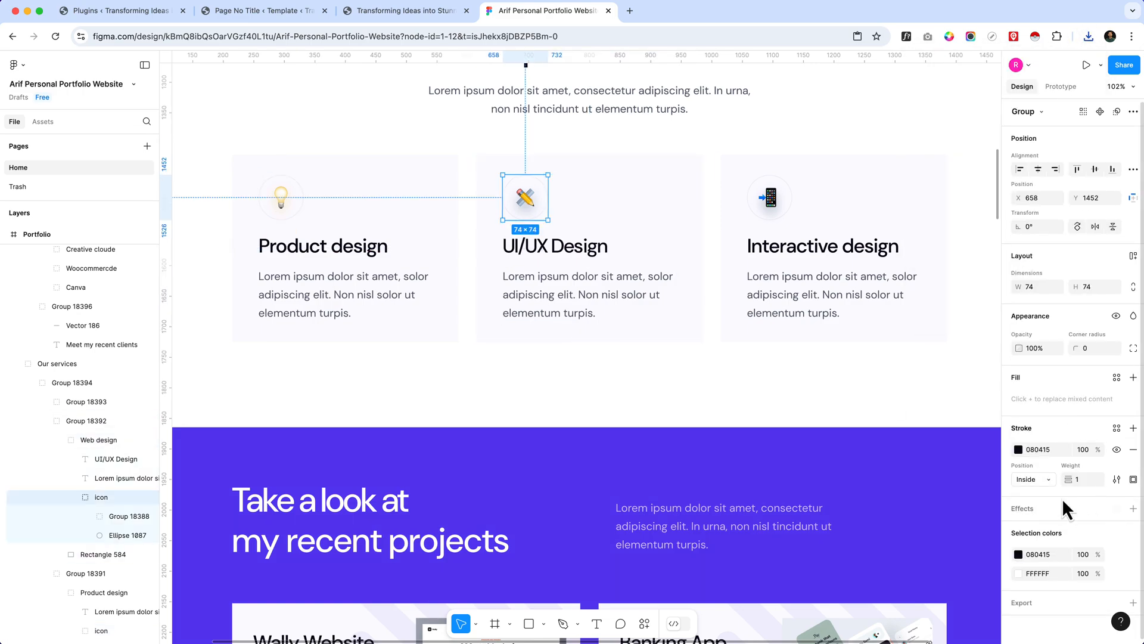
pyautogui.click(1133, 603)
pyautogui.scroll(-5, 1067, 512)
pyautogui.click(1080, 434)
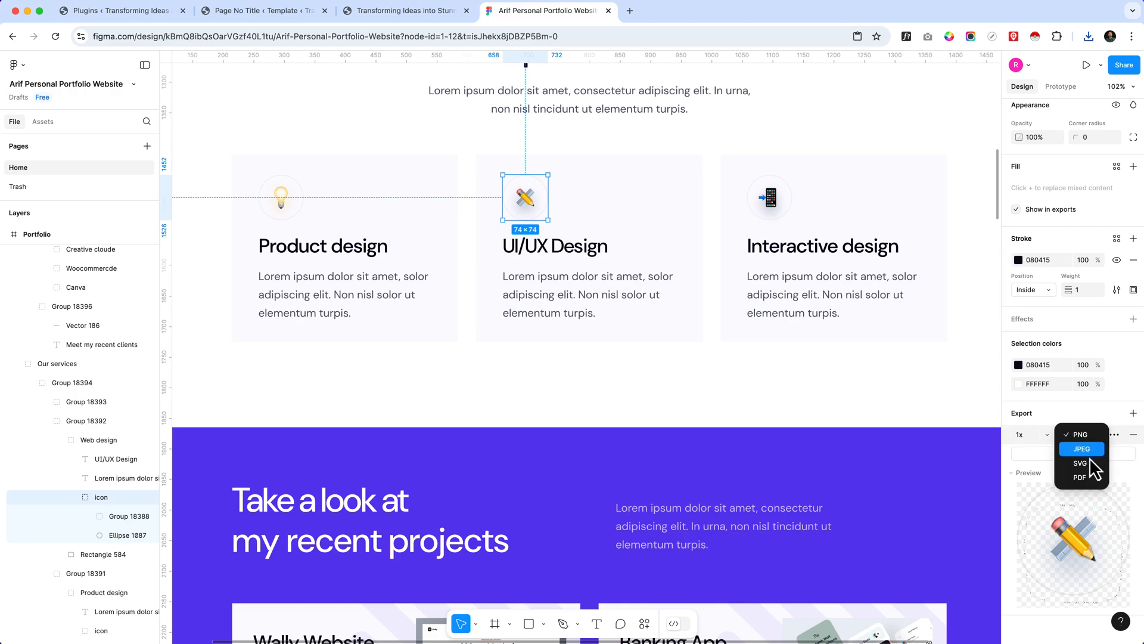
pyautogui.click(1082, 468)
pyautogui.click(1081, 454)
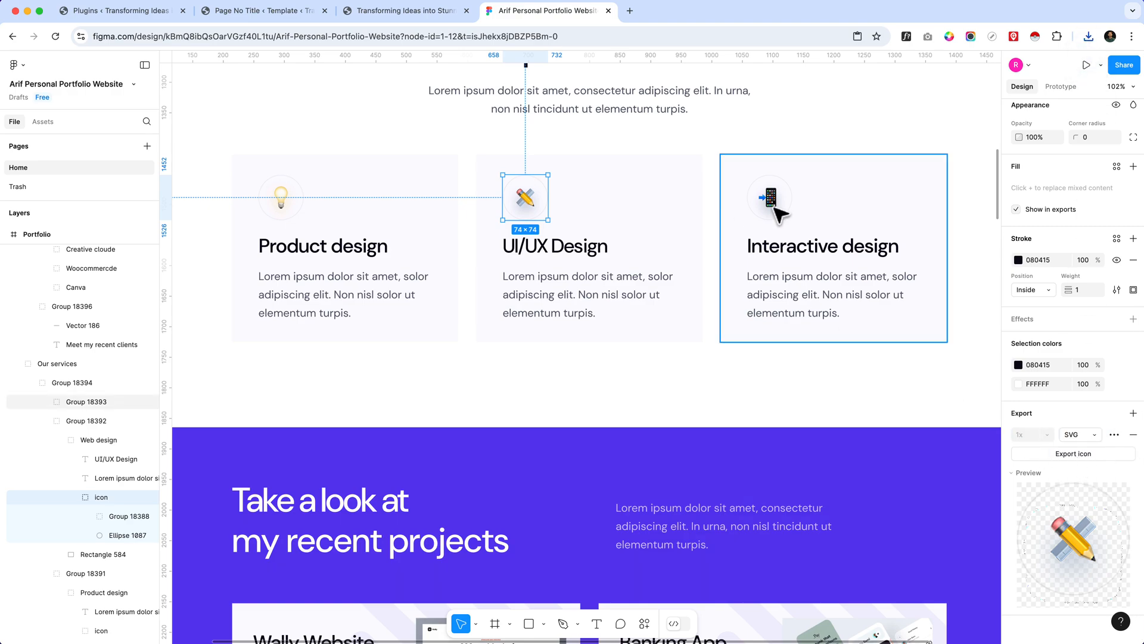
# Export the phone icon of the Interactive design card as SVG.
pyautogui.click(760, 230)
pyautogui.click(766, 202)
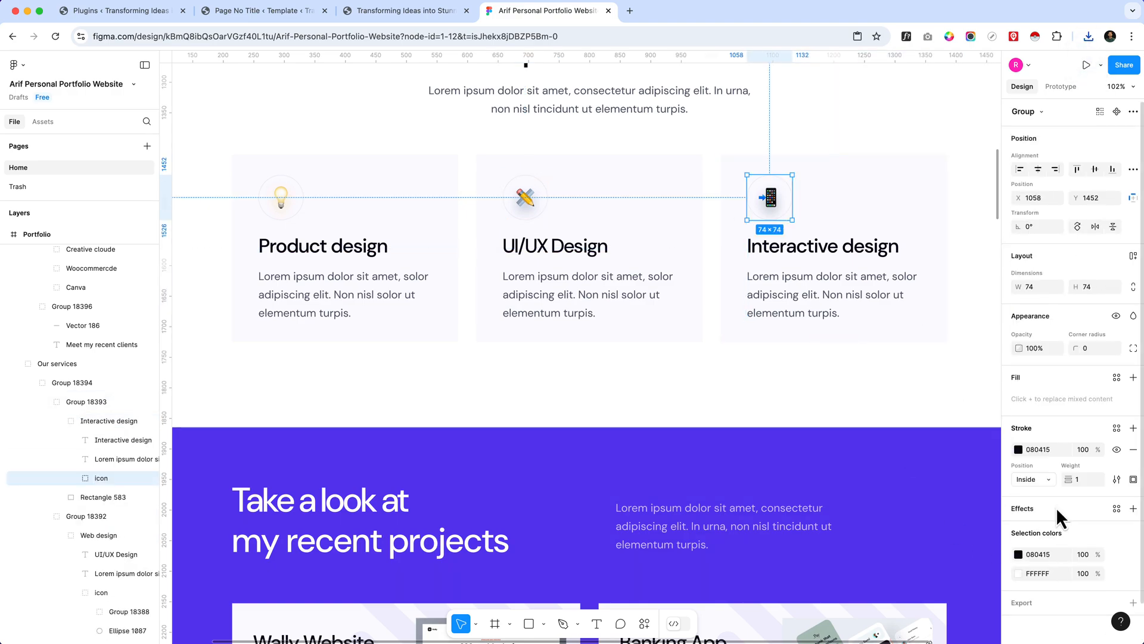
pyautogui.click(1133, 603)
pyautogui.scroll(-3, 1097, 484)
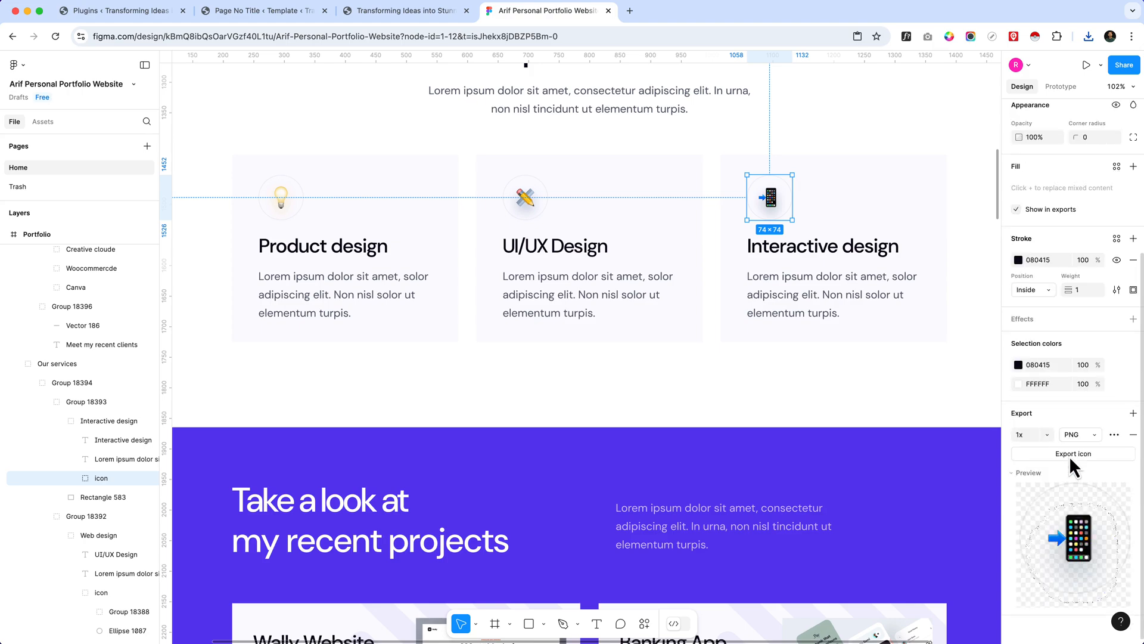
pyautogui.click(1069, 435)
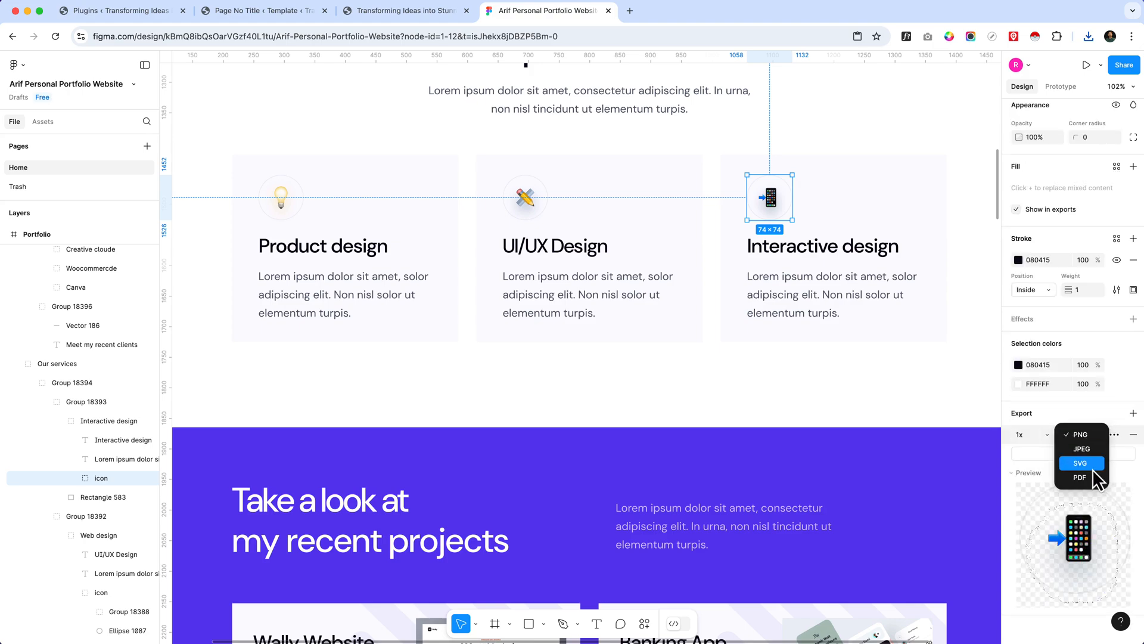
pyautogui.click(1081, 462)
pyautogui.click(1081, 453)
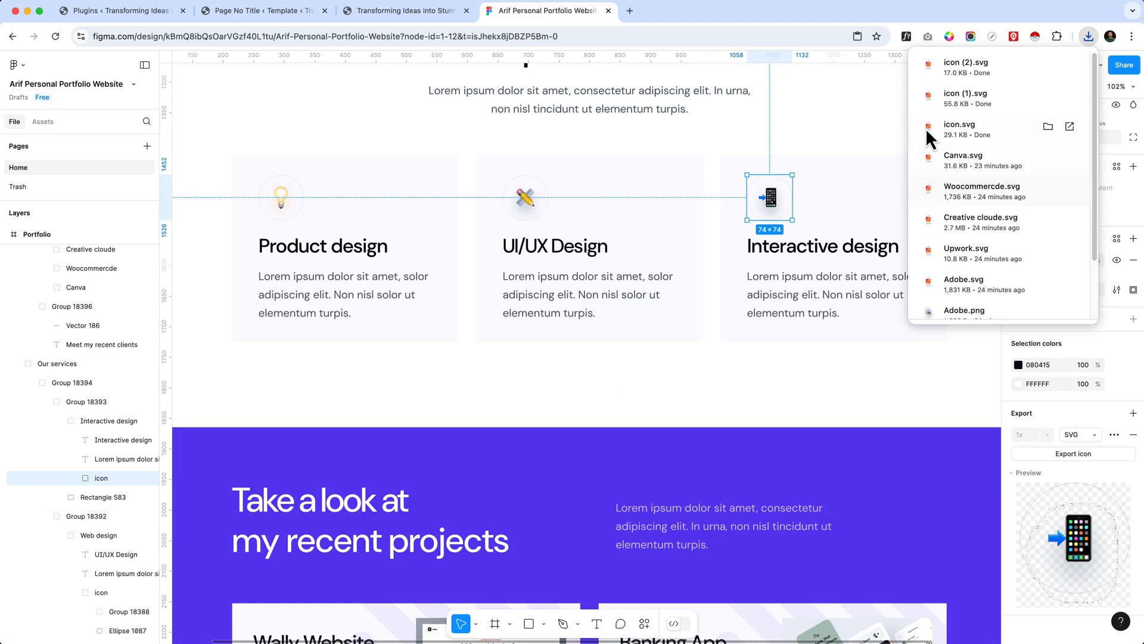
# Set the letter spacing of the "Product design" card title to 0%.
pyautogui.click(368, 392)
pyautogui.click(284, 261)
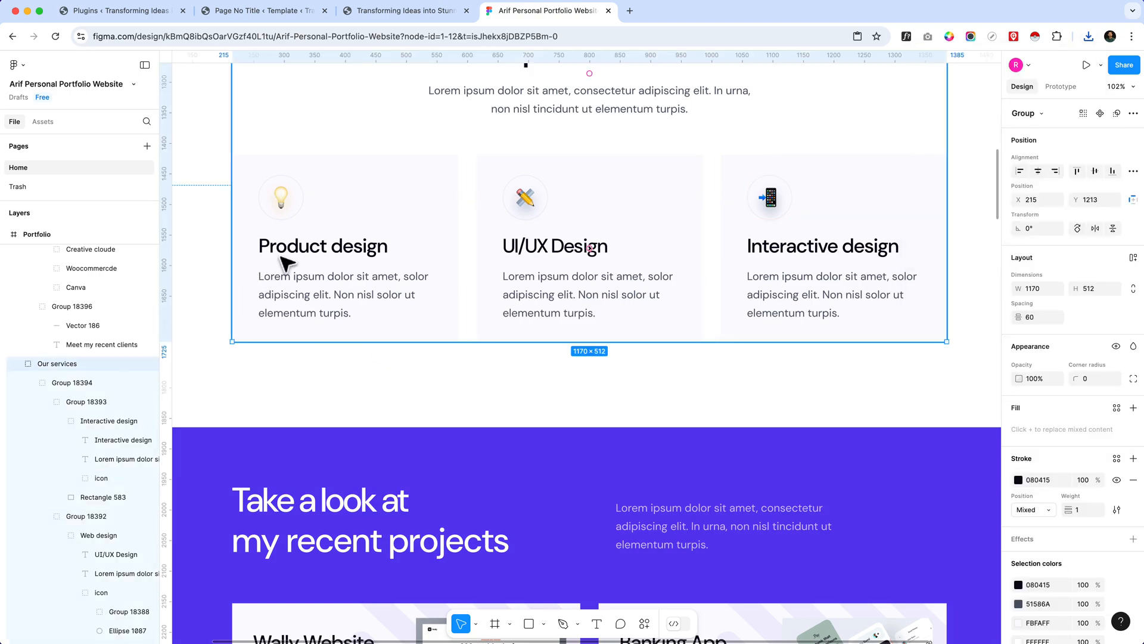
pyautogui.doubleClick(286, 258)
pyautogui.doubleClick(285, 256)
pyautogui.doubleClick(282, 255)
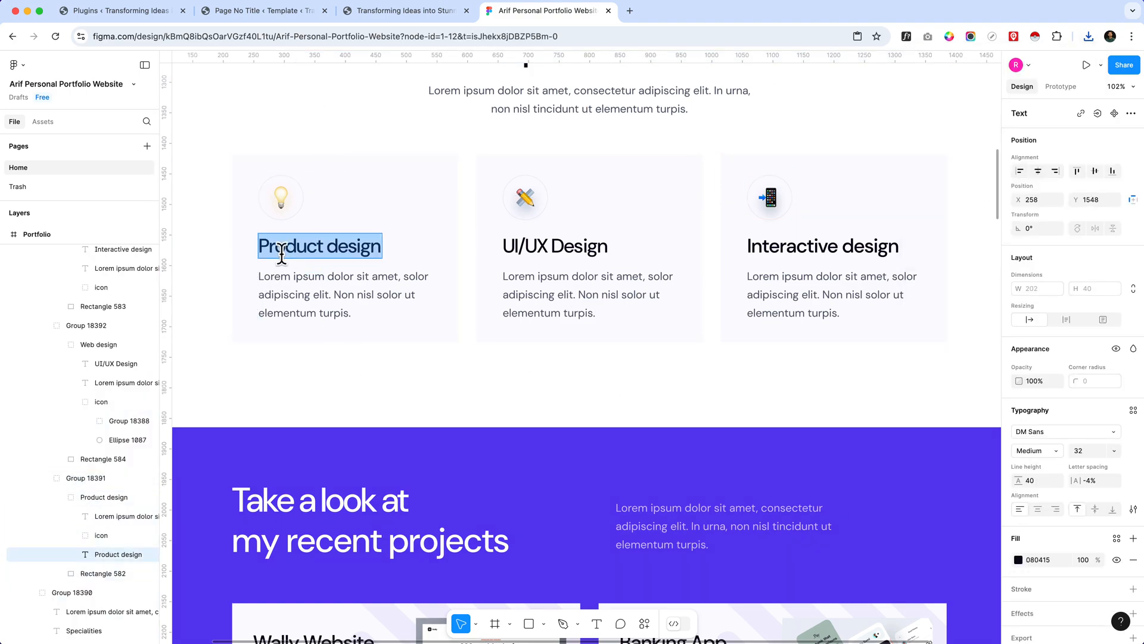
pyautogui.click(1090, 483)
pyautogui.write('0')
pyautogui.press('Return')
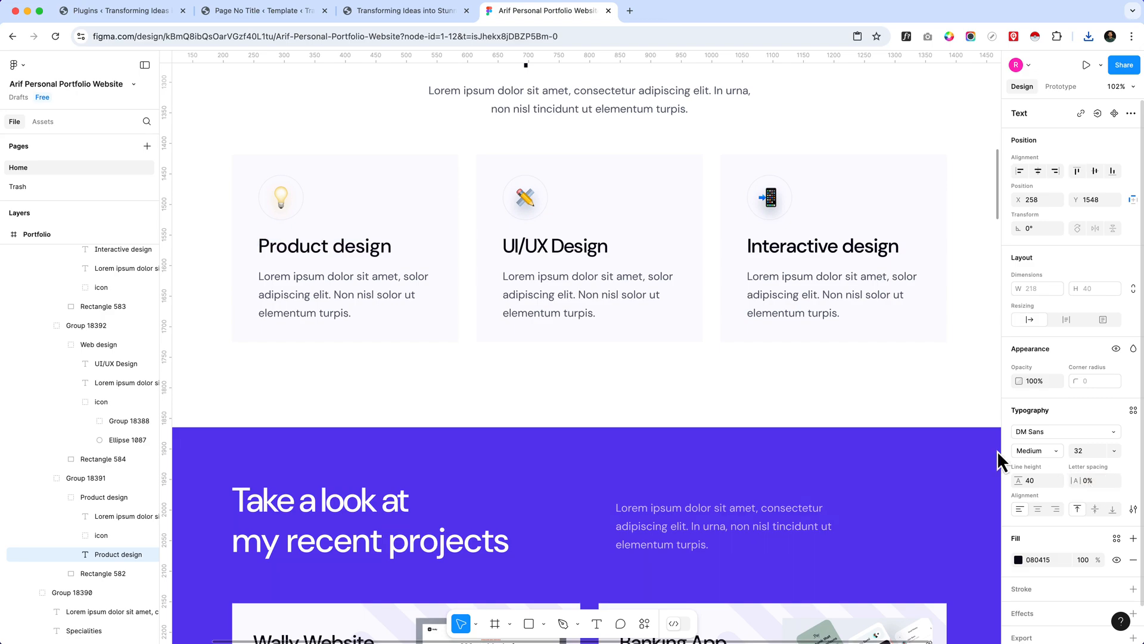
# Set the letter spacing of the "UI/UX Design" card title to 0%.
pyautogui.tripleClick(331, 252)
pyautogui.doubleClick(577, 253)
pyautogui.tripleClick(577, 252)
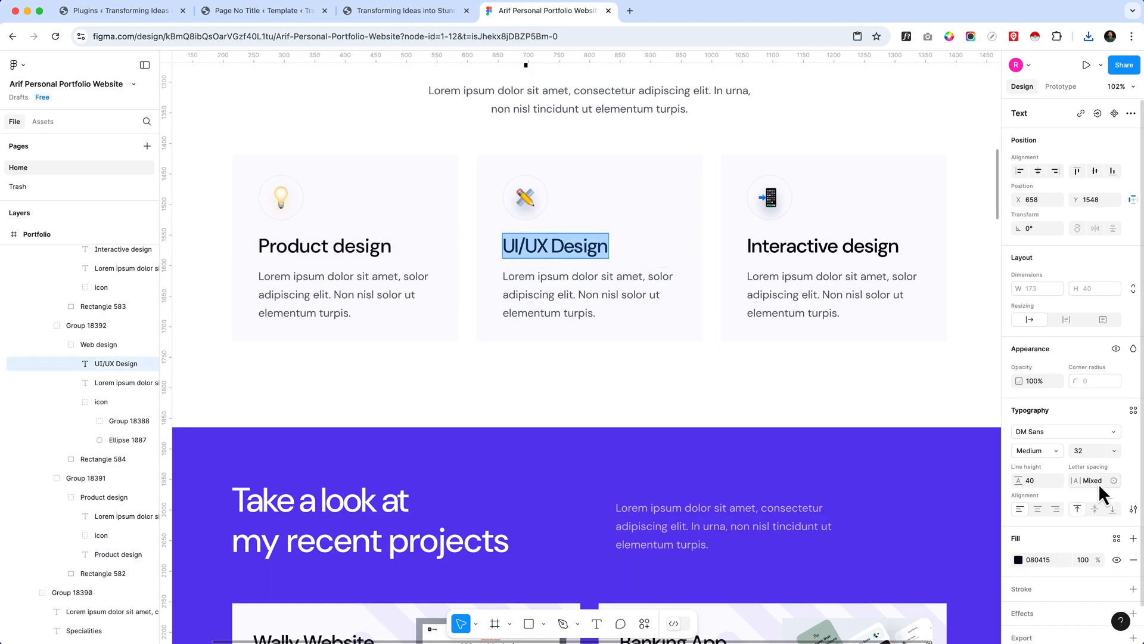
pyautogui.write('0')
pyautogui.press('Return')
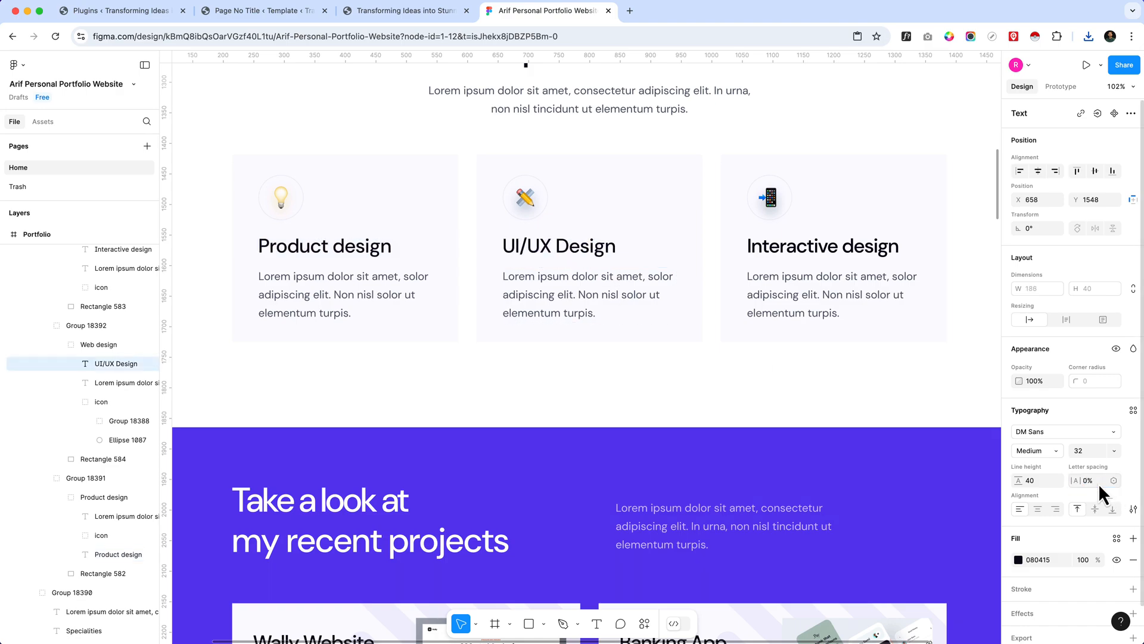
# Set the letter spacing of the "Interactive design" card title to 0%.
pyautogui.tripleClick(824, 245)
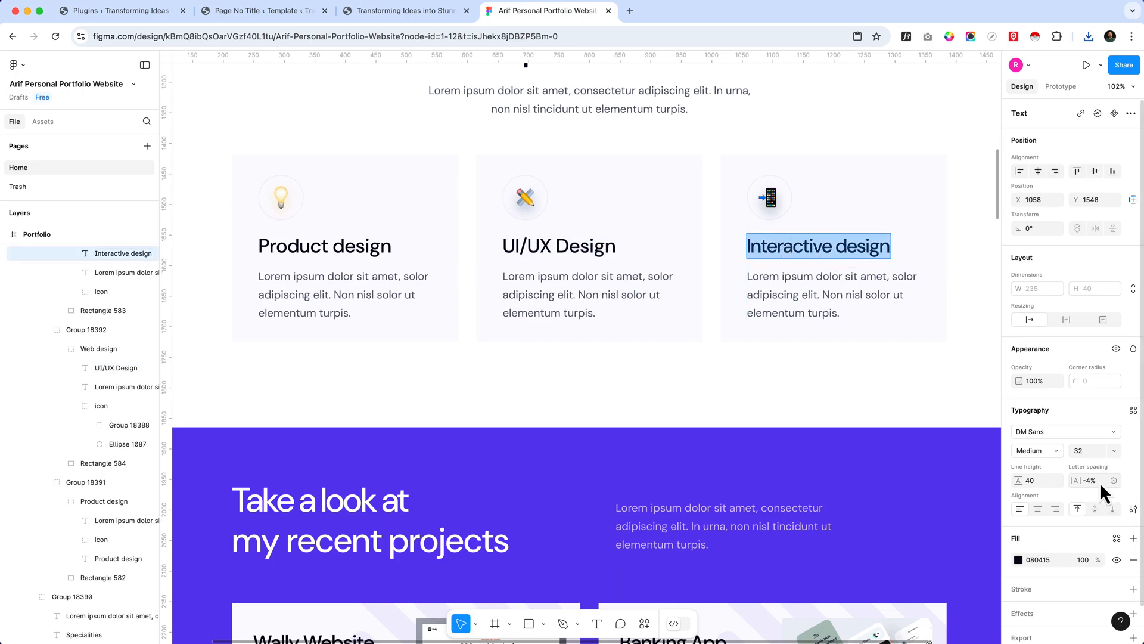
pyautogui.write('0')
pyautogui.press('Return')
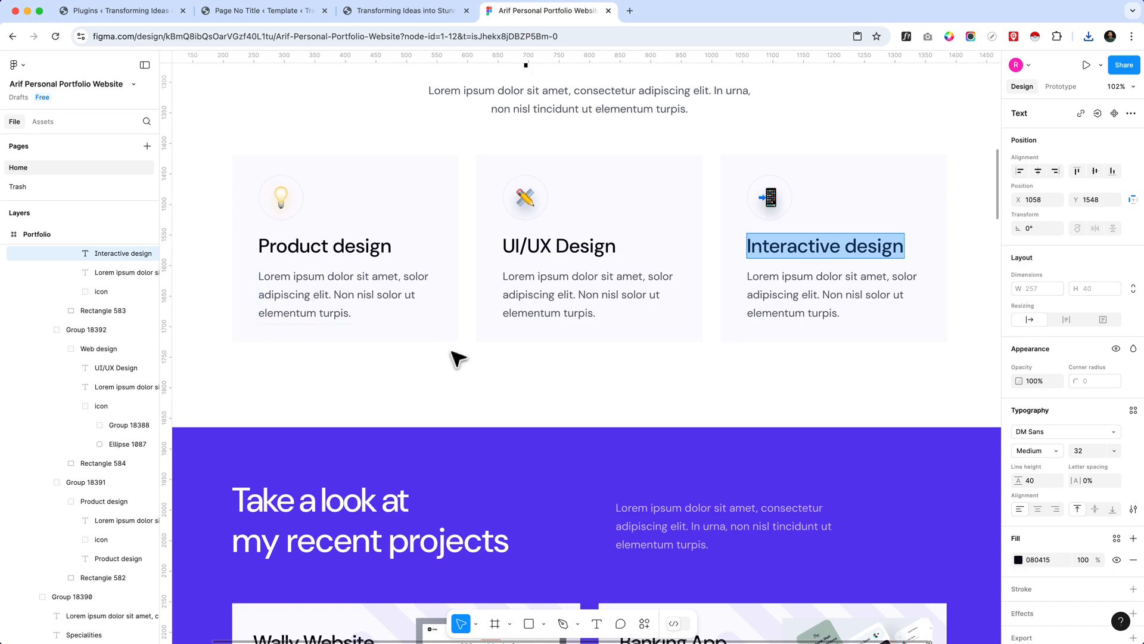
pyautogui.press('Escape')
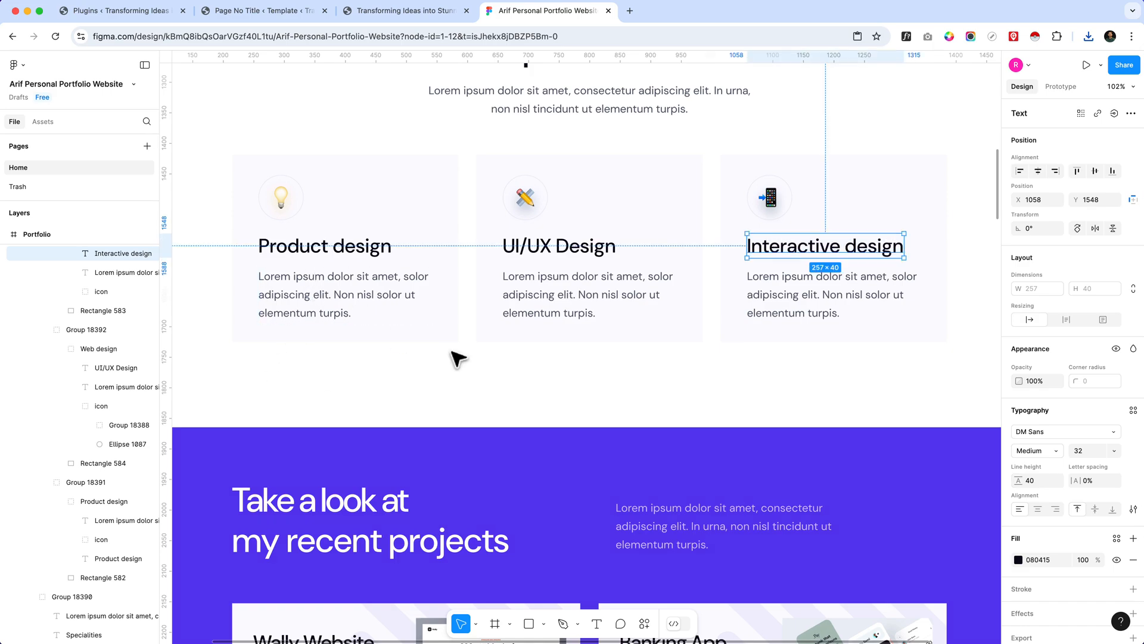
# Examine the typography settings of the "Product design" card title and the "Meet my recent clients" heading.
pyautogui.click(310, 262)
pyautogui.doubleClick(306, 257)
pyautogui.press('super+c')
pyautogui.click(305, 256)
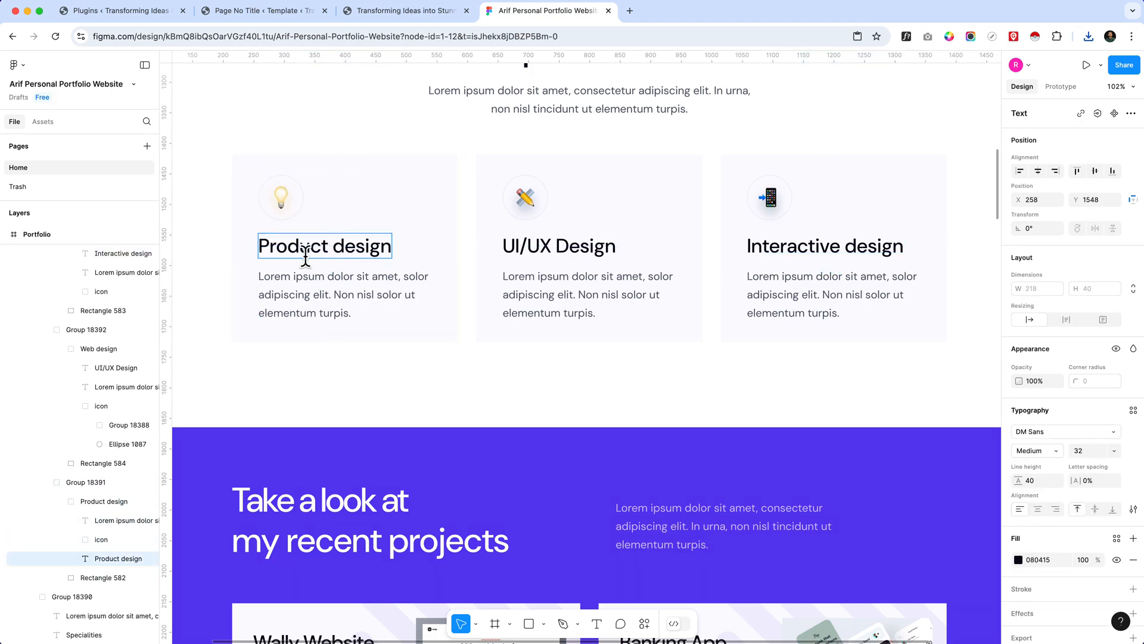
pyautogui.doubleClick(306, 257)
pyautogui.scroll(4, 608, 243)
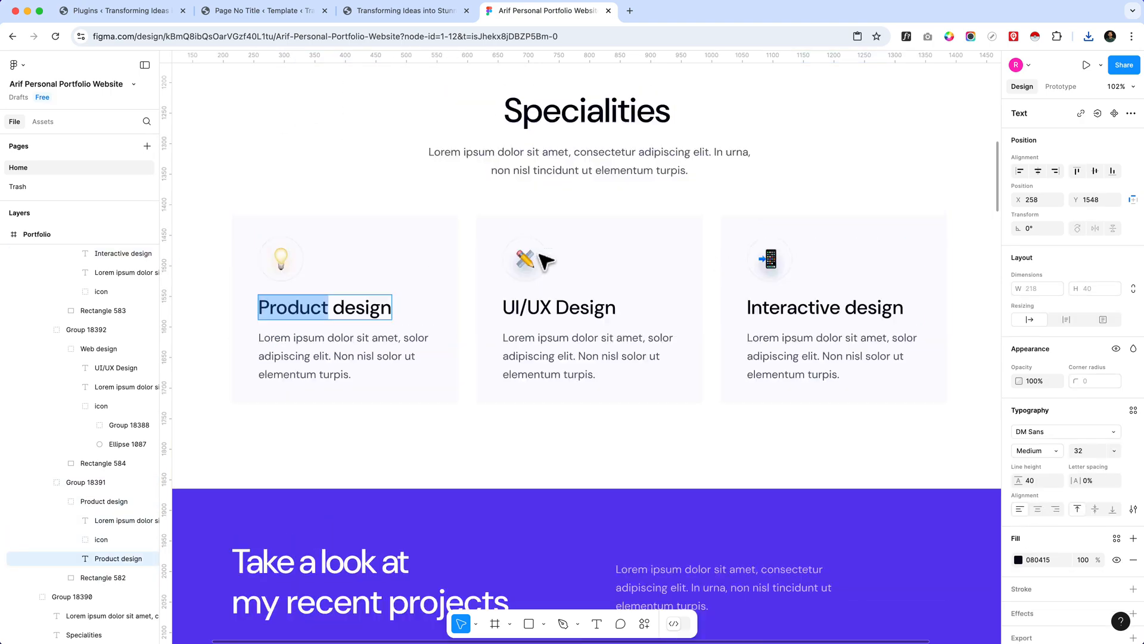
pyautogui.doubleClick(336, 133)
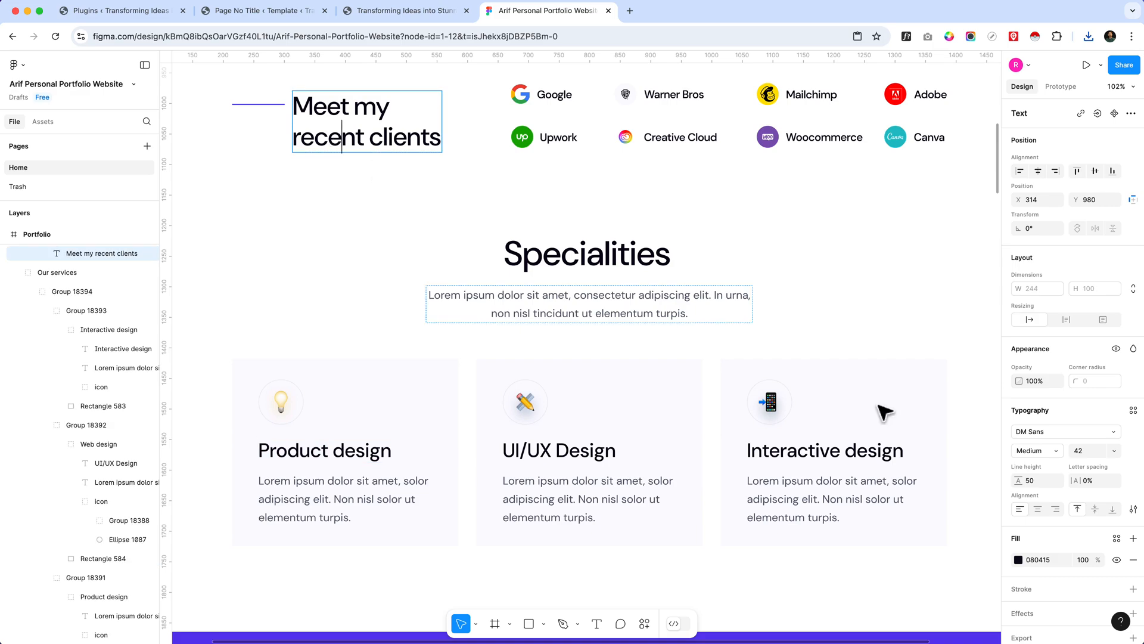
pyautogui.scroll(3, 581, 324)
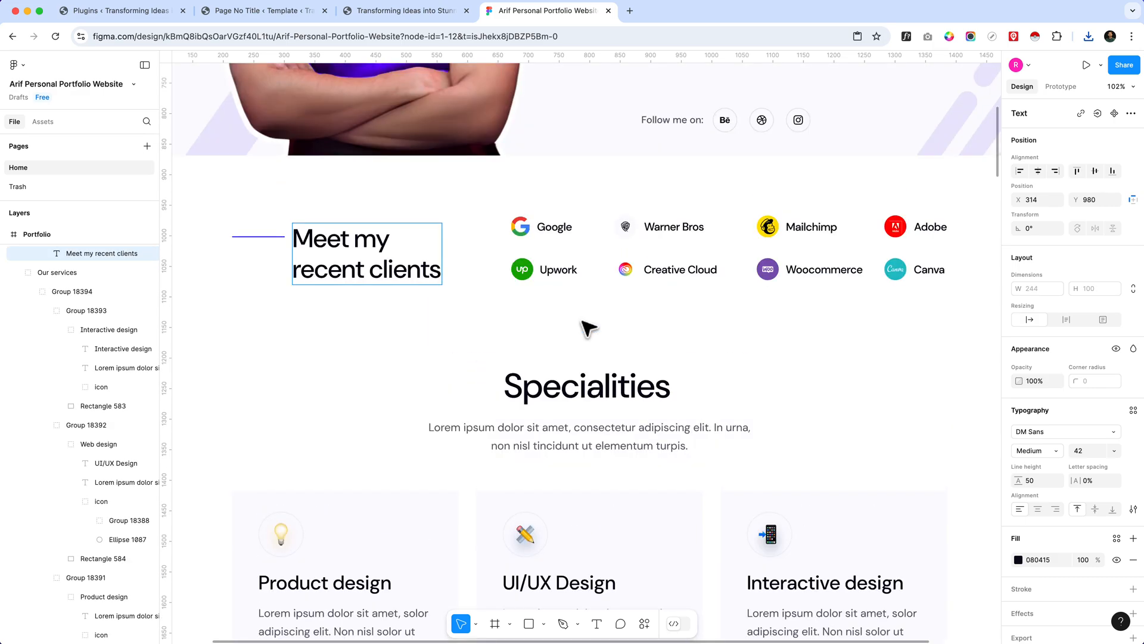
pyautogui.scroll(-3, 587, 324)
# Switch back to the WordPress site editor and set the global H4 heading size to 32 px.
pyautogui.click(286, 11)
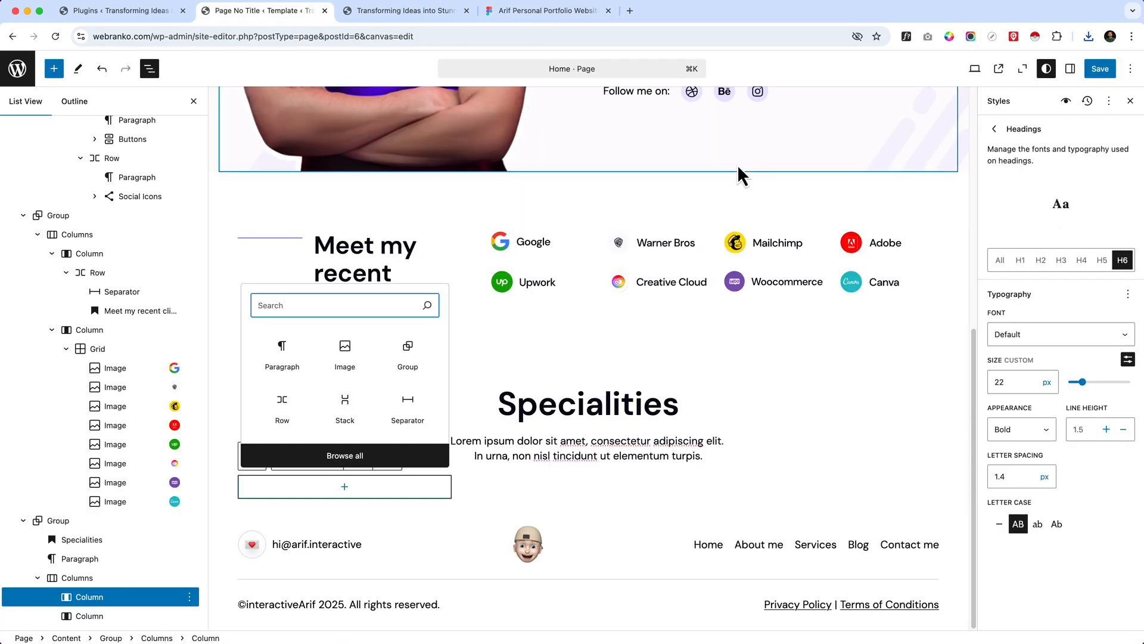
pyautogui.click(1040, 262)
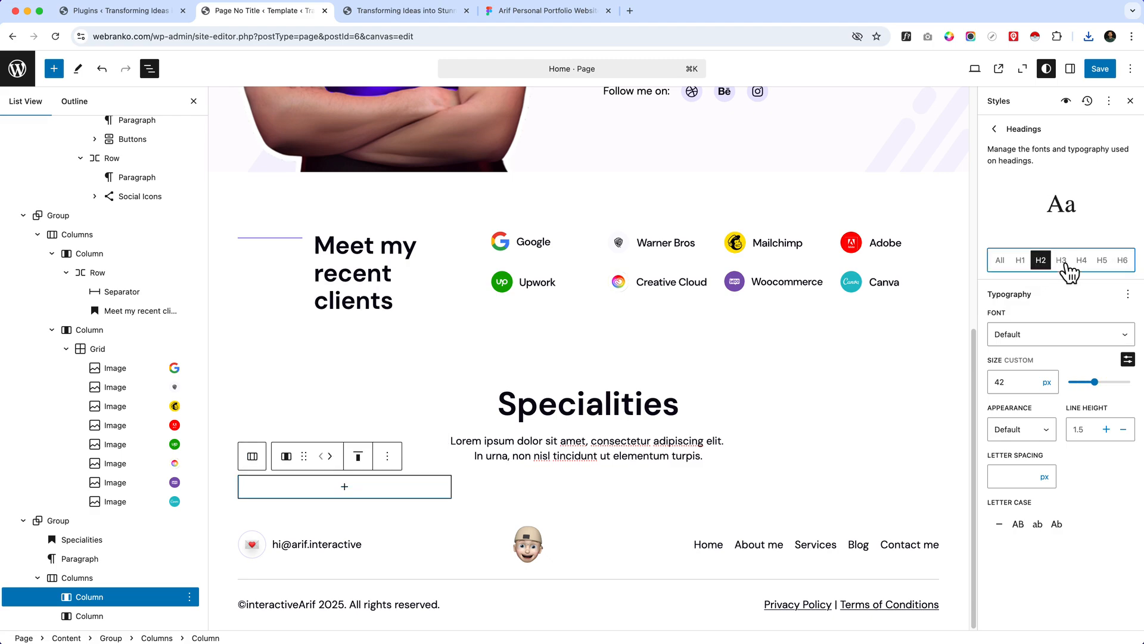
pyautogui.click(1082, 262)
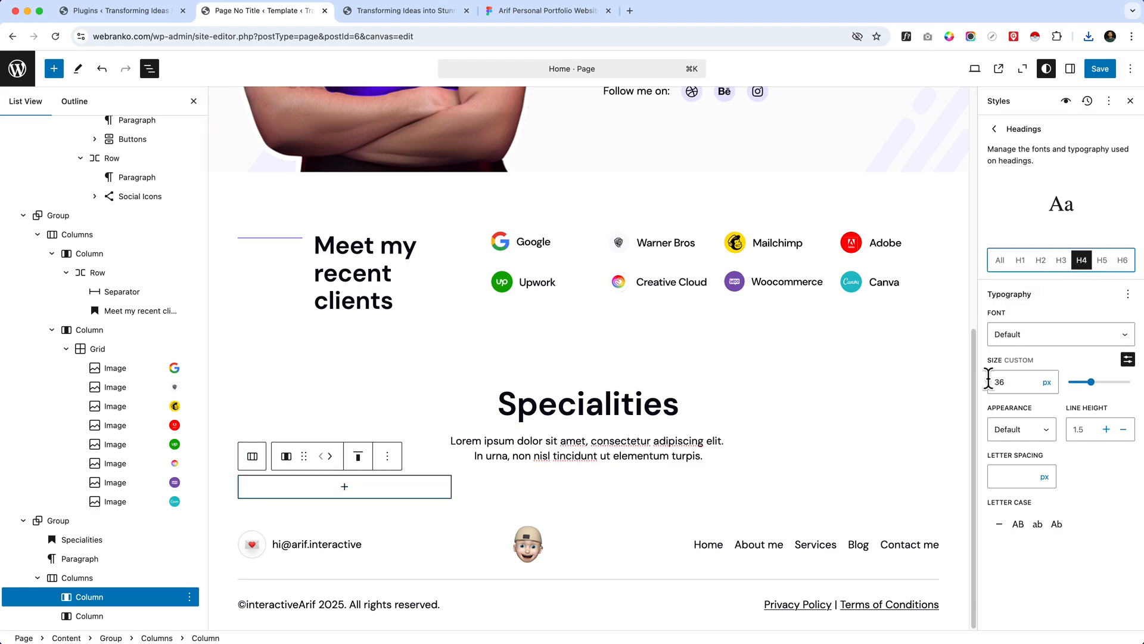
pyautogui.click(998, 384)
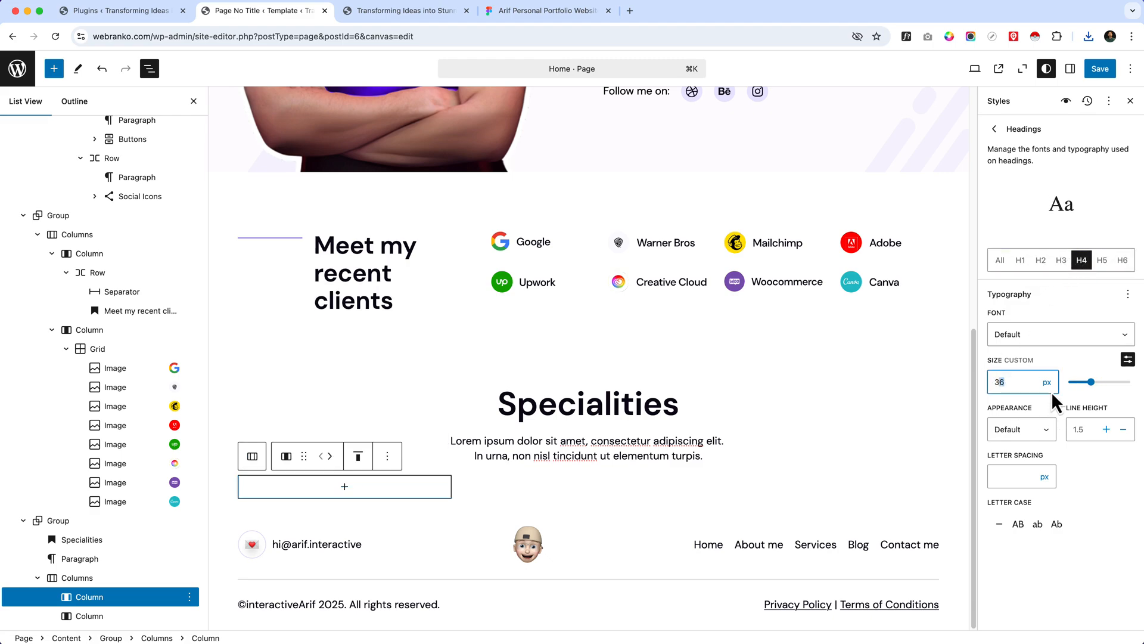
pyautogui.press('BackSpace')
pyautogui.write('2')
pyautogui.click(1098, 264)
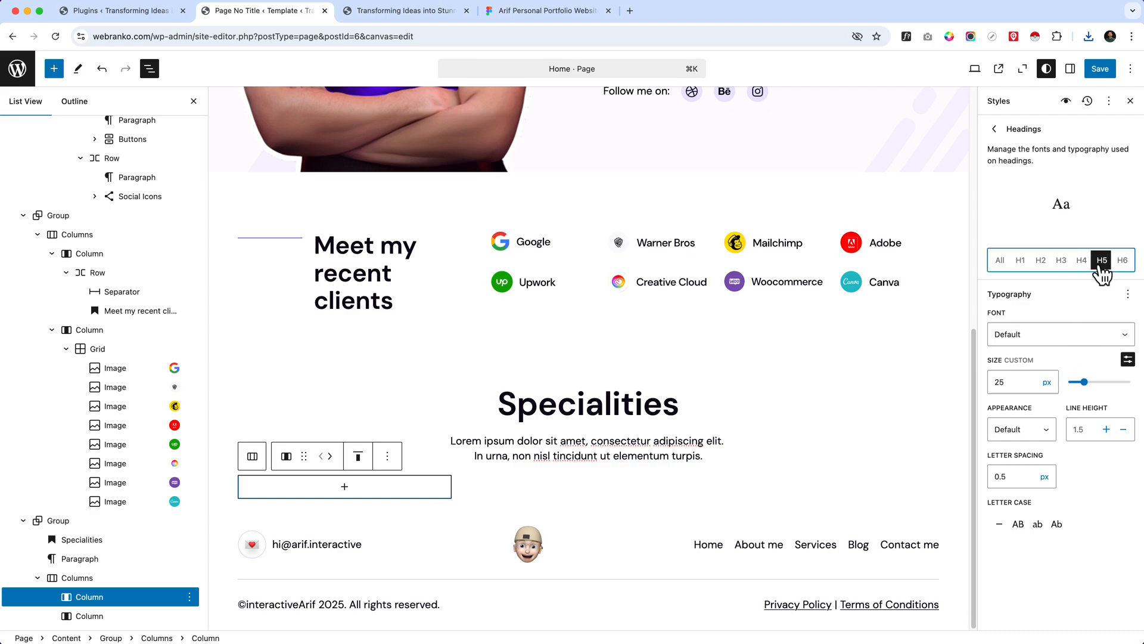
pyautogui.click(1081, 263)
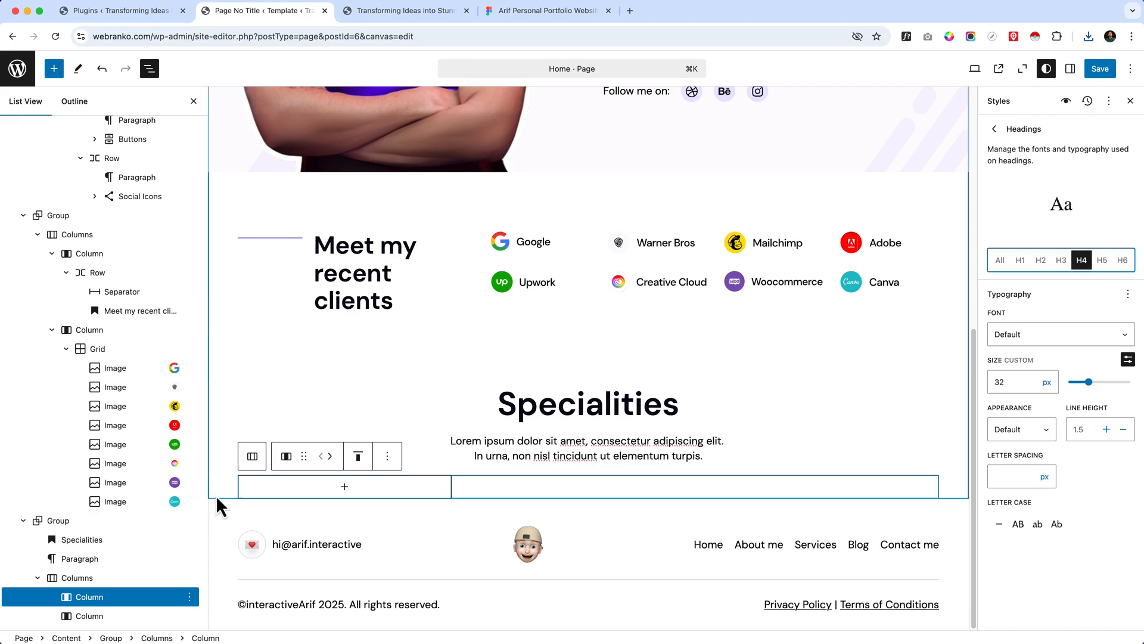
# Add a level 4 heading reading "Product design" in the first empty column beneath the Specialities paragraph.
pyautogui.click(341, 493)
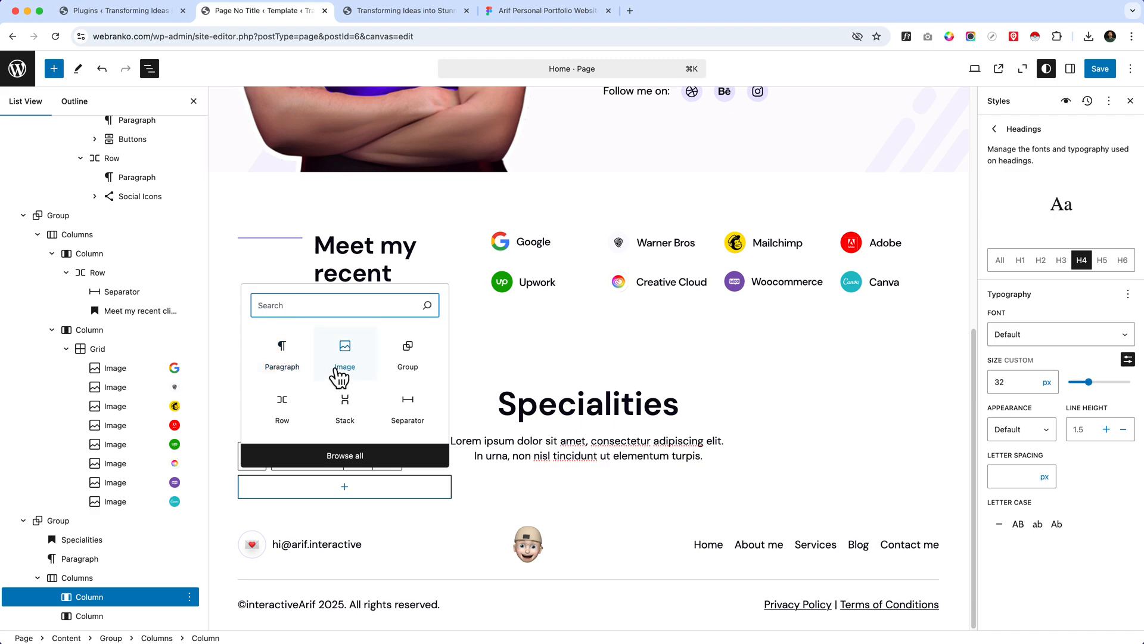
pyautogui.write('hea')
pyautogui.press('Tab')
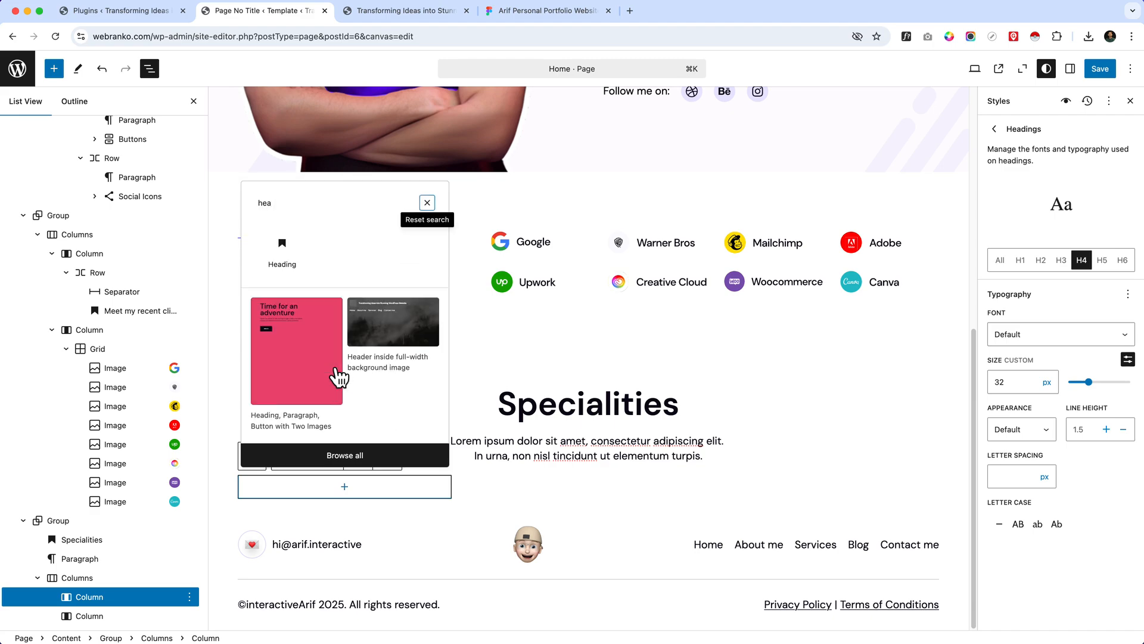
pyautogui.press('Tab')
pyautogui.press('Return')
pyautogui.press('super+v')
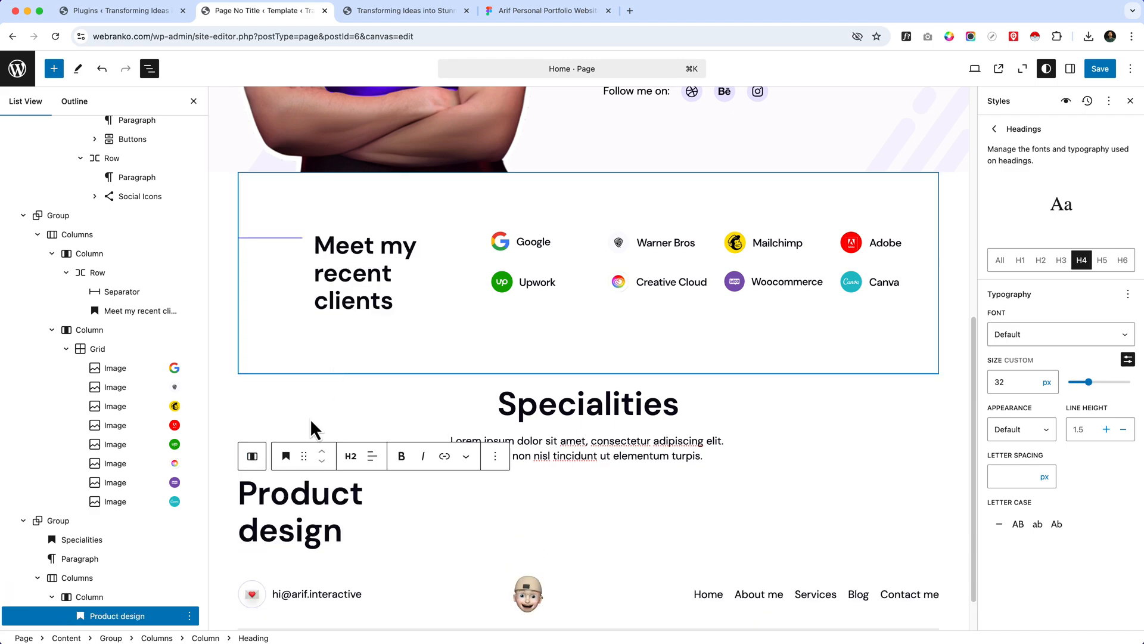
pyautogui.click(352, 456)
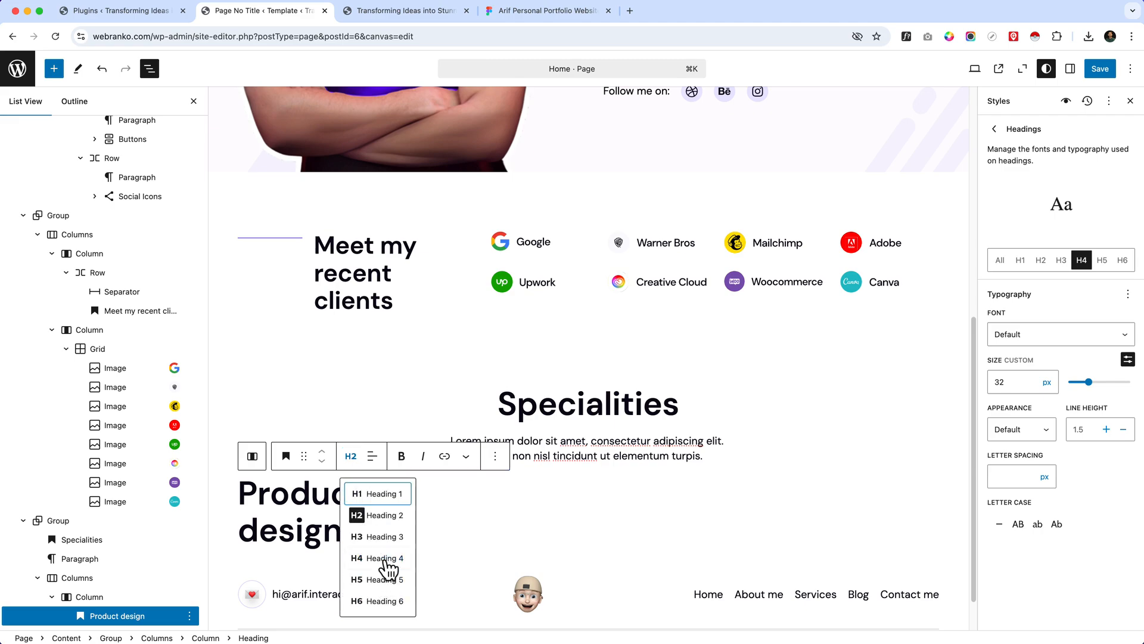
pyautogui.click(388, 560)
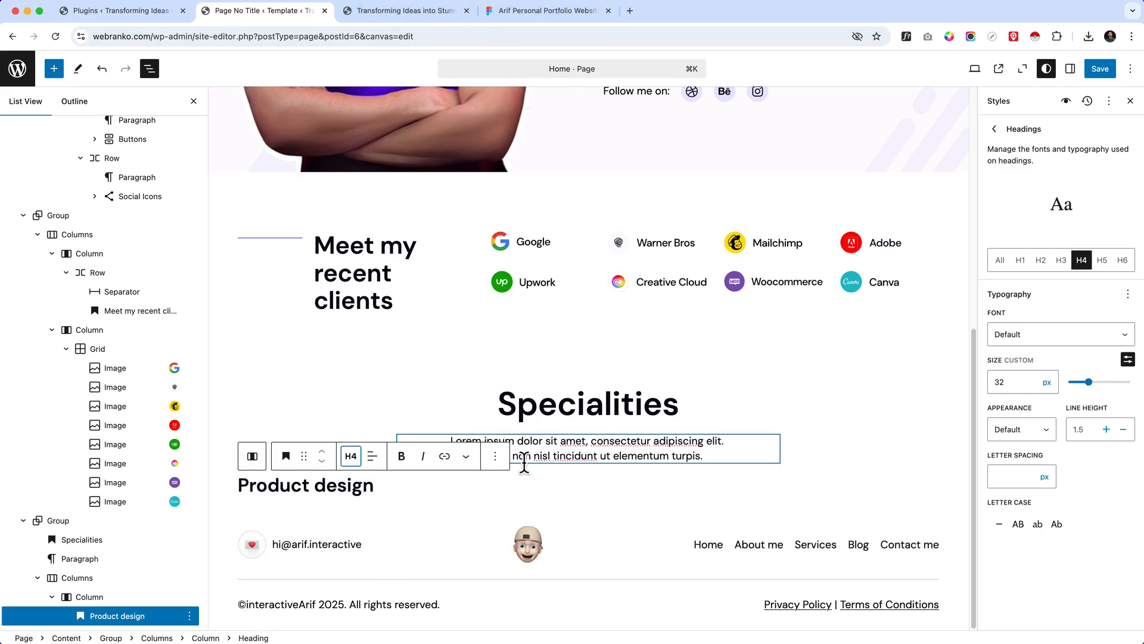
# Insert an image block above the "Product design" heading and upload icon.svg from Downloads into it.
pyautogui.press('alt+super+t')
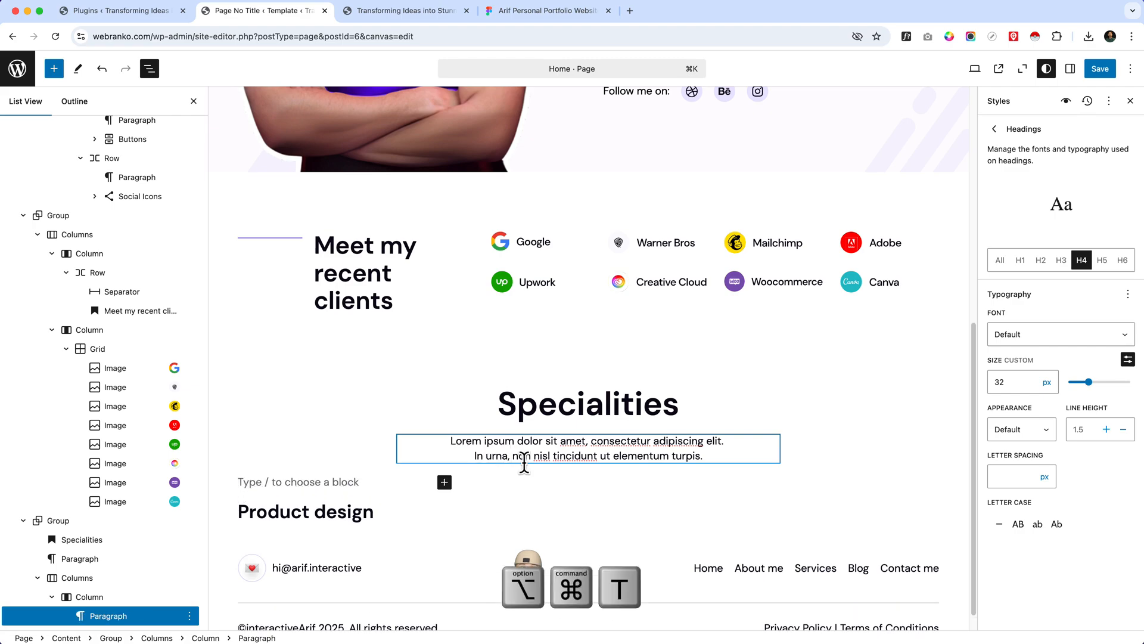
pyautogui.write('/image')
pyautogui.press('Return')
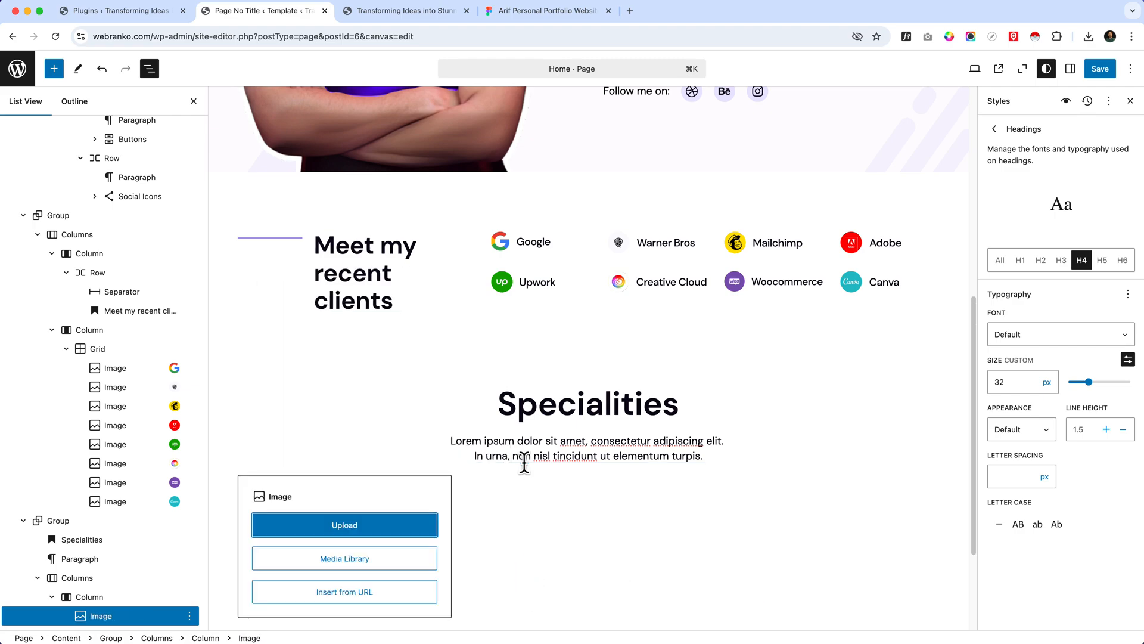
pyautogui.press('Return')
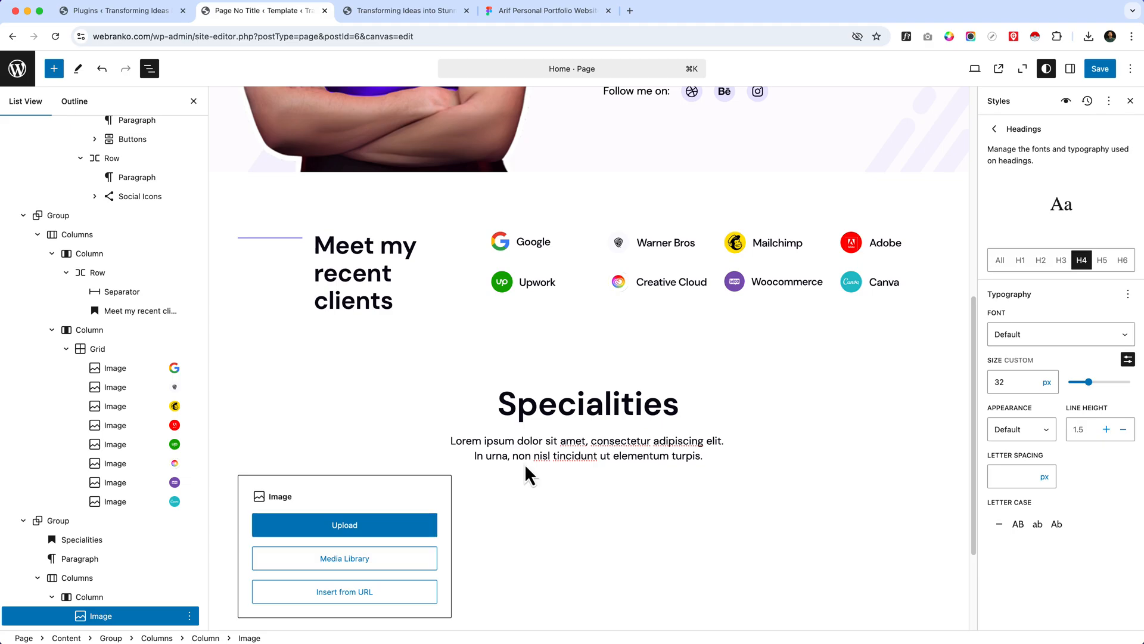
pyautogui.moveTo(552, 215); pyautogui.dragTo(535, 174)
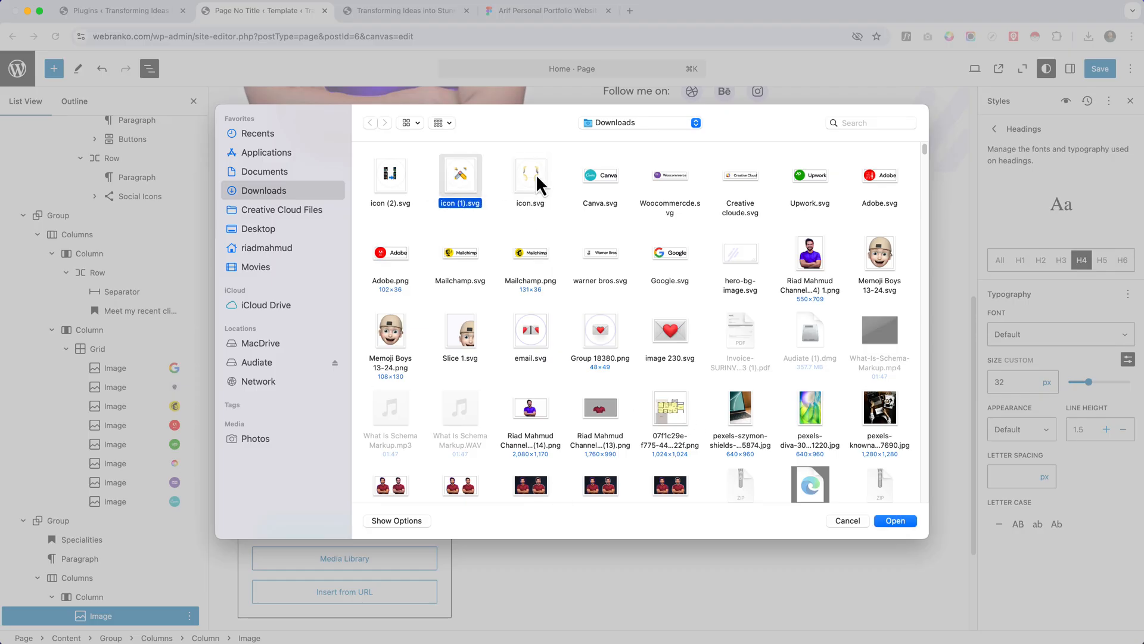
pyautogui.click(912, 523)
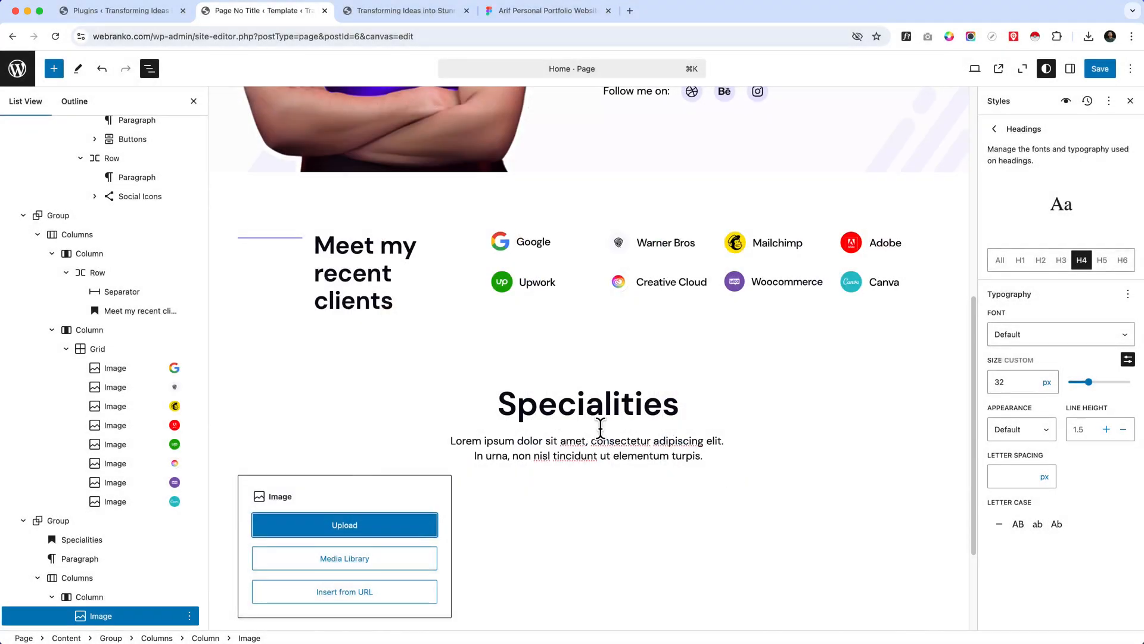
# Switch to the Figma design and copy the description text of the "Product design" card.
pyautogui.click(527, 15)
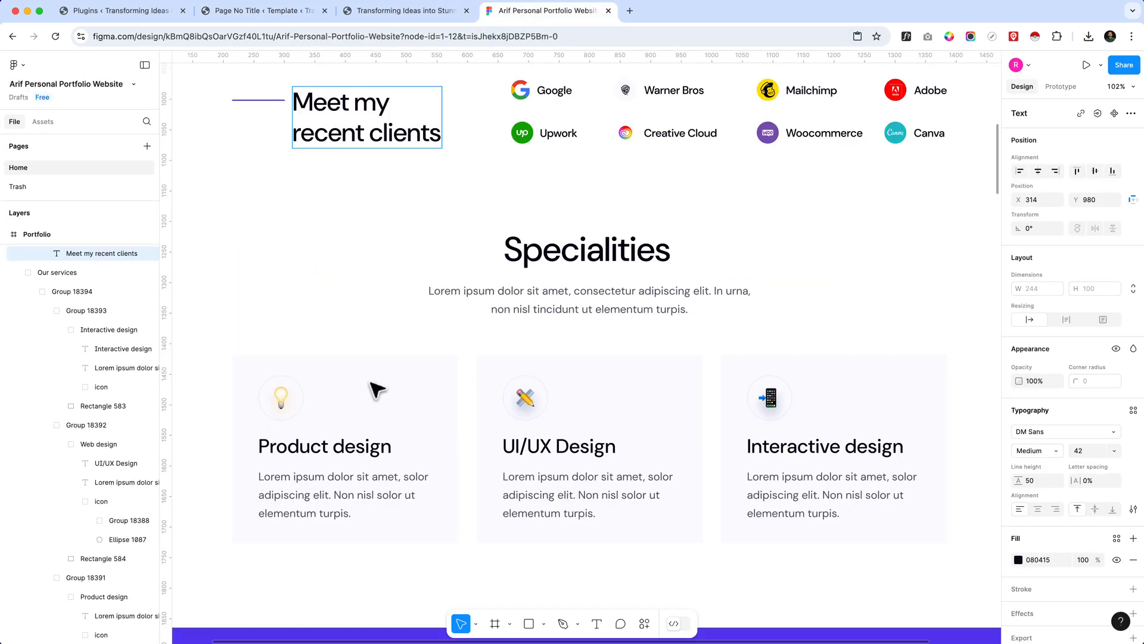
pyautogui.press('Escape')
pyautogui.click(314, 507)
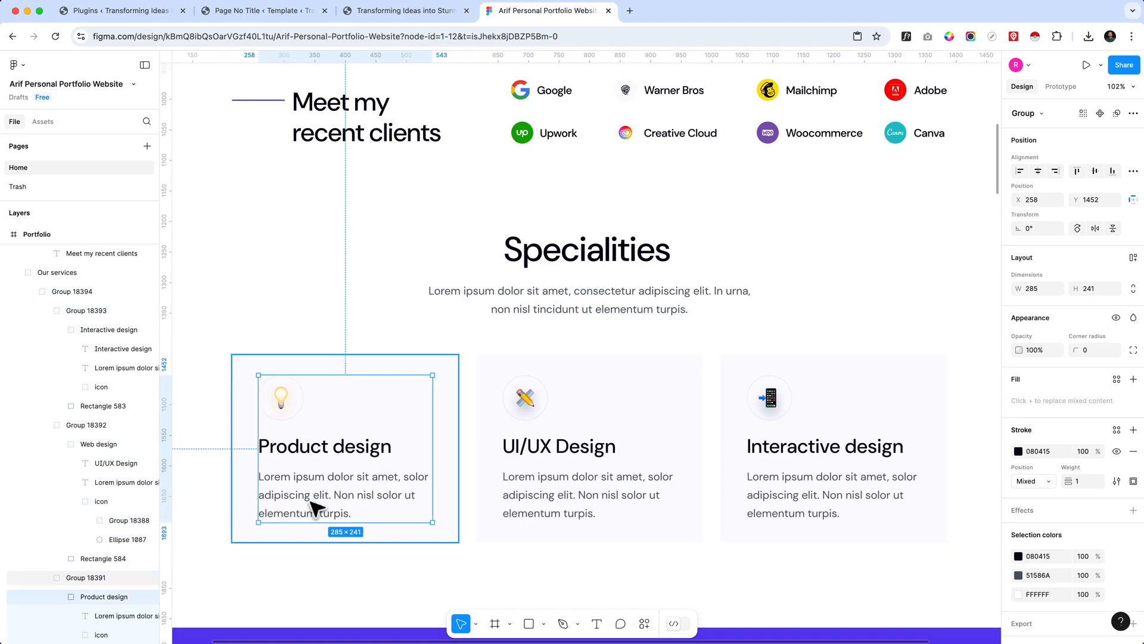
pyautogui.doubleClick(310, 501)
pyautogui.press('super+c')
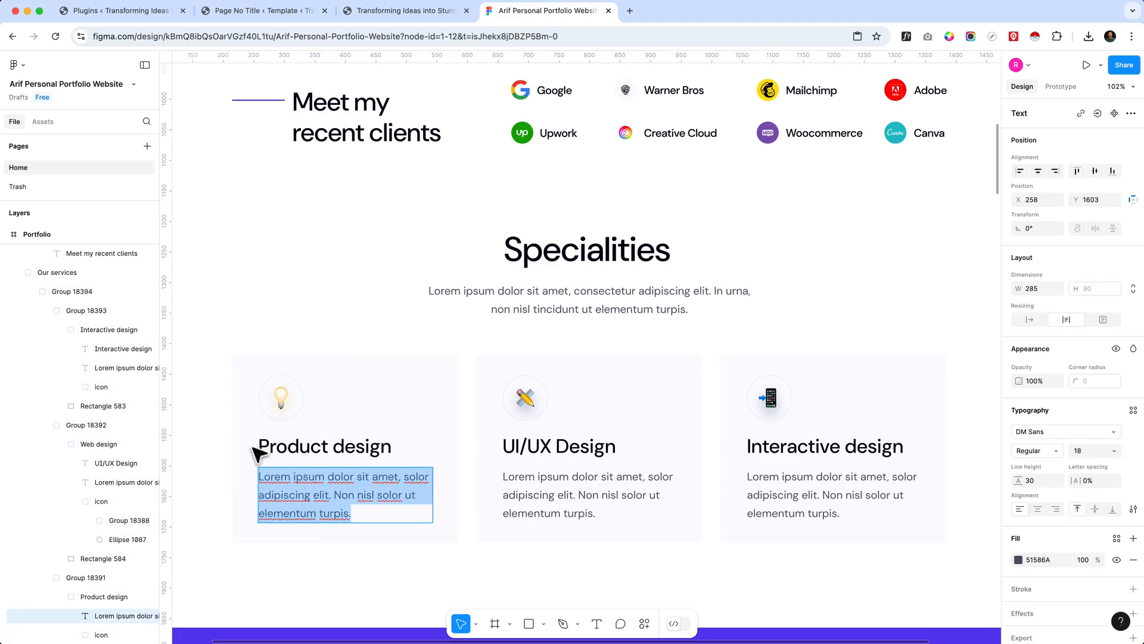
pyautogui.press('Escape')
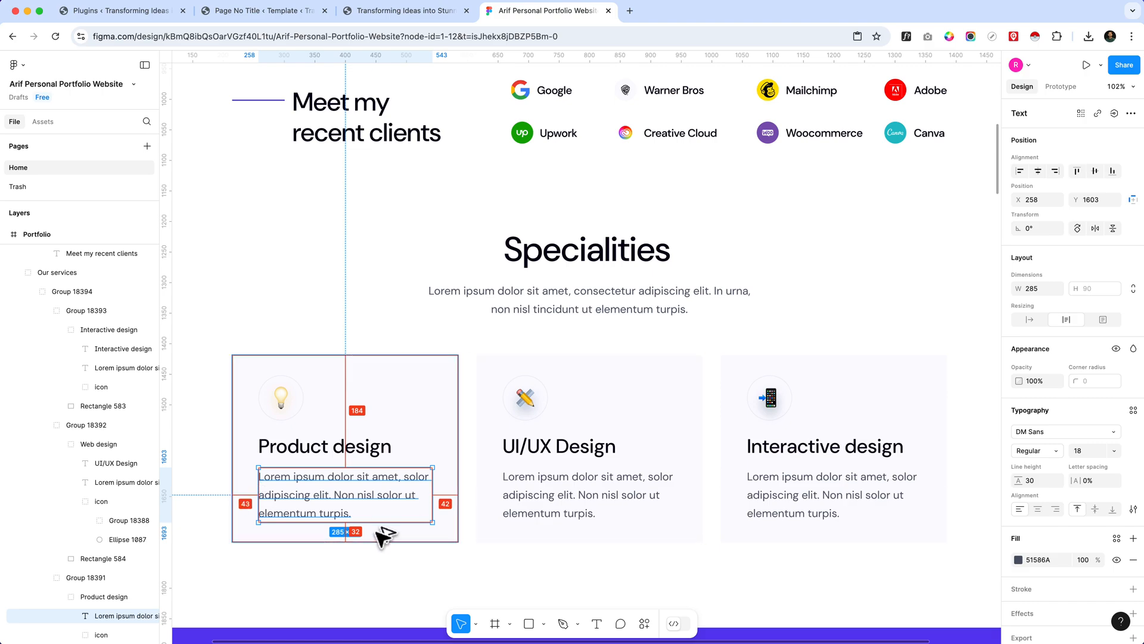
# Return to the WordPress site editor and paste the description as a paragraph below the "Product design" heading.
pyautogui.click(256, 12)
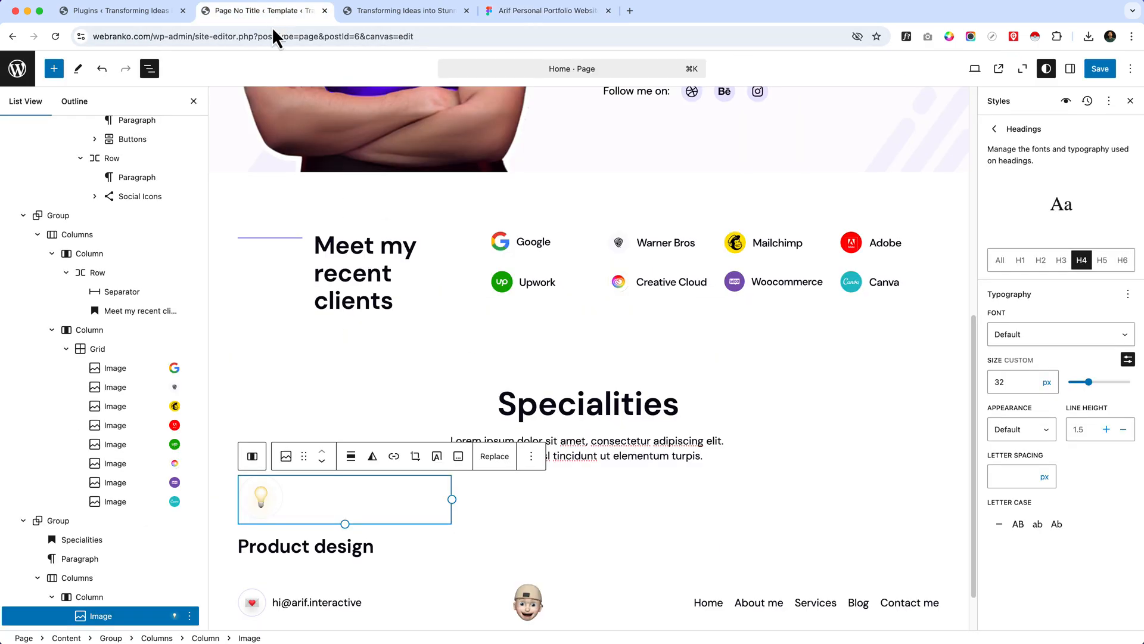
pyautogui.click(378, 546)
pyautogui.press('Return')
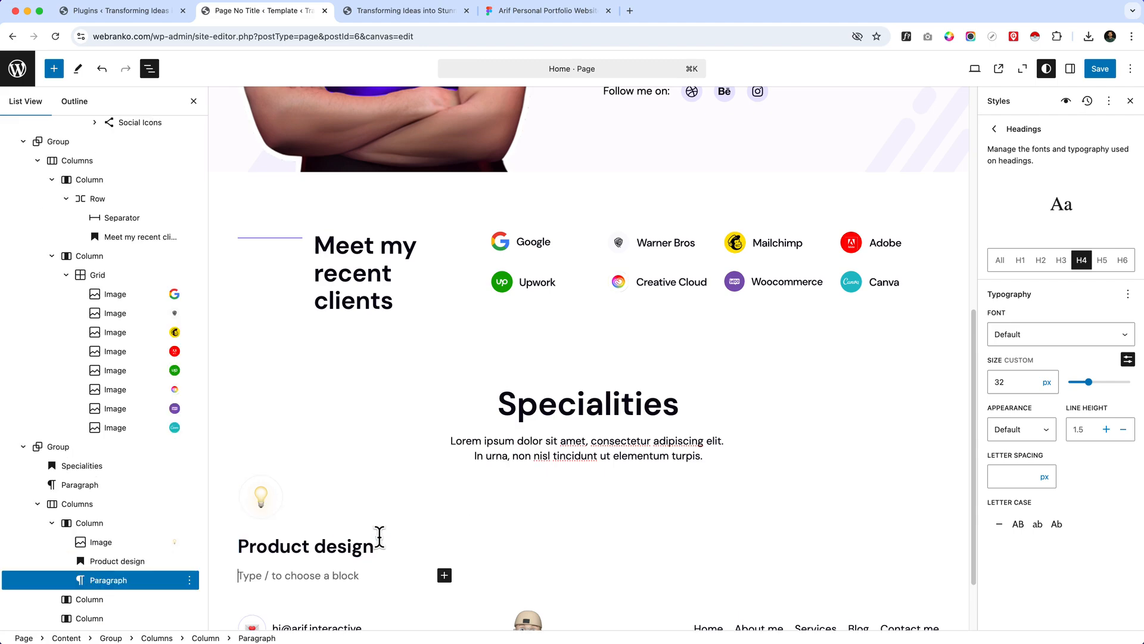
pyautogui.press('super+v')
# Combine the icon image, "Product design" heading and description paragraph into one Group block.
pyautogui.scroll(-1, 383, 546)
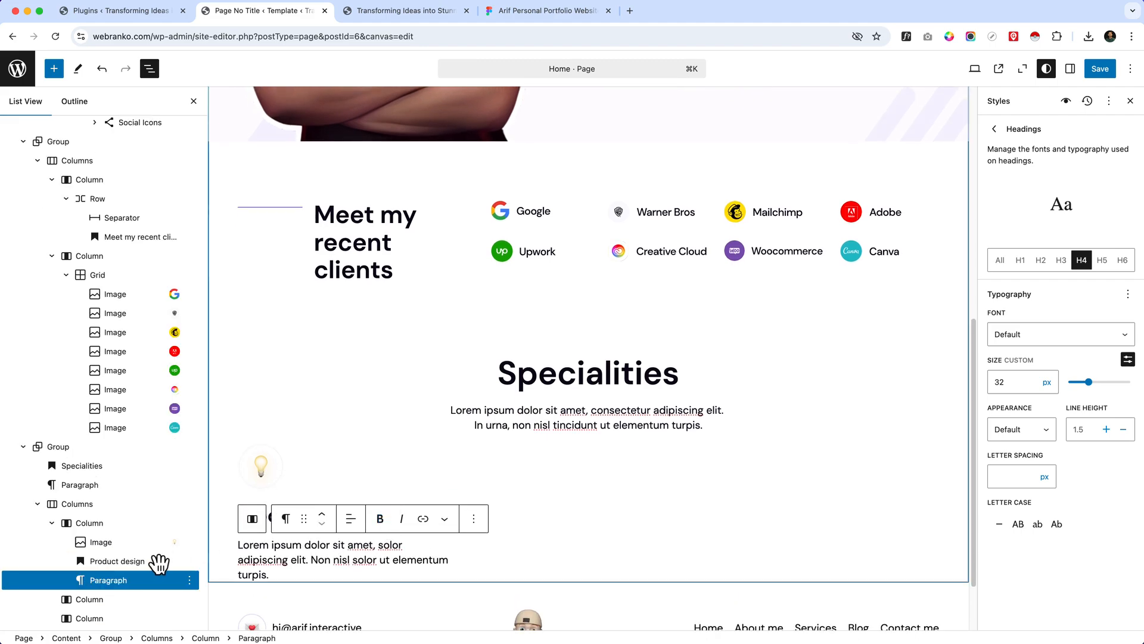
pyautogui.keyDown('shift'); pyautogui.click(113, 558); pyautogui.keyUp('shift')
pyautogui.keyDown('shift'); pyautogui.click(114, 542); pyautogui.keyUp('shift')
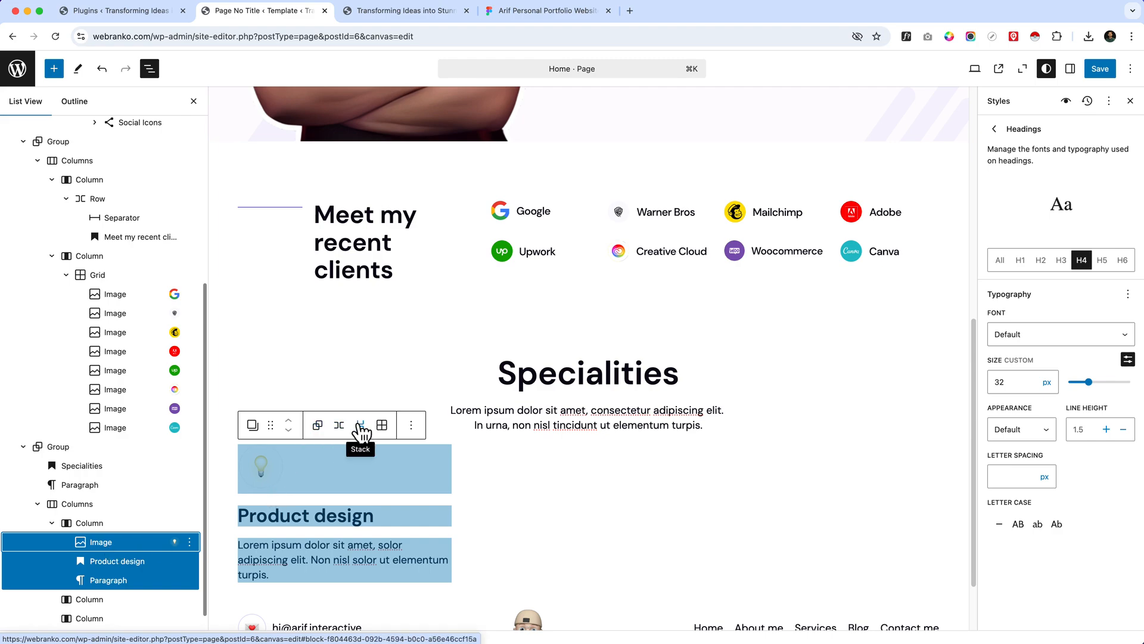
pyautogui.click(317, 429)
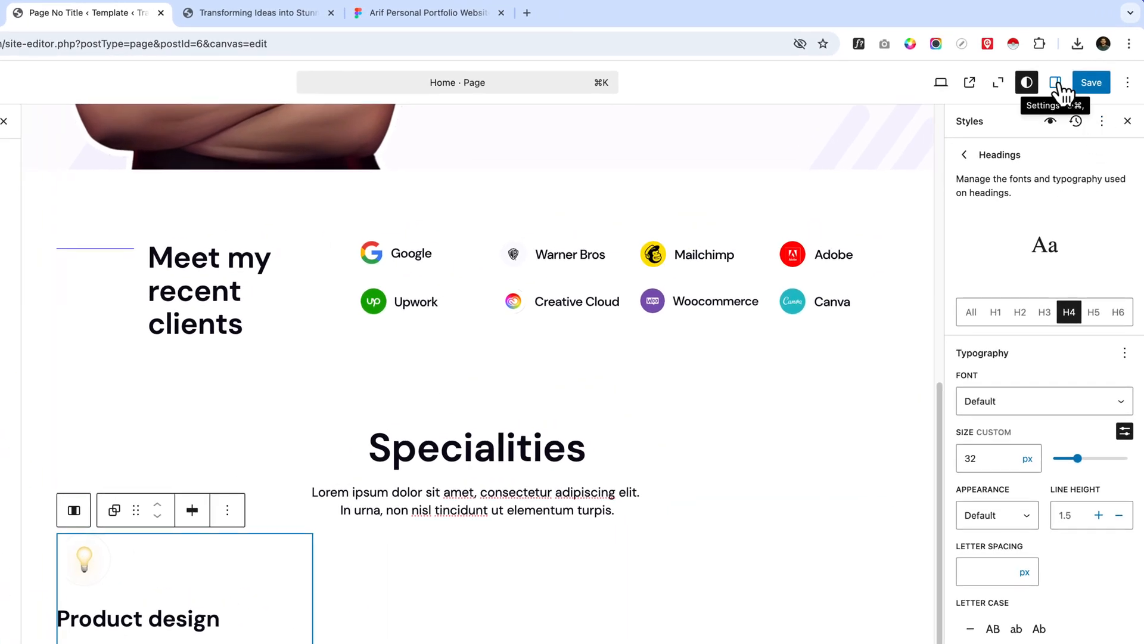
# Give the "Product design" card group the Accent 2 (#FBFAFF) background color.
pyautogui.click(1056, 84)
pyautogui.click(1111, 250)
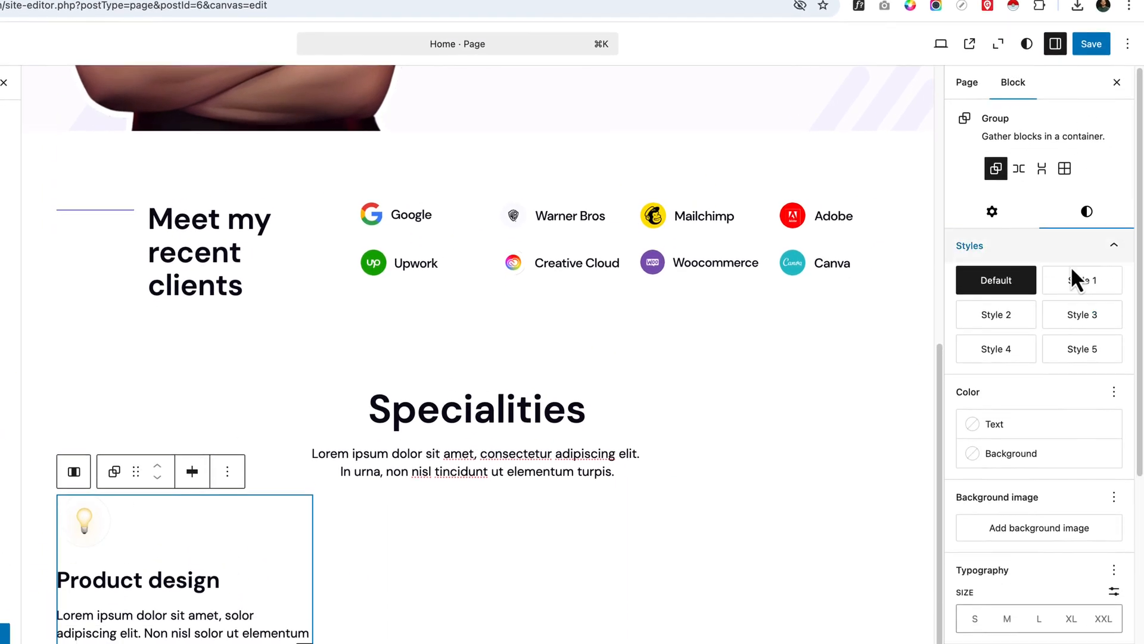
pyautogui.click(1023, 374)
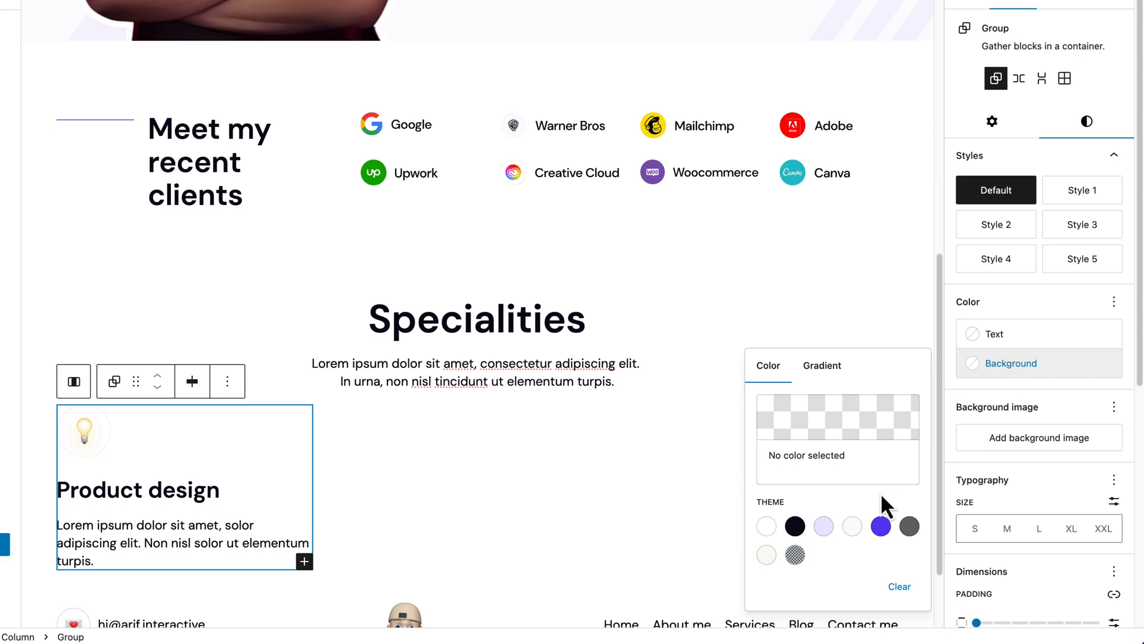
pyautogui.click(852, 526)
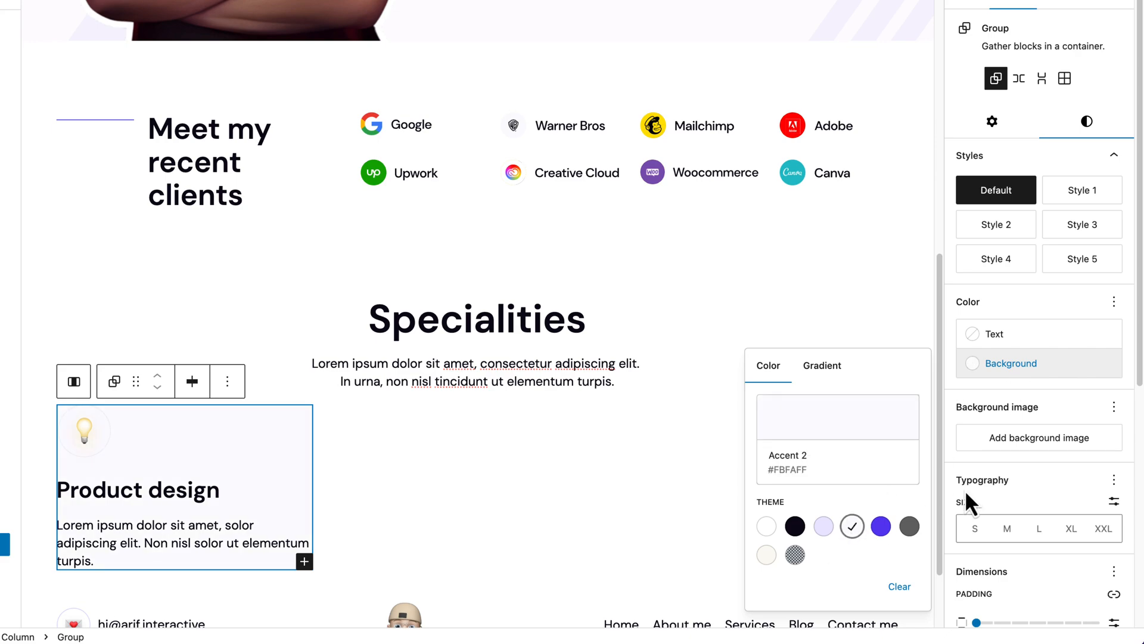
# Set the card group's padding to 35 px vertically and 40 px horizontally.
pyautogui.scroll(-5, 1079, 584)
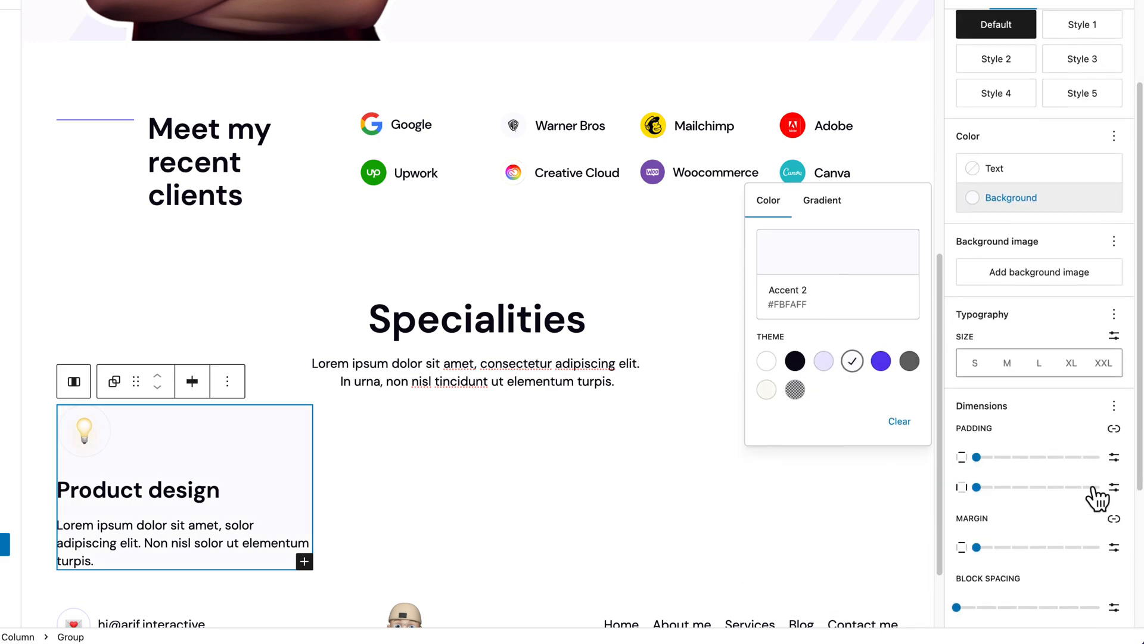
pyautogui.click(1114, 457)
pyautogui.click(997, 460)
pyautogui.write('35')
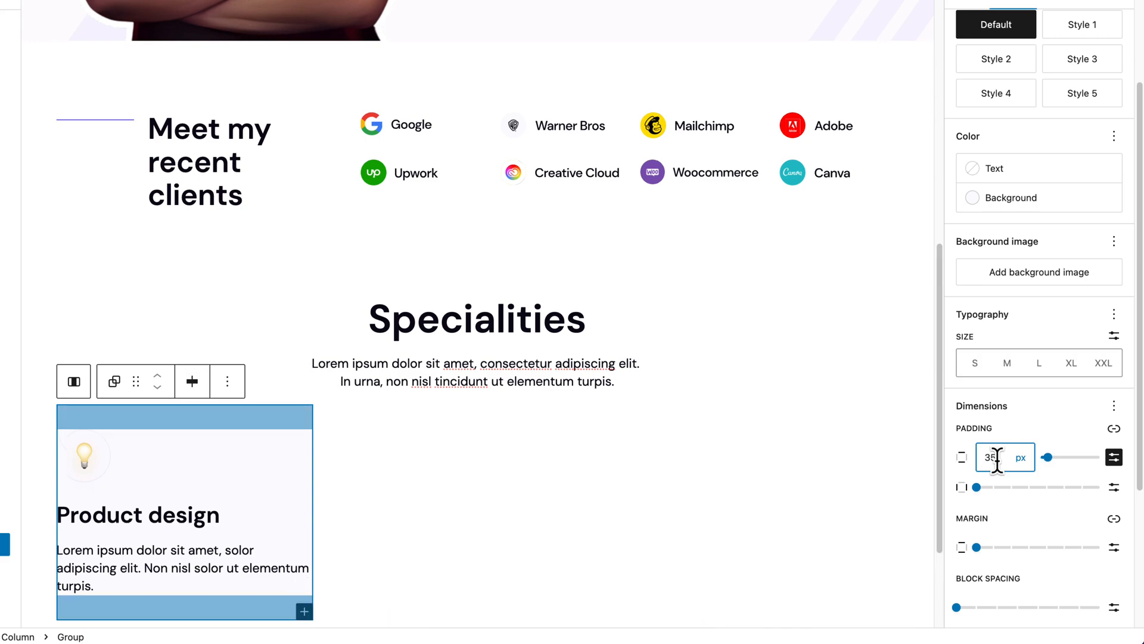
pyautogui.click(1114, 487)
pyautogui.click(991, 487)
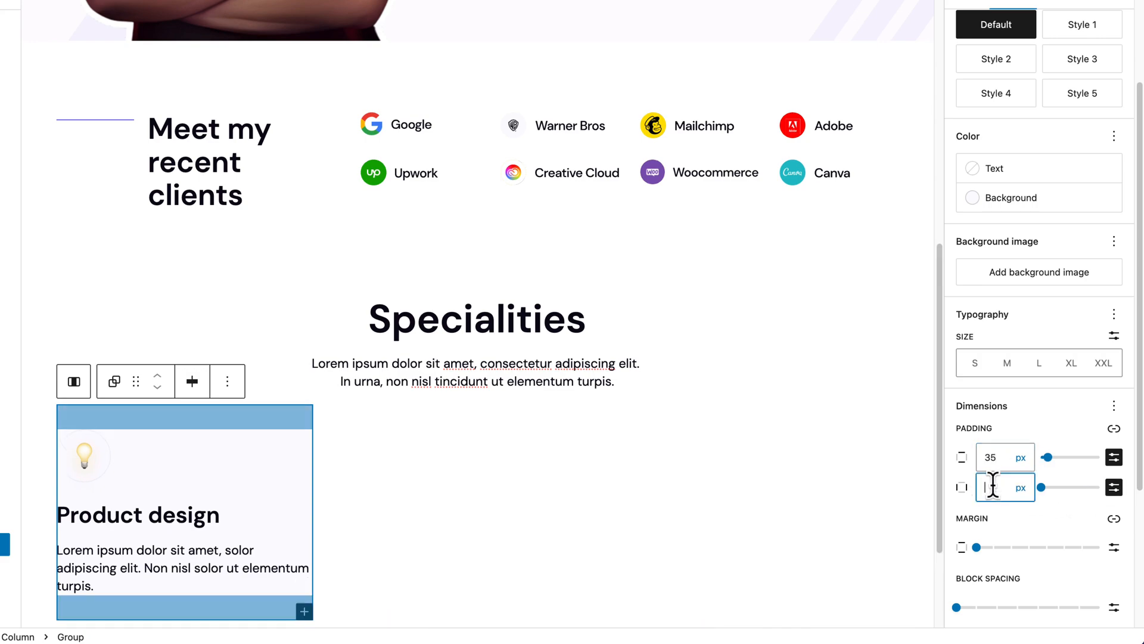
pyautogui.write('40')
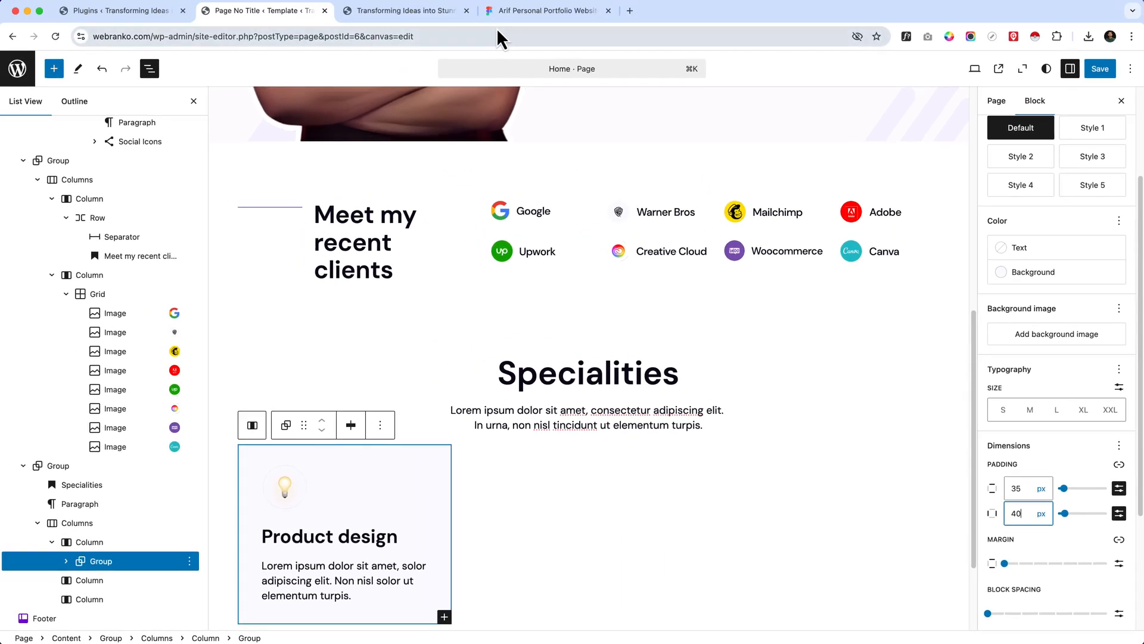
# Check the inner spacing of the "Product design" card in the Figma design and return to the WordPress site editor.
pyautogui.click(502, 12)
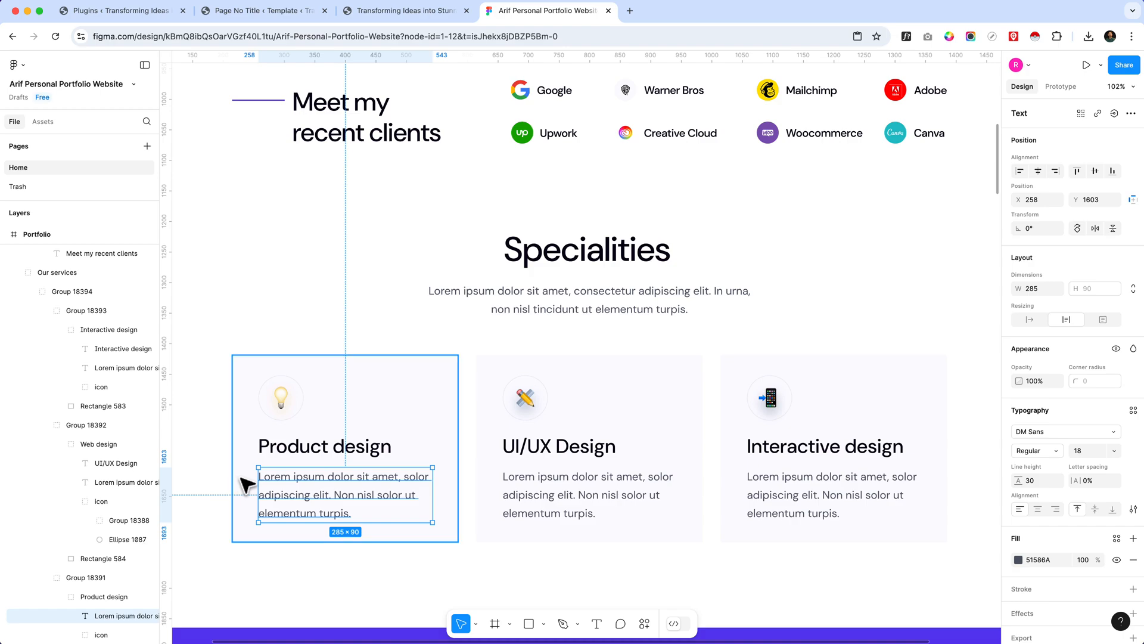
pyautogui.press('alt')
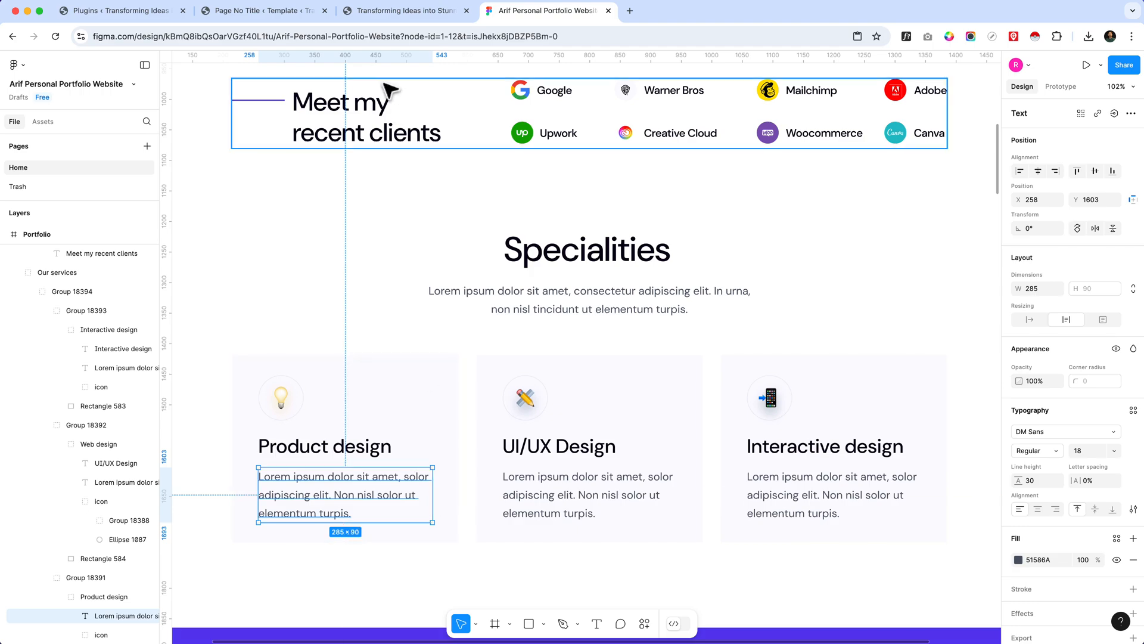
pyautogui.click(282, 11)
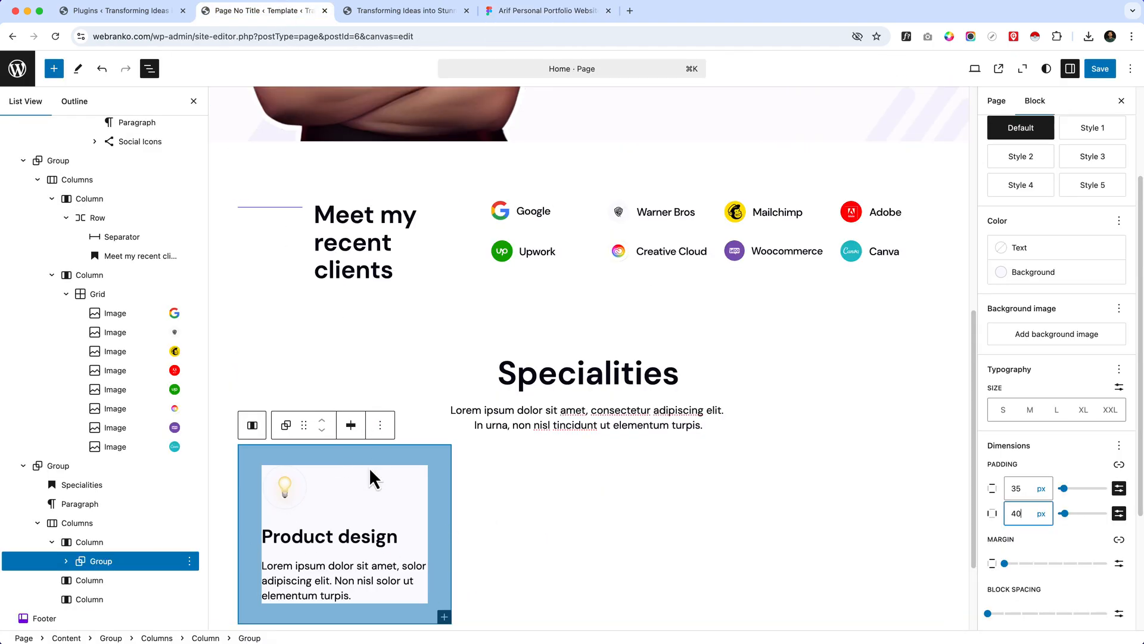
# Review the "Product design" card on the canvas and compare it with the Specialities section of the Figma design.
pyautogui.scroll(-1, 521, 566)
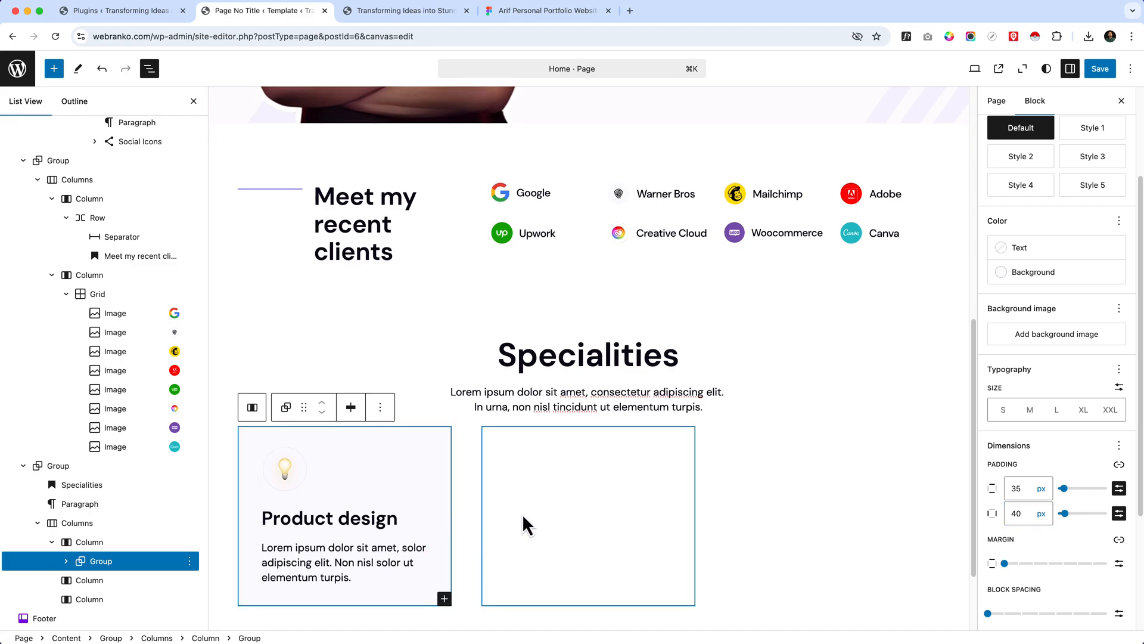
pyautogui.scroll(-4, 557, 495)
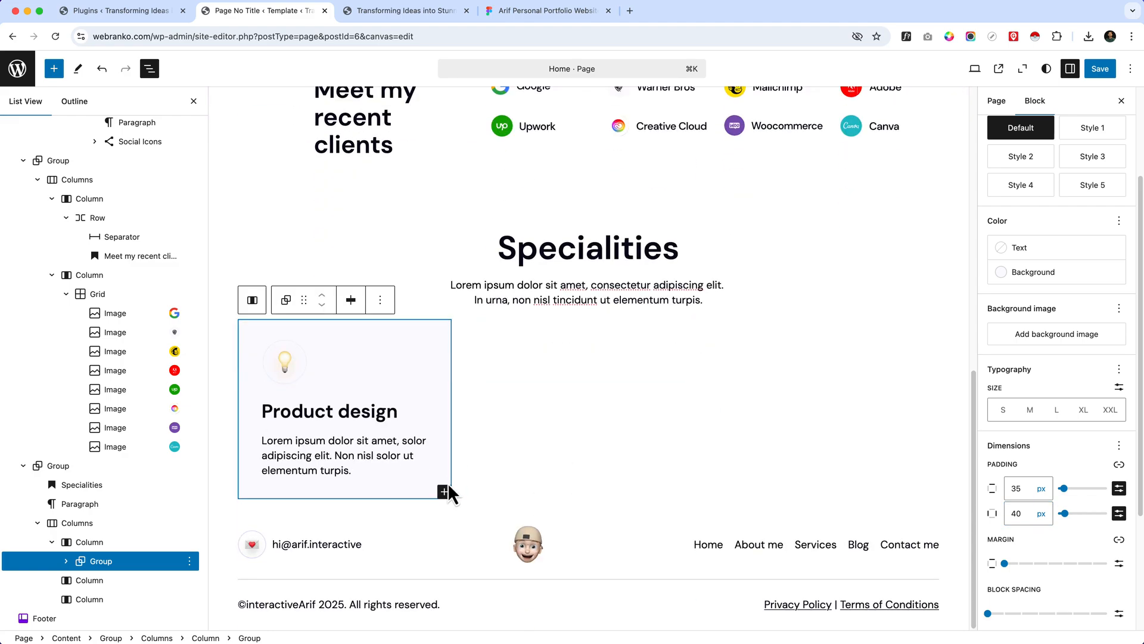
pyautogui.click(150, 70)
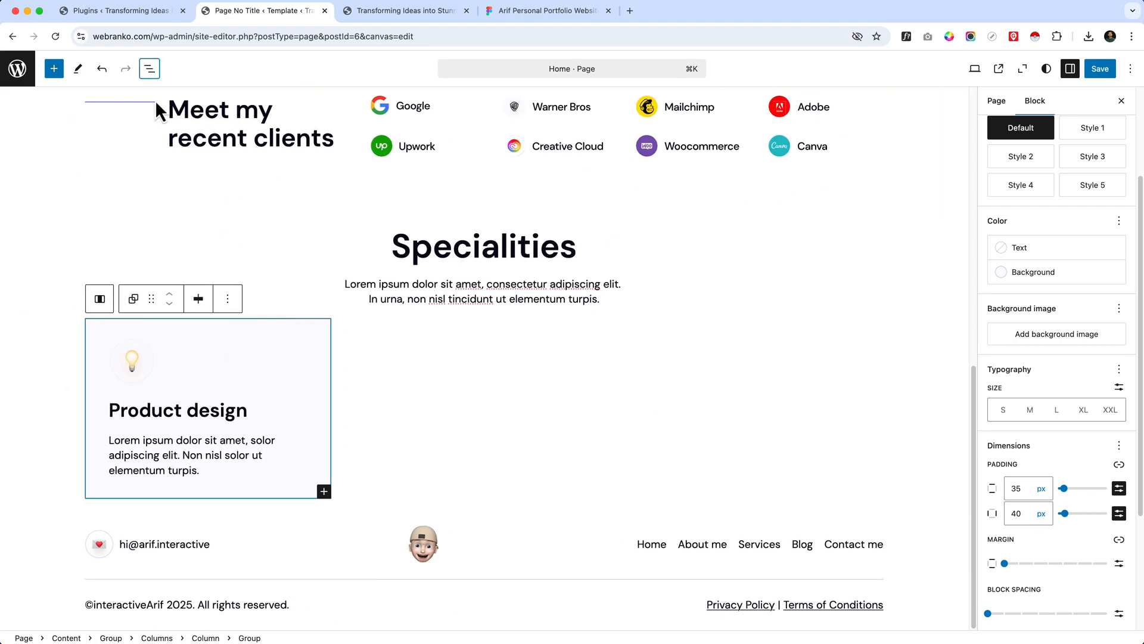
pyautogui.click(488, 456)
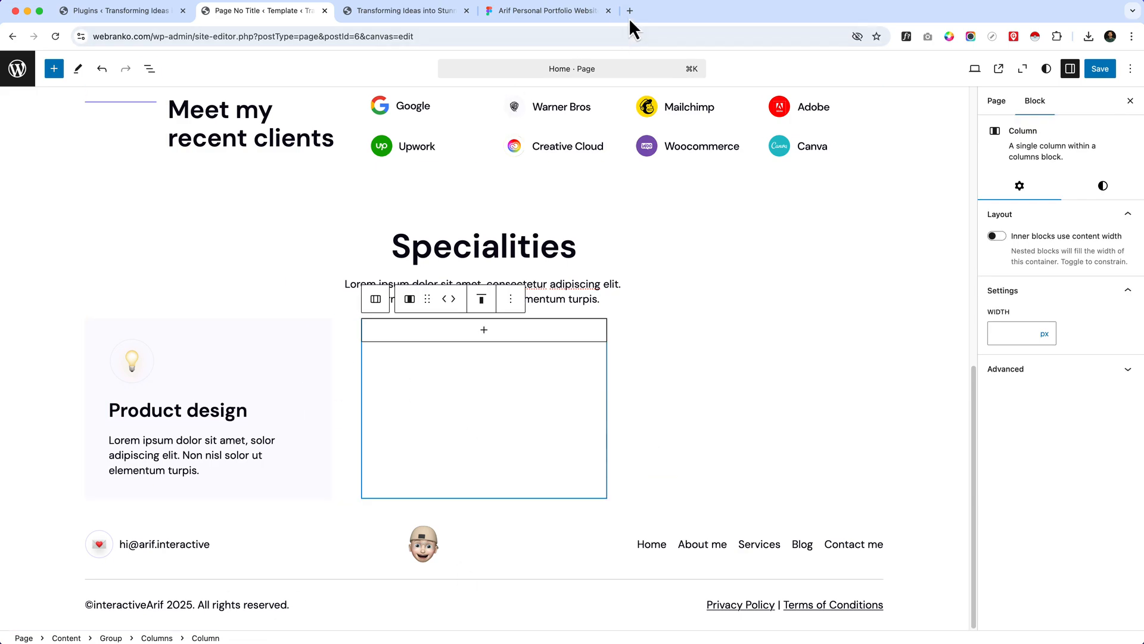
pyautogui.click(567, 12)
pyautogui.click(284, 17)
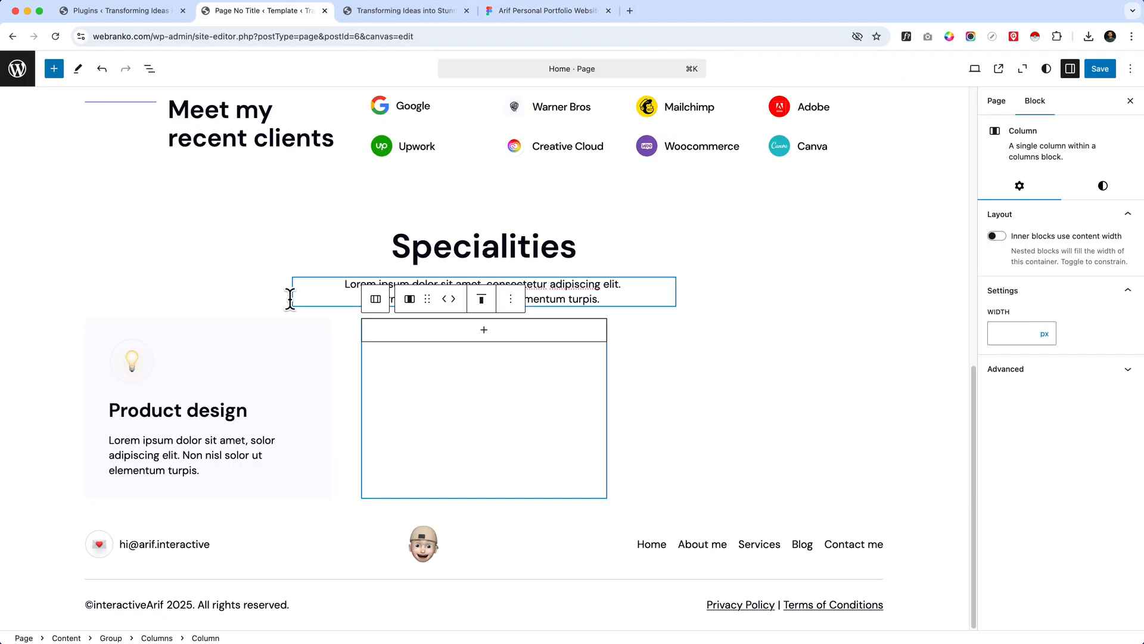
# Copy the whole "Product design" card group from the first Specialities column.
pyautogui.click(253, 343)
pyautogui.click(127, 328)
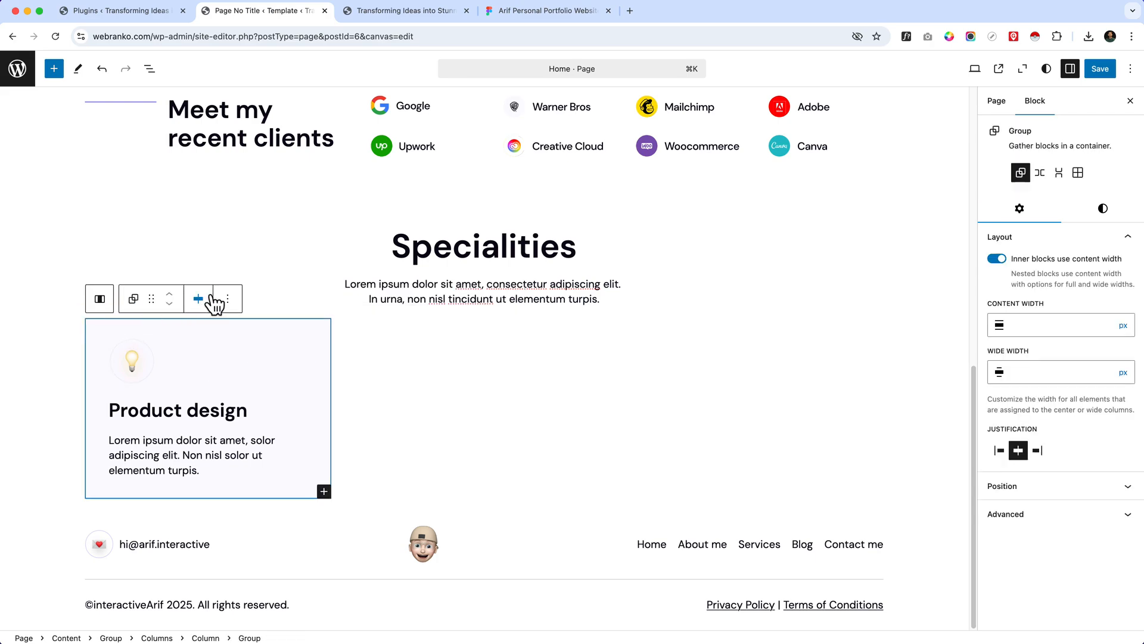
pyautogui.click(149, 69)
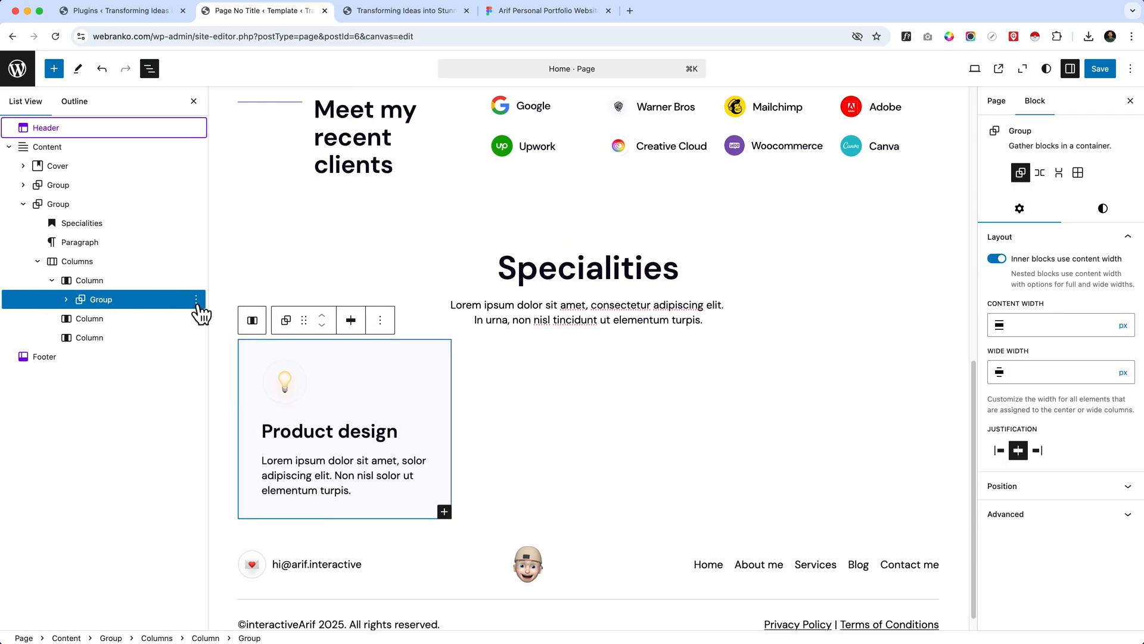
pyautogui.click(196, 299)
pyautogui.click(210, 334)
# Paste the copied card group into the empty second and third Specialities columns.
pyautogui.click(553, 357)
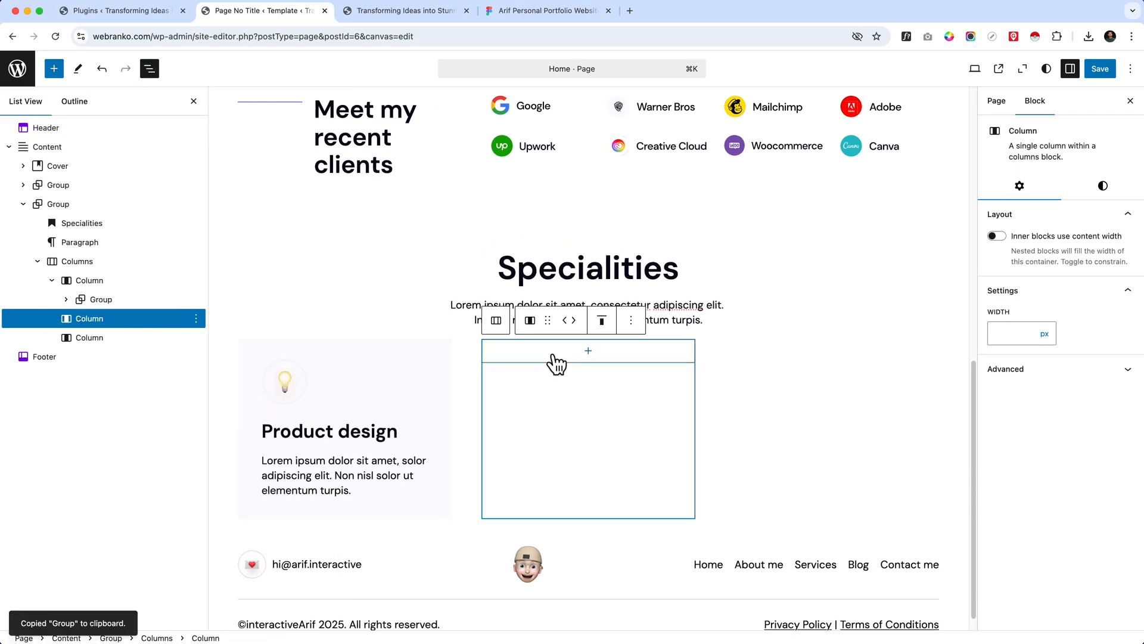
pyautogui.click(590, 353)
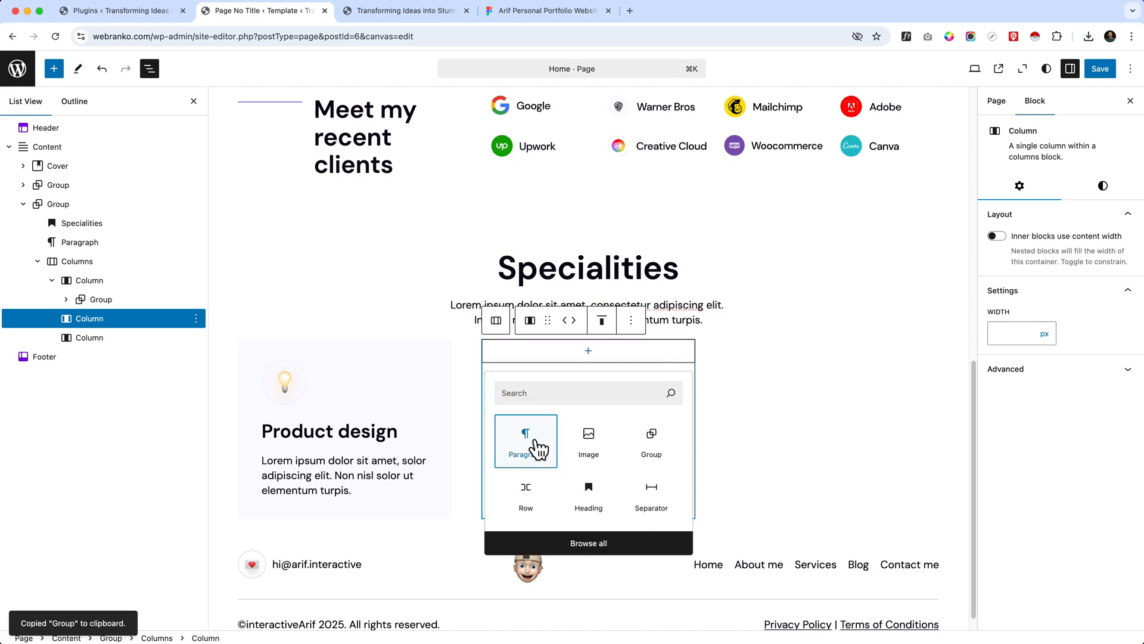
pyautogui.click(534, 440)
pyautogui.press('super+v')
pyautogui.click(787, 427)
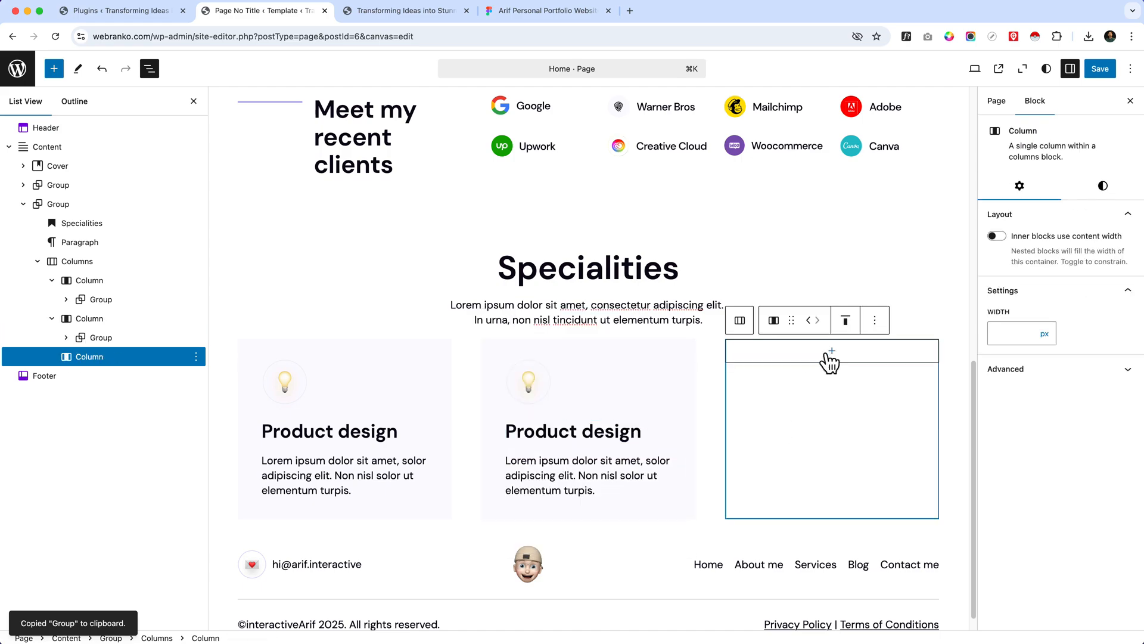
pyautogui.click(831, 352)
pyautogui.click(763, 447)
pyautogui.press('super+v')
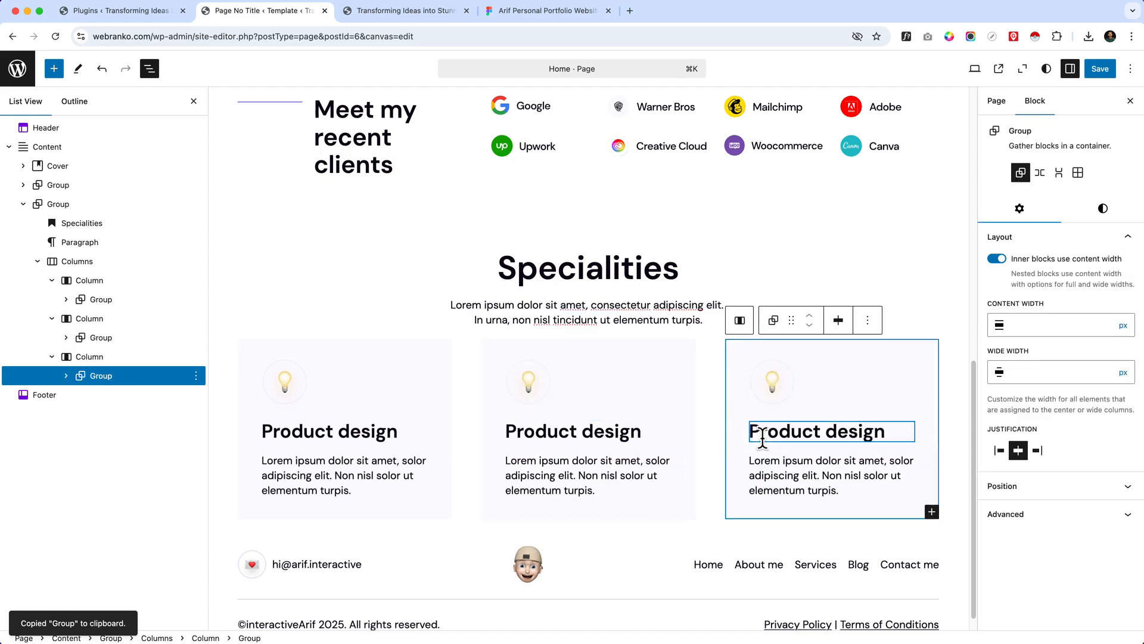
# Replace the second card's heading with "UI/UX Design", copied from the Figma design.
pyautogui.click(542, 23)
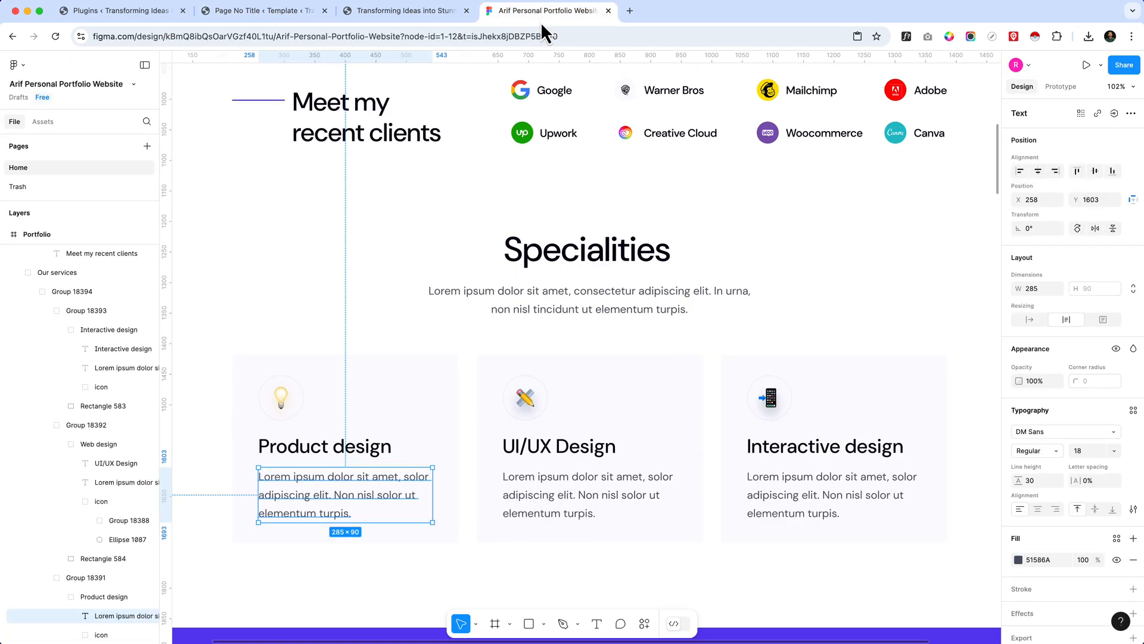
pyautogui.doubleClick(570, 449)
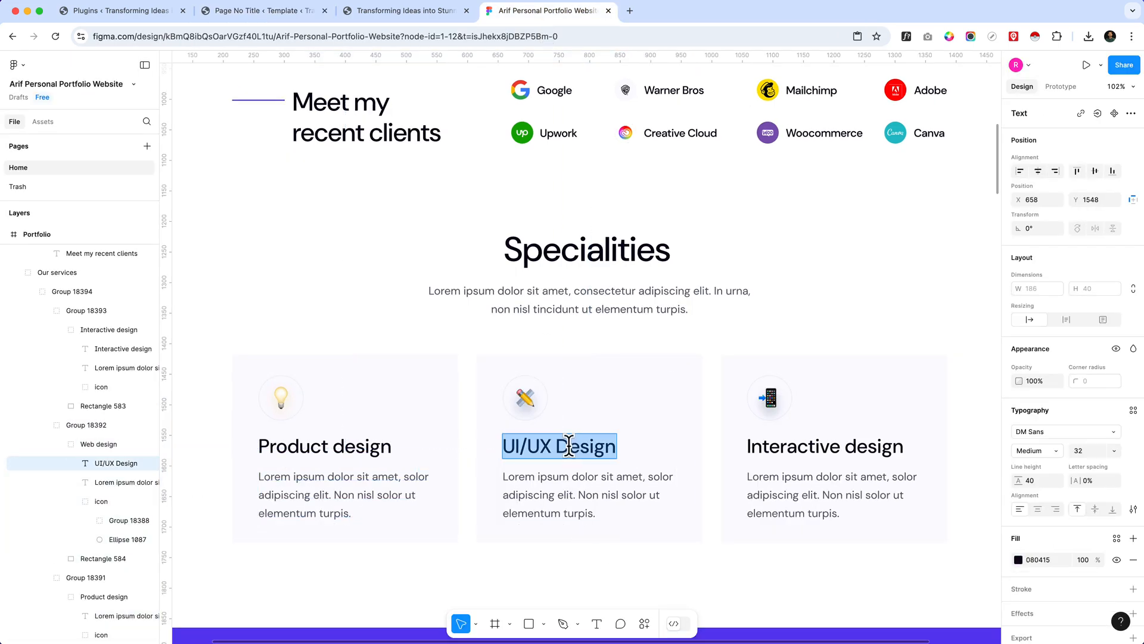
pyautogui.press('super+2')
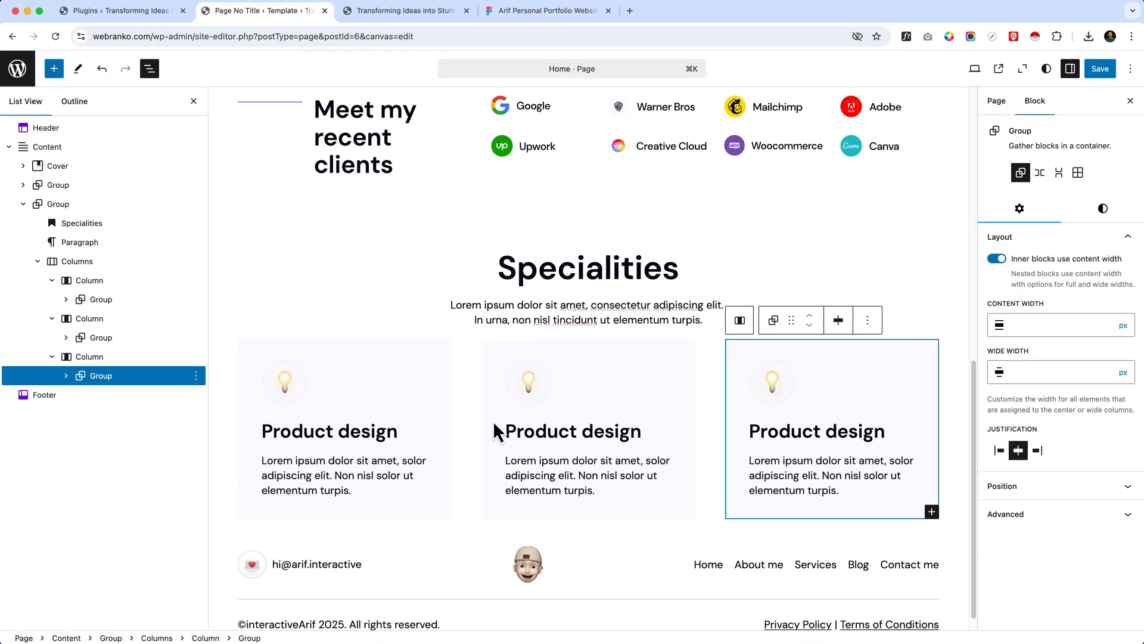
pyautogui.click(564, 432)
pyautogui.tripleClick(564, 432)
pyautogui.press('super+v')
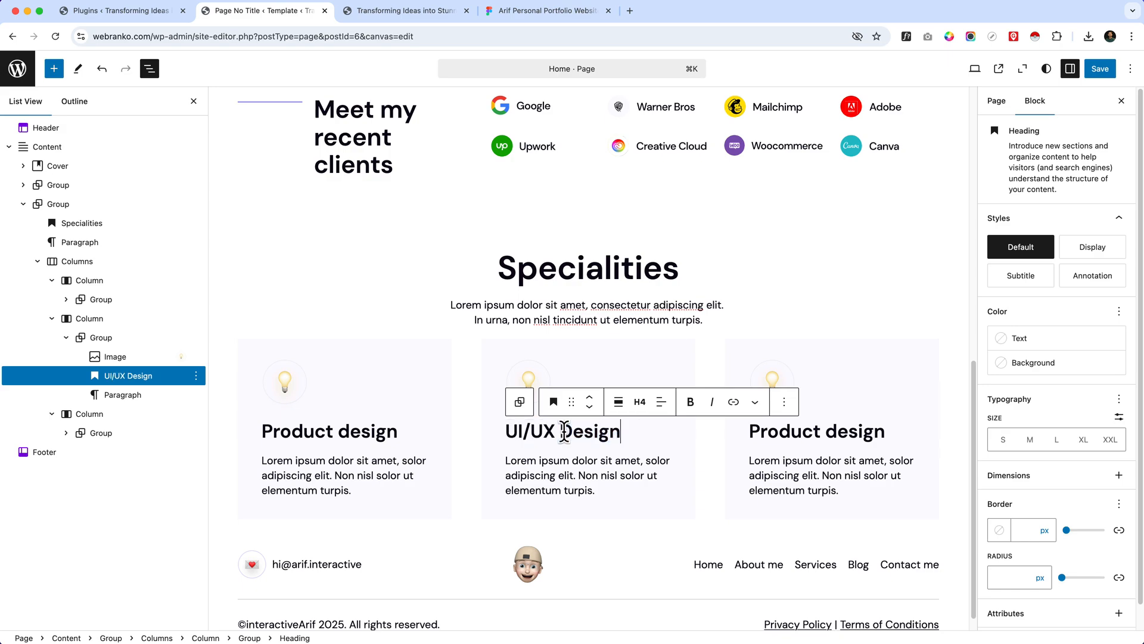
# Upload icon (1).svg and icon (2).svg from Downloads to the media library and use the pencil icon as the second card's image.
pyautogui.click(536, 387)
pyautogui.click(778, 343)
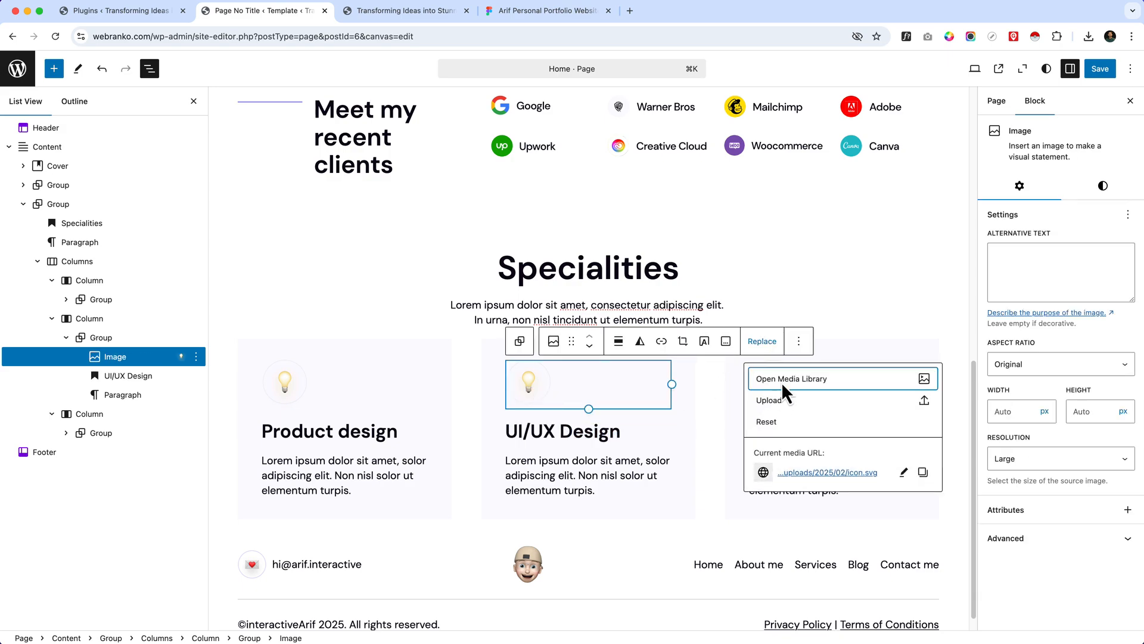
pyautogui.click(781, 378)
pyautogui.press('super+Tab')
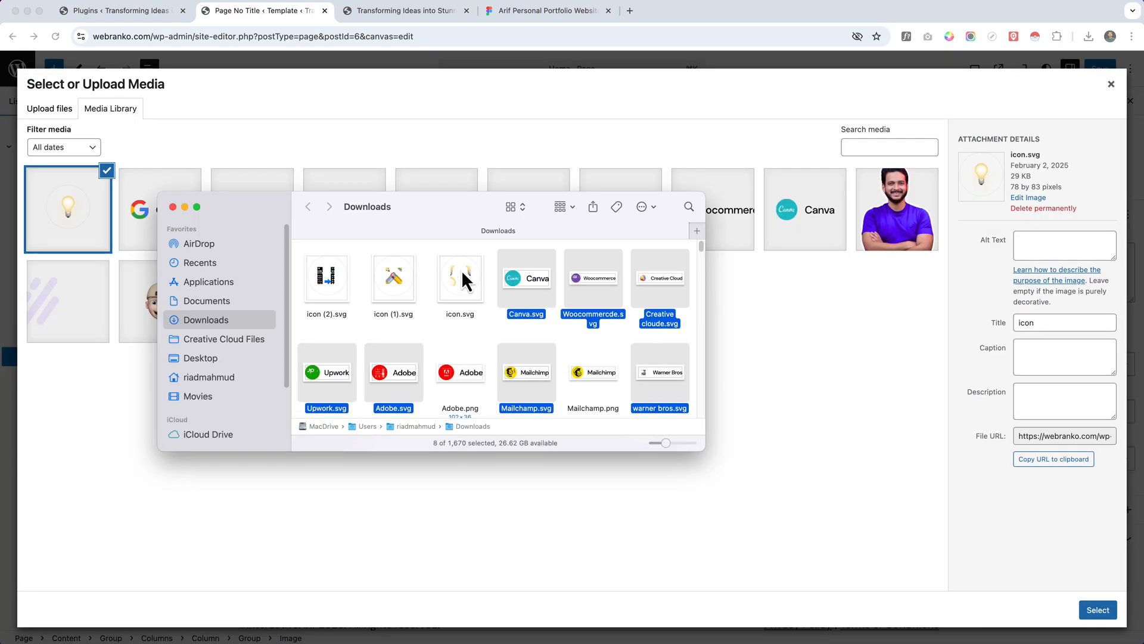
pyautogui.moveTo(410, 318); pyautogui.dragTo(737, 395)
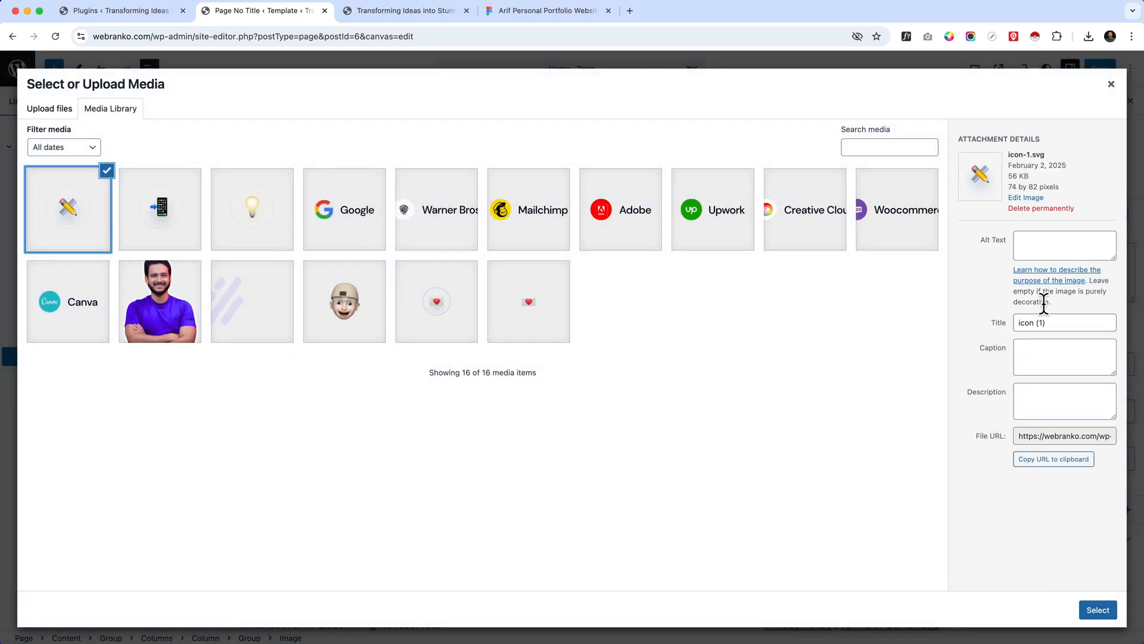
pyautogui.click(1109, 614)
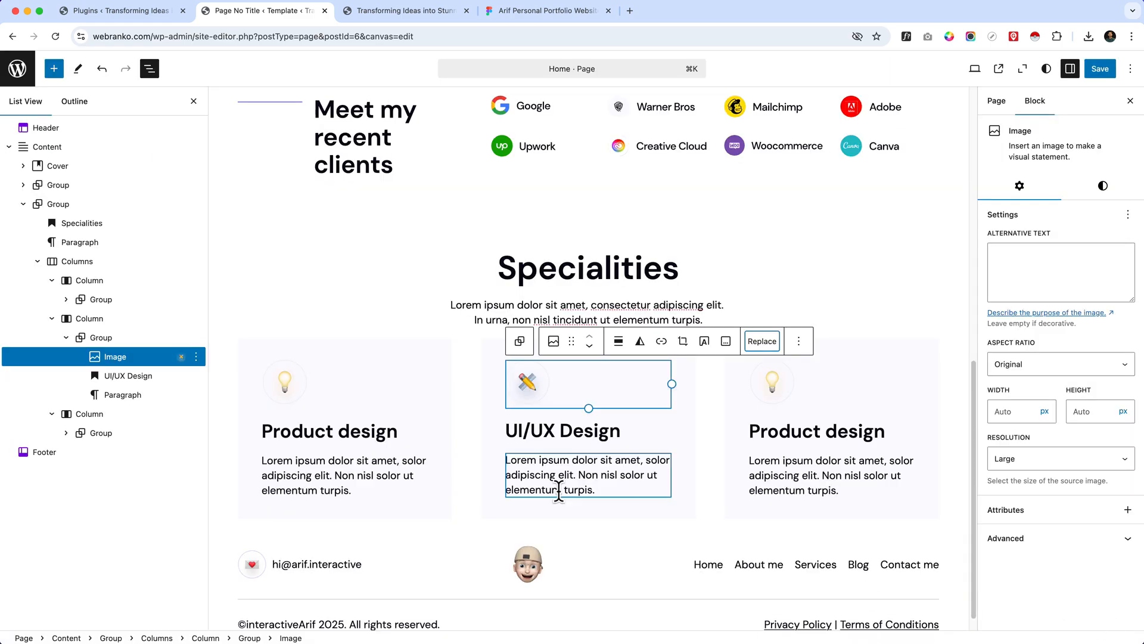
# Replace the third card's icon with the smartphone icon from the media library.
pyautogui.click(757, 395)
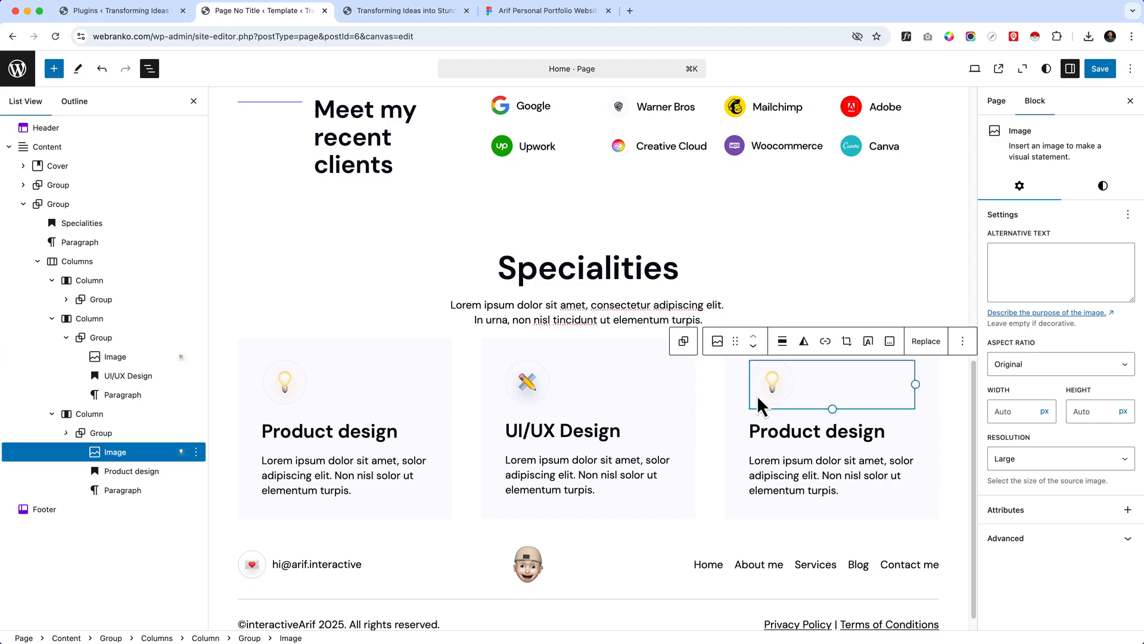
pyautogui.click(926, 342)
pyautogui.click(942, 382)
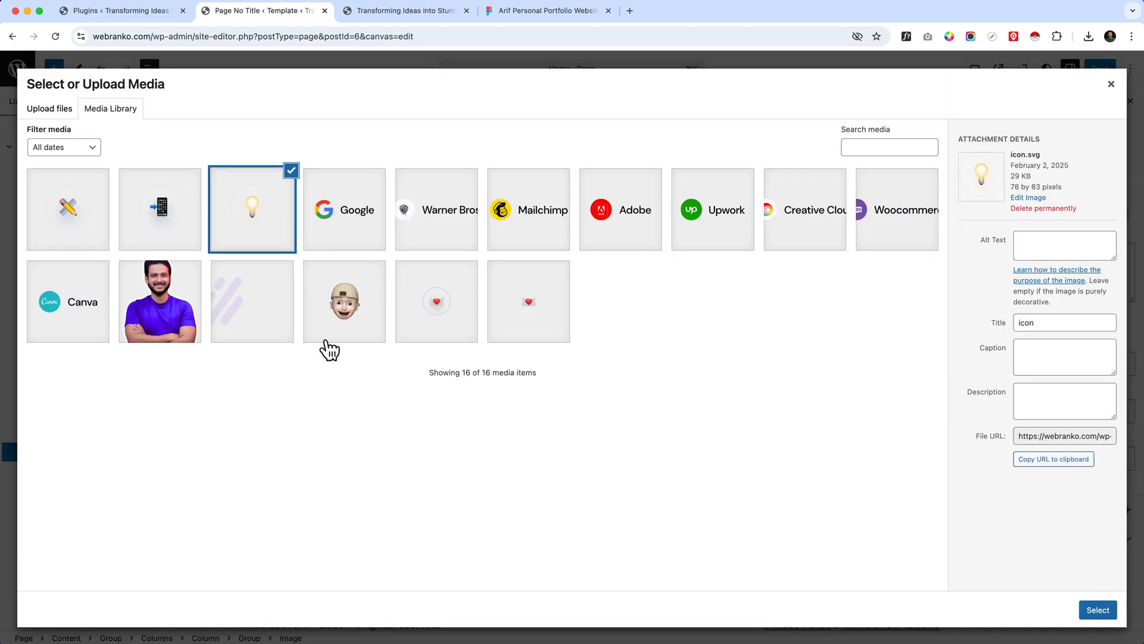
pyautogui.click(187, 206)
pyautogui.click(1097, 611)
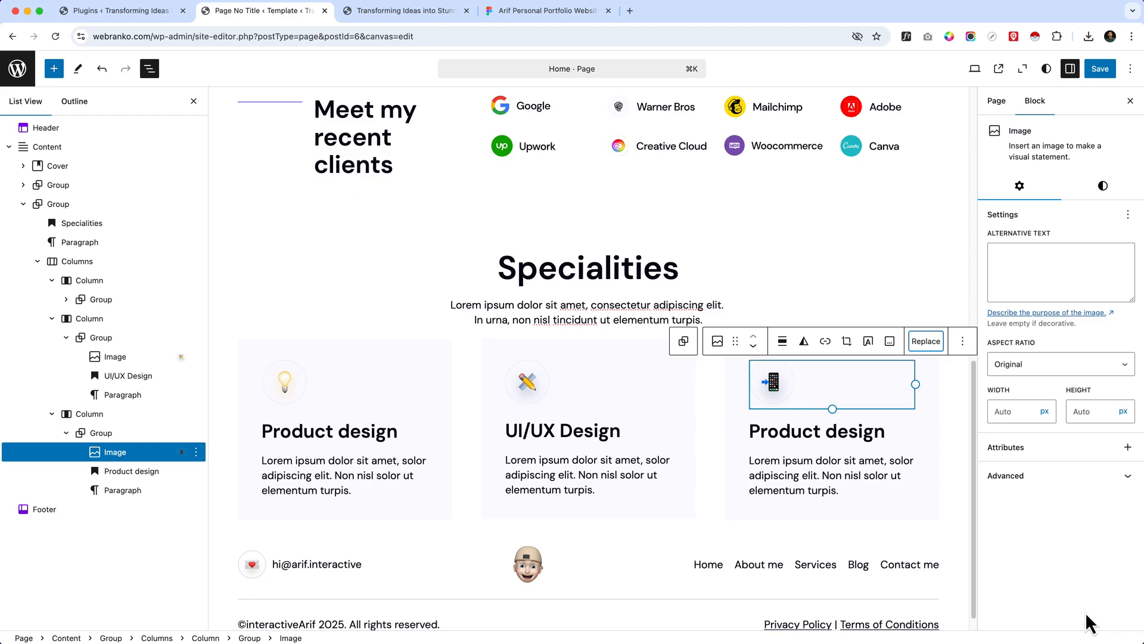
# Replace the third card's heading with "Interactive design", copied from the Figma design.
pyautogui.click(533, 433)
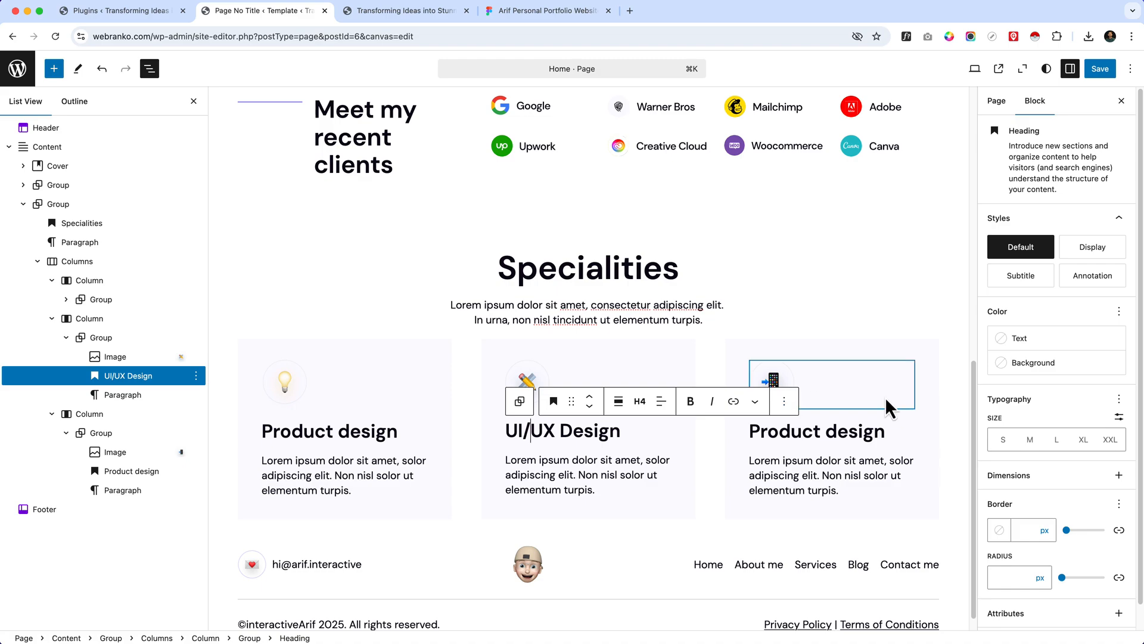
pyautogui.click(528, 23)
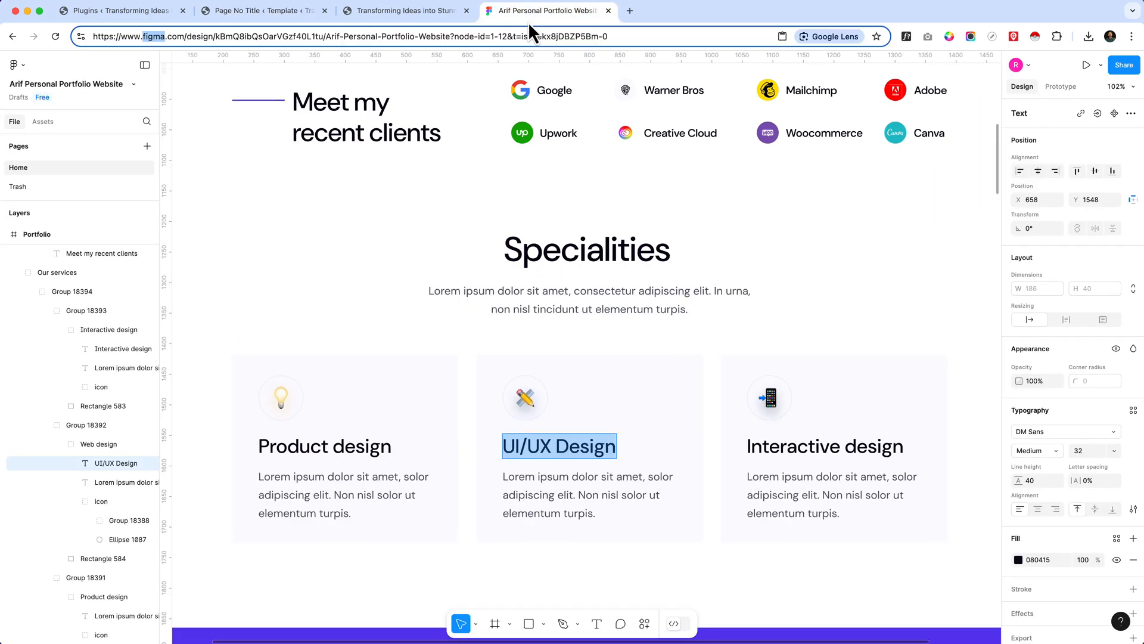
pyautogui.doubleClick(816, 453)
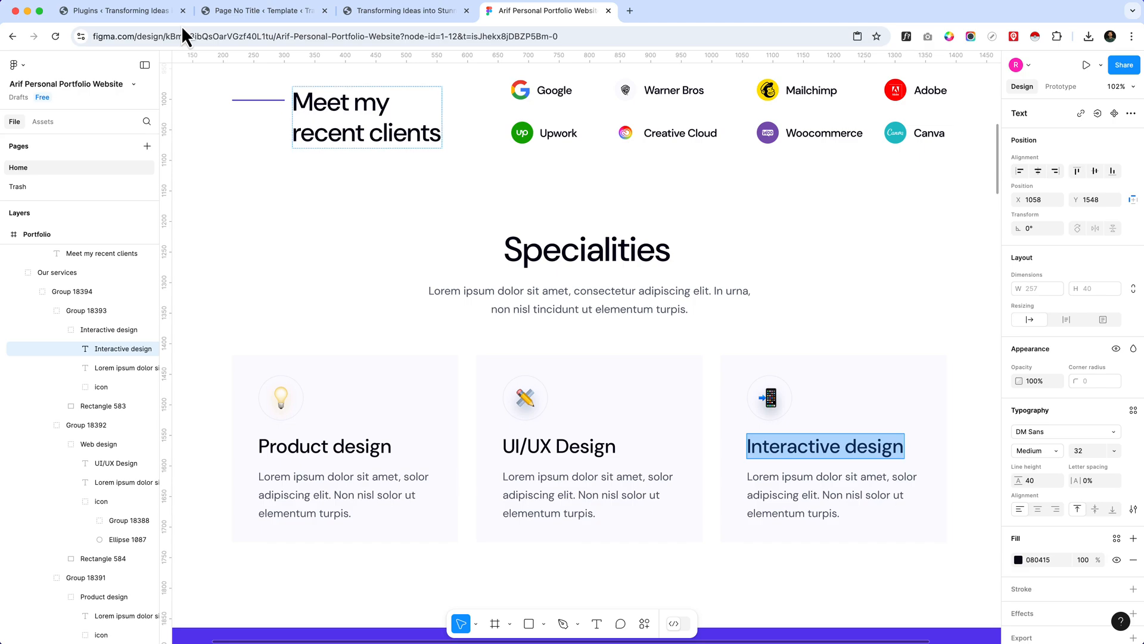
pyautogui.click(239, 12)
pyautogui.doubleClick(795, 429)
pyautogui.press('shift+super+Right')
pyautogui.press('super+v')
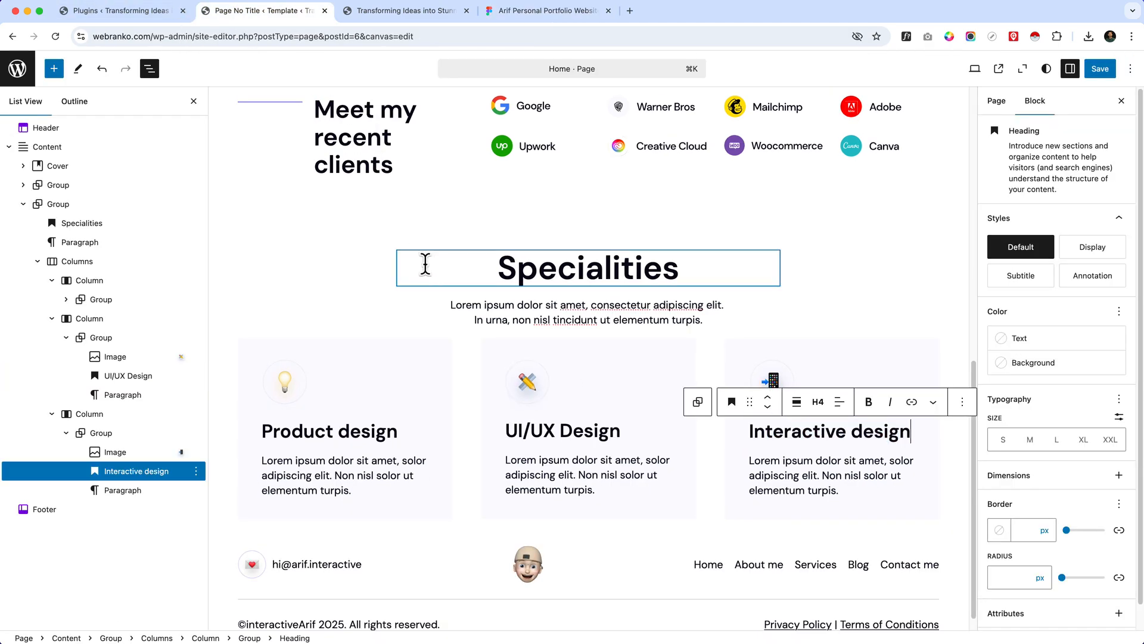
# Select the Specialities section group, hide the block list and review the clients and Specialities sections on the page.
pyautogui.click(424, 262)
pyautogui.click(336, 288)
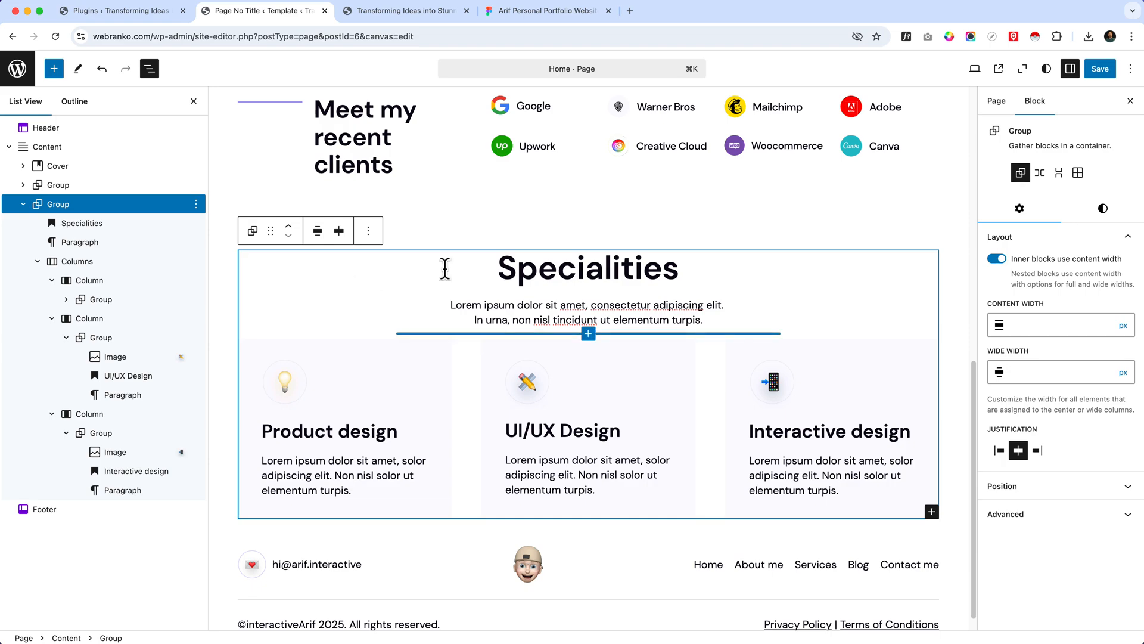
pyautogui.click(149, 69)
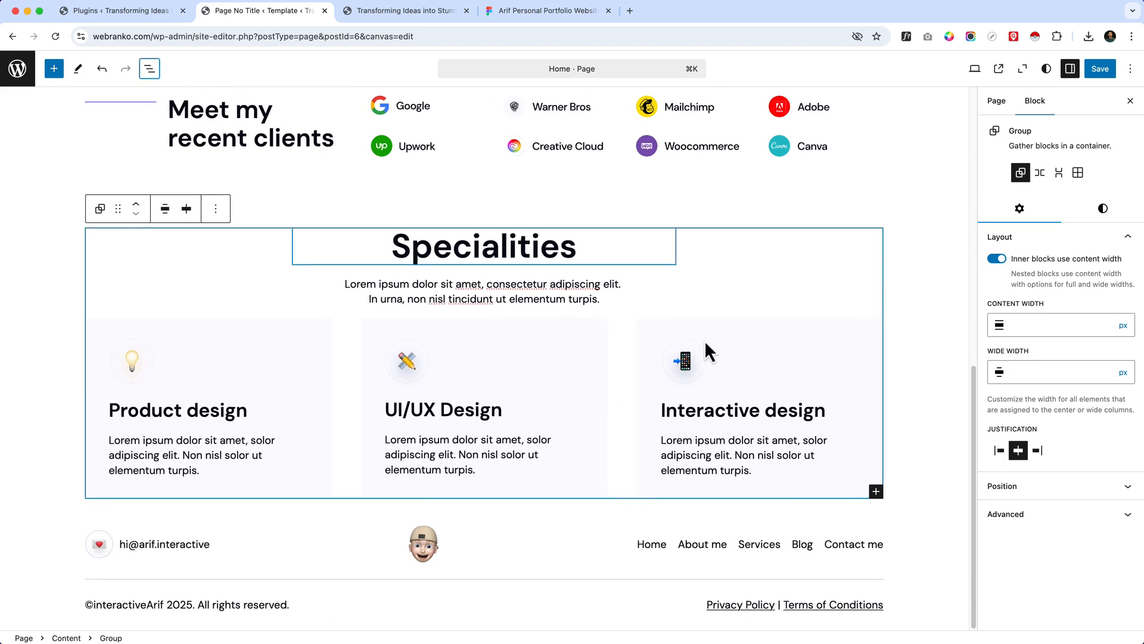
pyautogui.scroll(5, 708, 350)
pyautogui.scroll(-1, 656, 394)
pyautogui.scroll(-3, 535, 411)
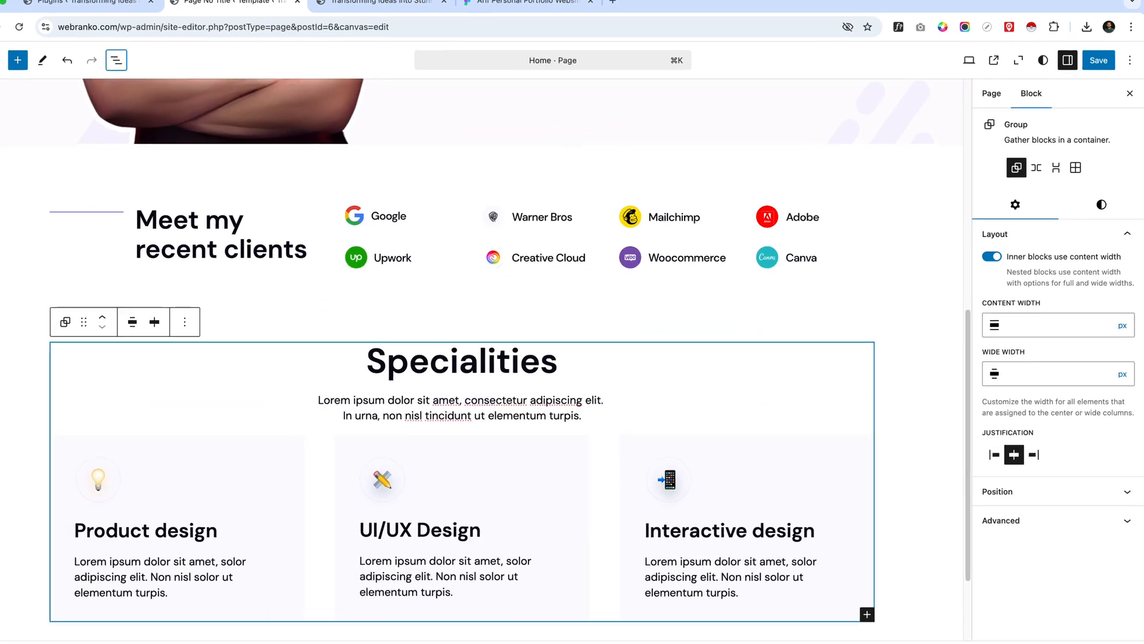
# Set the appearance of H3 headings to Regular in the site-wide typography styles.
pyautogui.click(1026, 19)
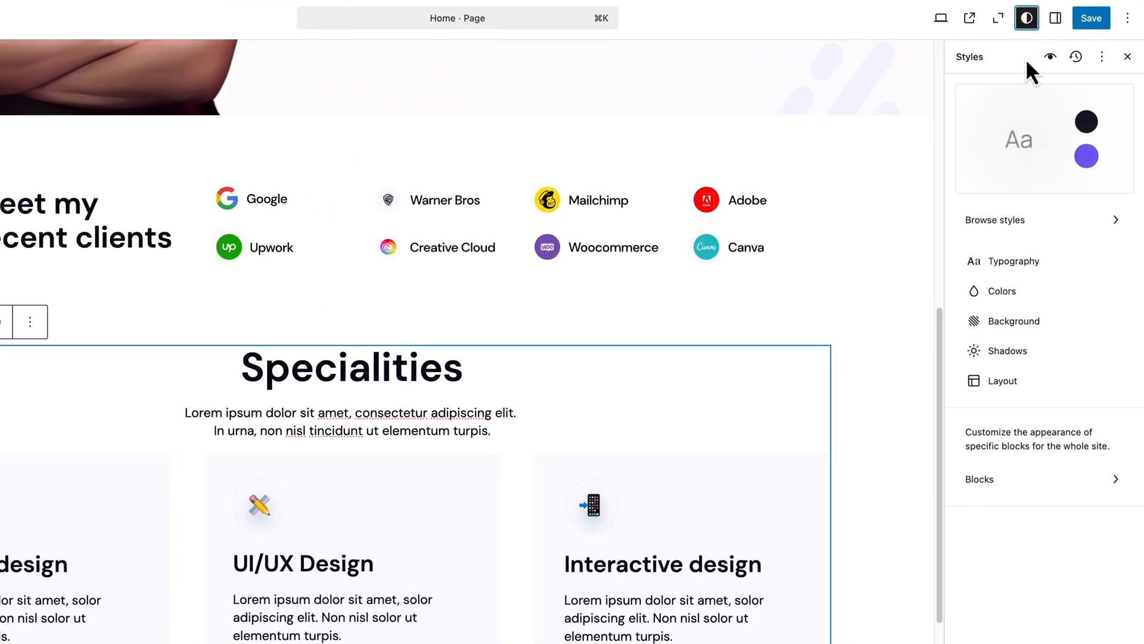
pyautogui.click(1035, 260)
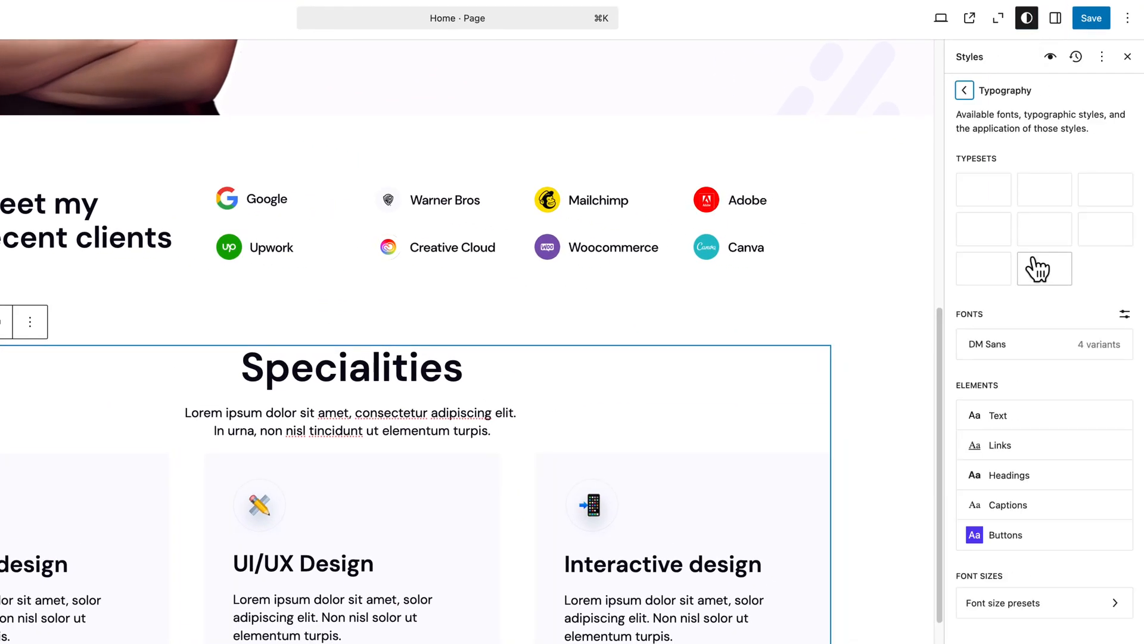
pyautogui.click(1025, 471)
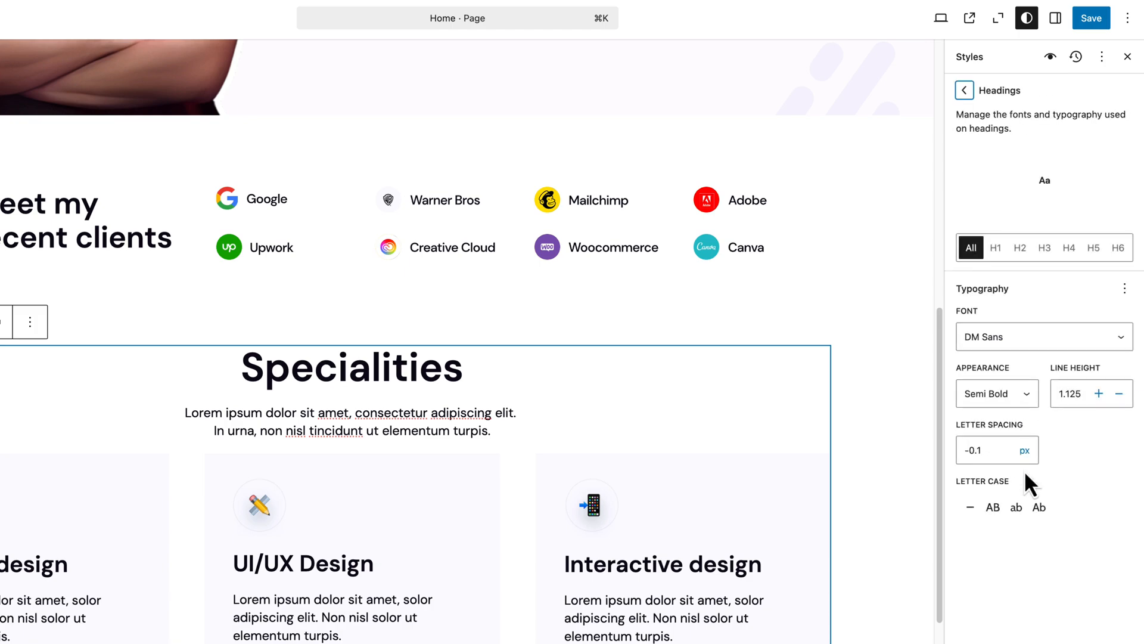
pyautogui.click(1021, 249)
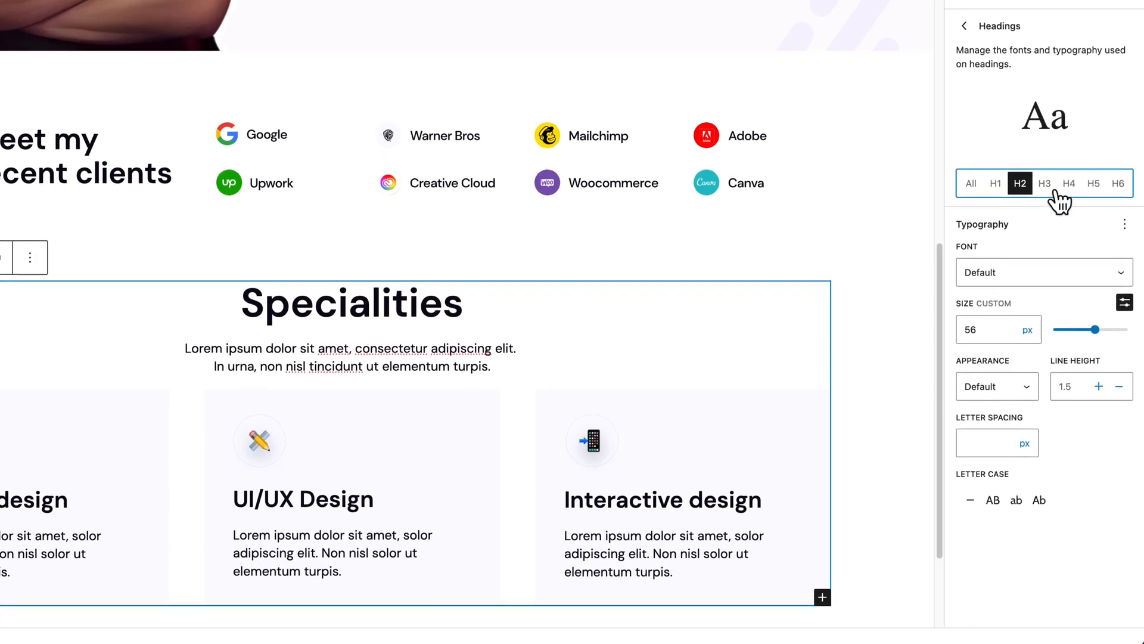
pyautogui.click(1045, 213)
pyautogui.click(1025, 415)
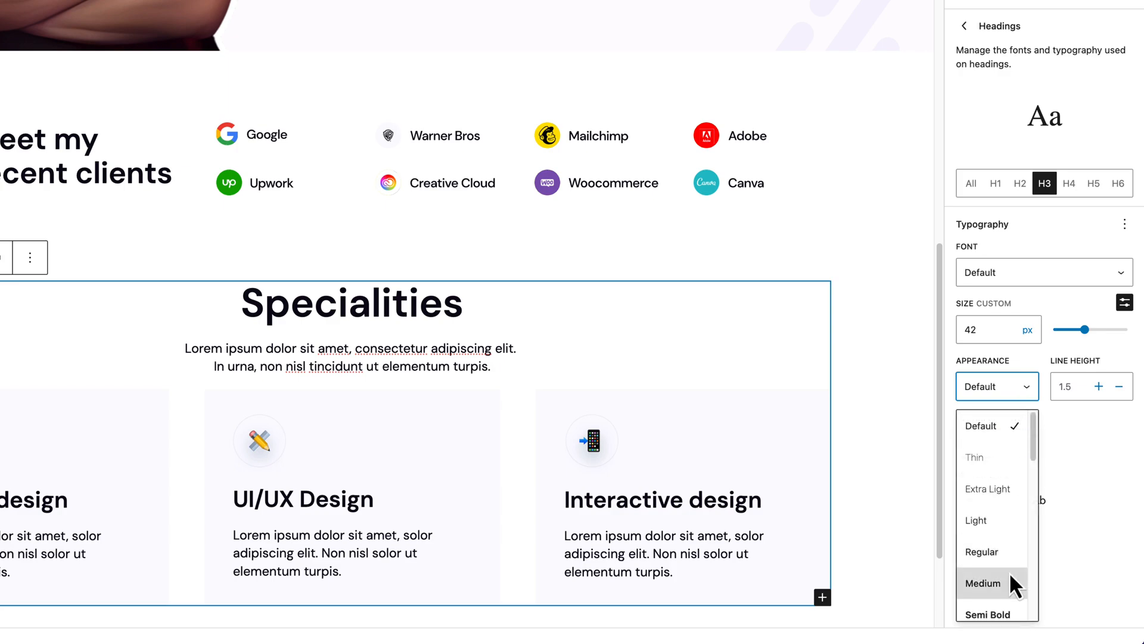
pyautogui.click(1008, 552)
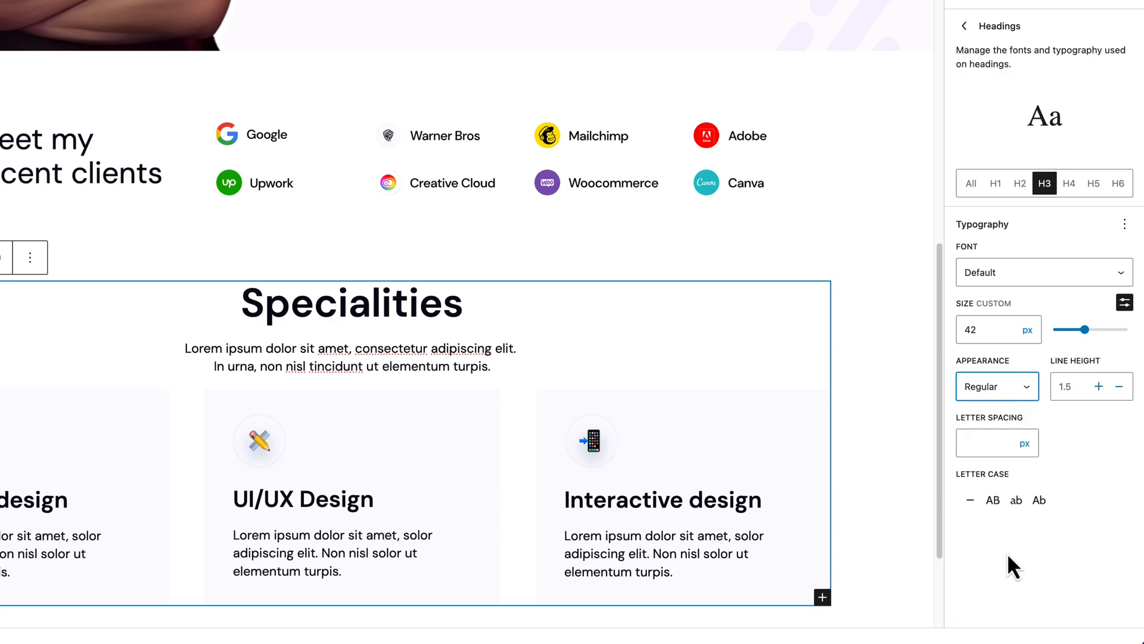
# Set the appearance of H4 headings to Regular in the site-wide typography styles and return to the settings for all headings.
pyautogui.click(1069, 183)
pyautogui.click(1013, 393)
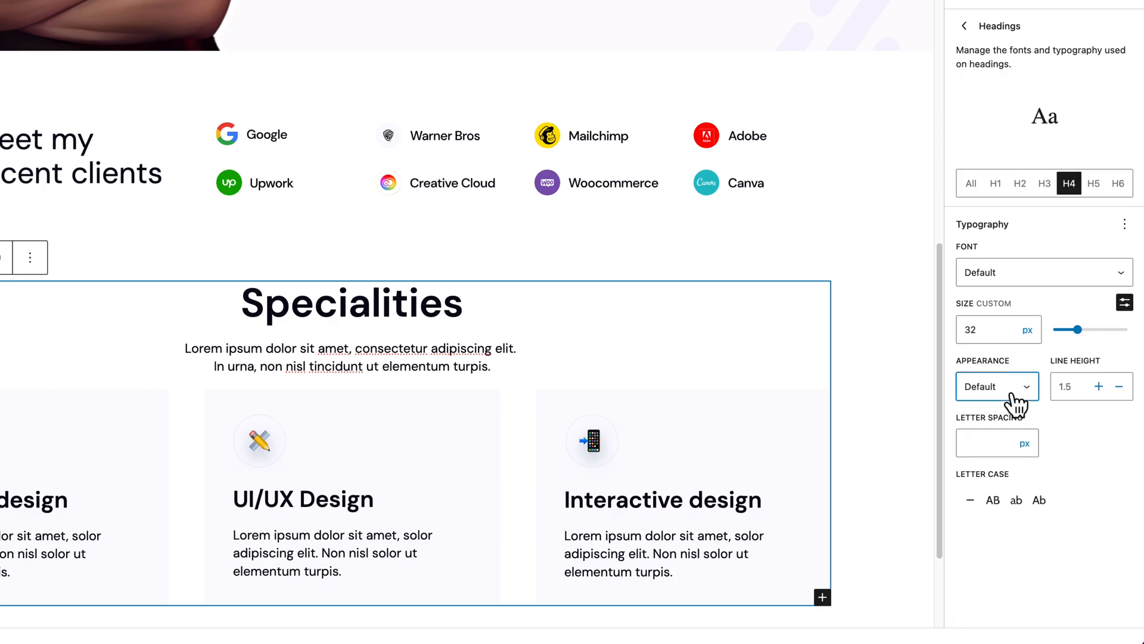
pyautogui.click(1002, 560)
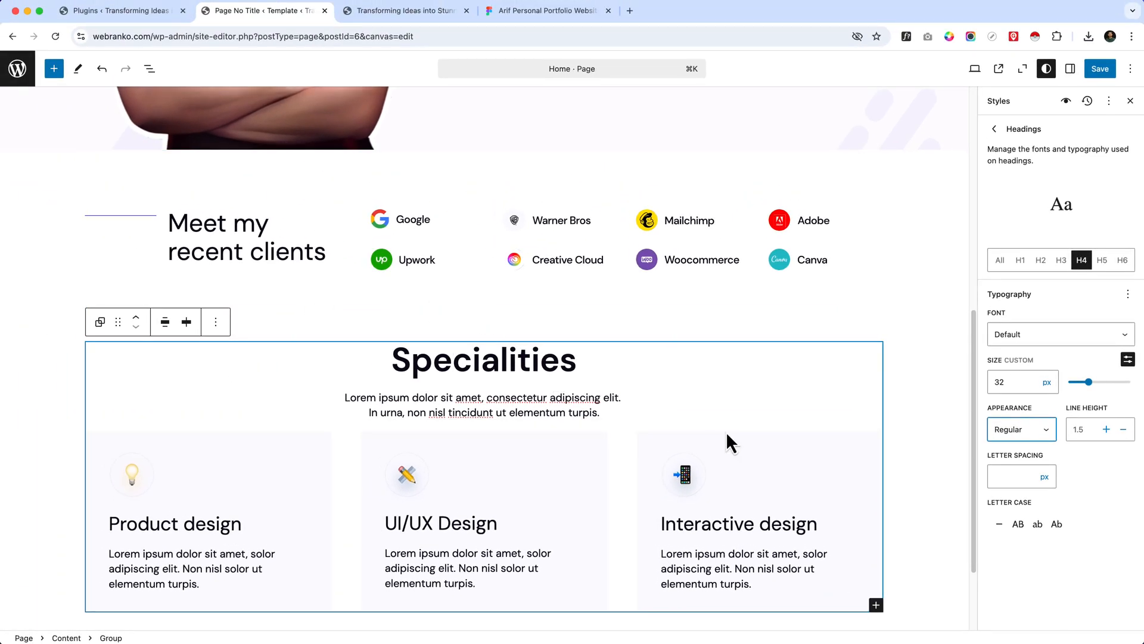
pyautogui.click(1040, 273)
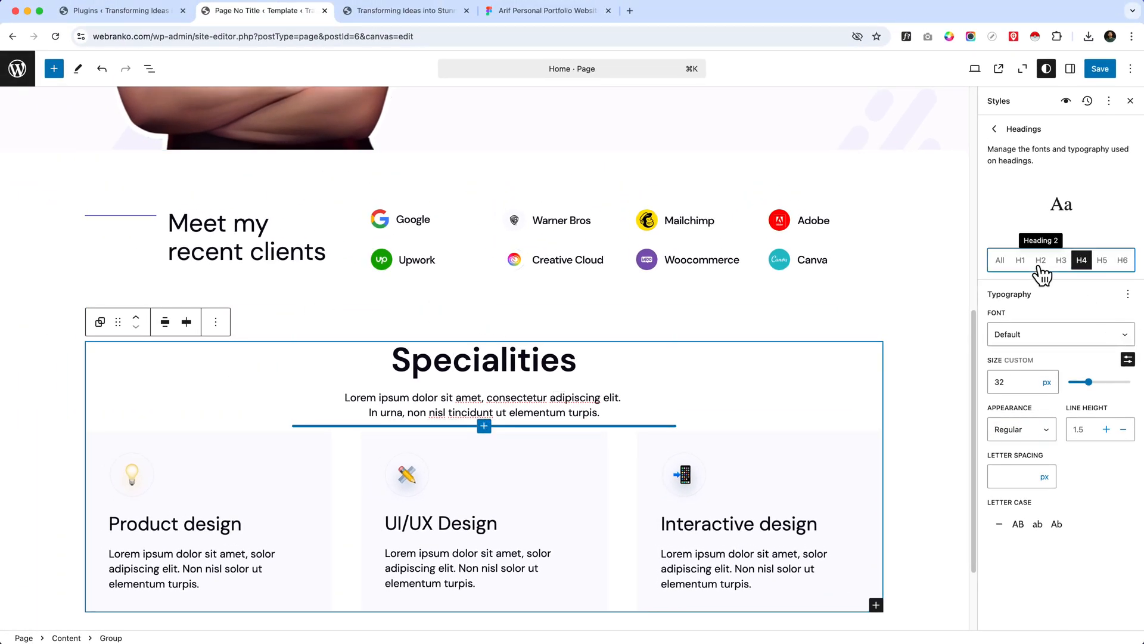
pyautogui.click(1020, 262)
pyautogui.click(1004, 261)
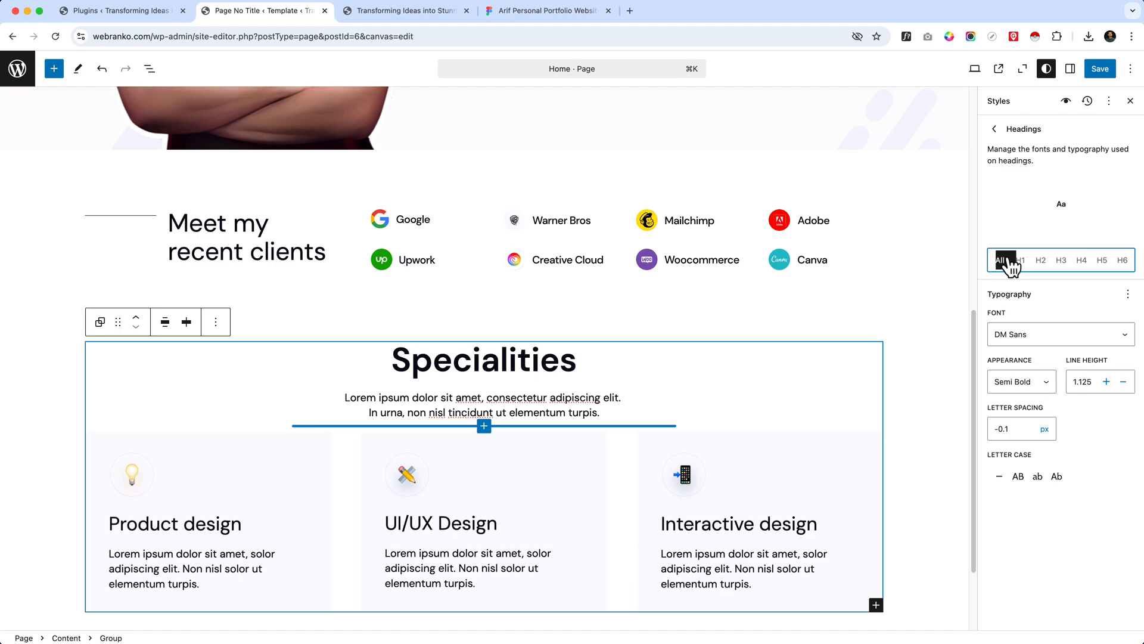
# Check the Specialities intro text in the Figma design, and select the Columns block holding the three cards with the block list shown.
pyautogui.scroll(-4, 778, 467)
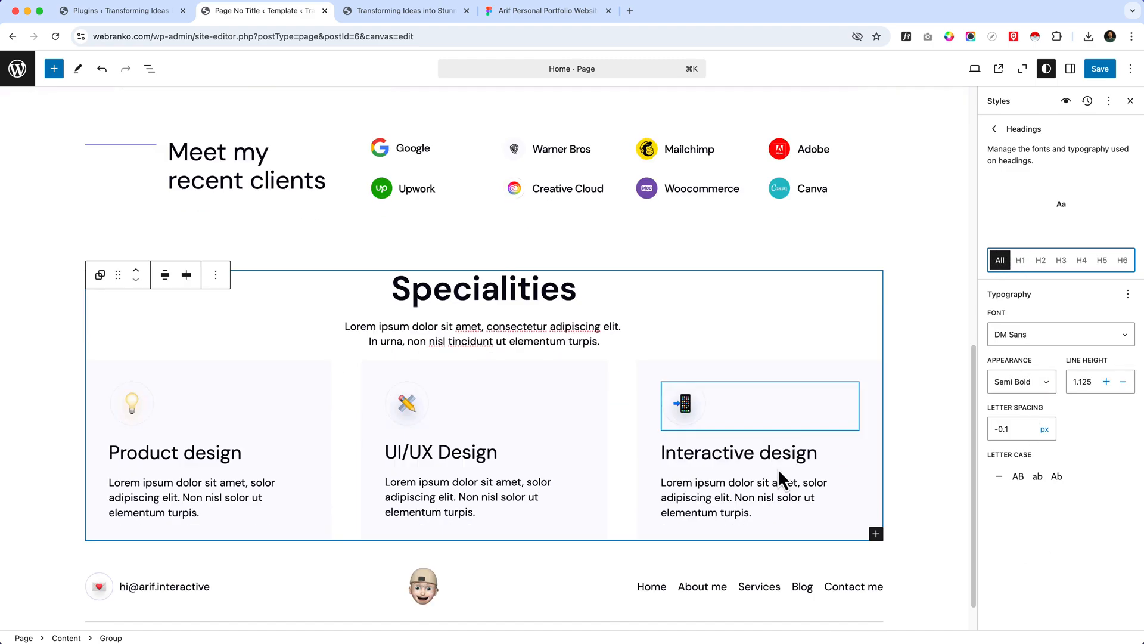
pyautogui.click(520, 11)
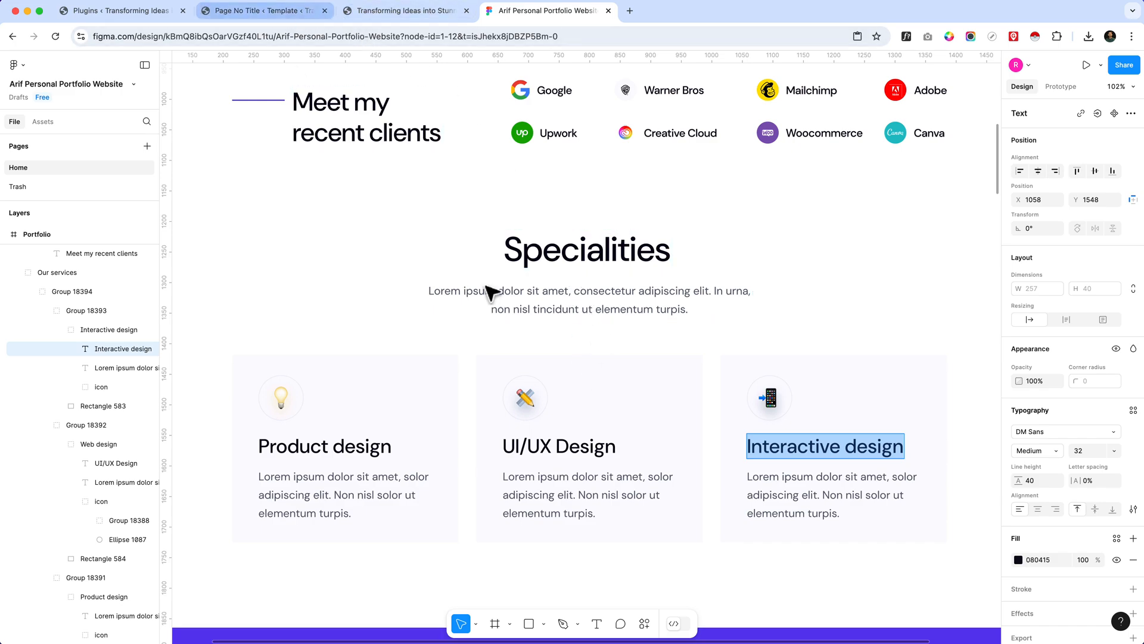
pyautogui.click(608, 315)
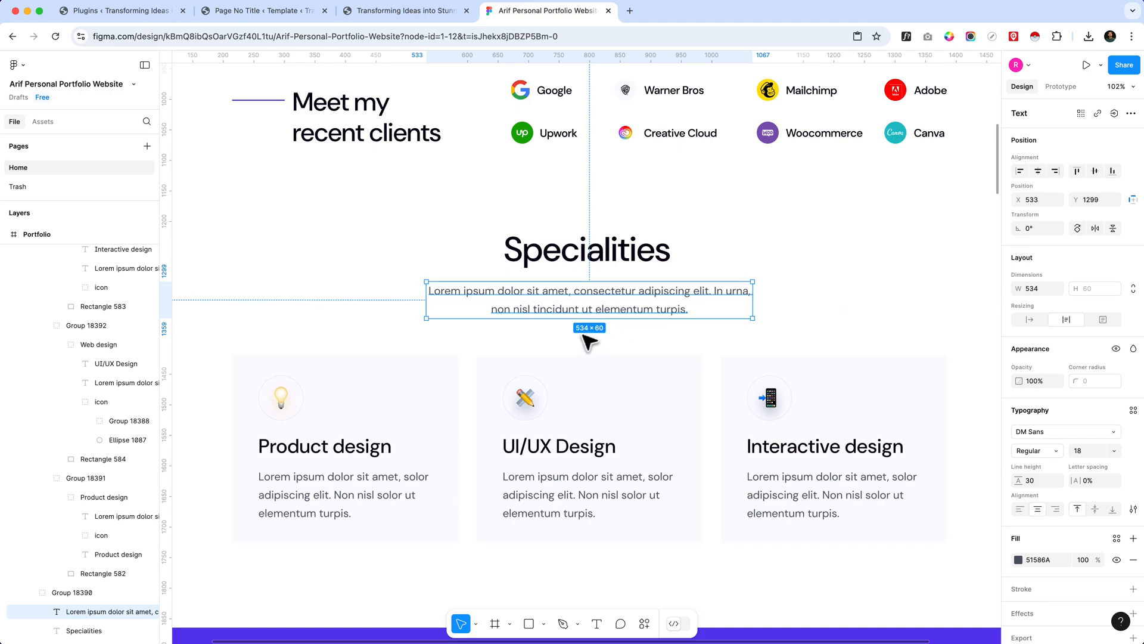
pyautogui.click(278, 13)
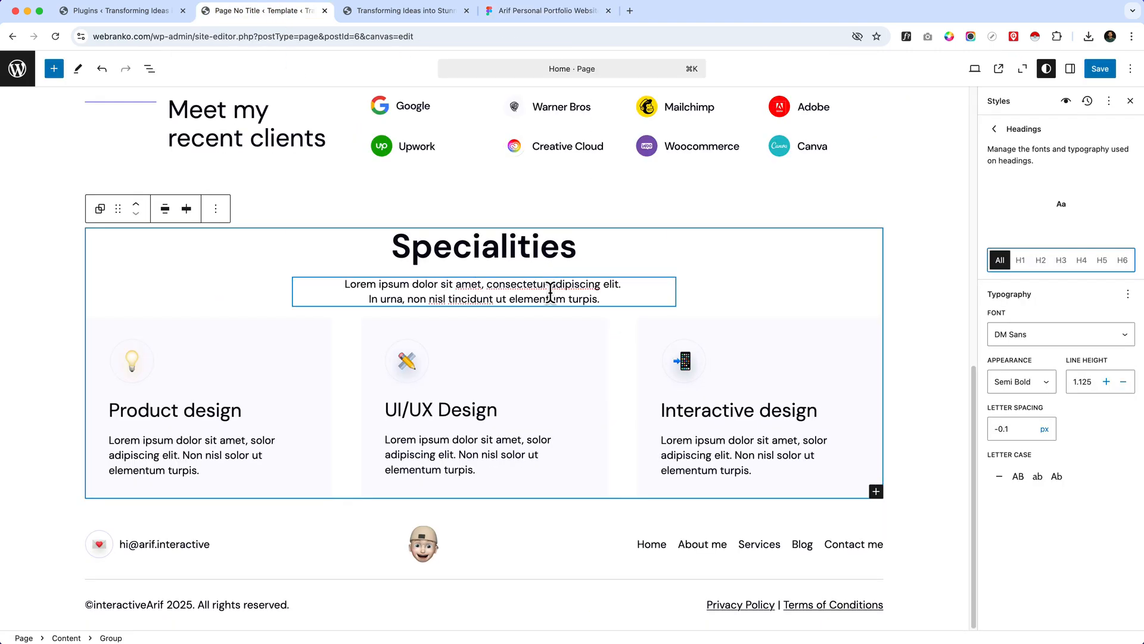
pyautogui.click(647, 361)
pyautogui.click(261, 365)
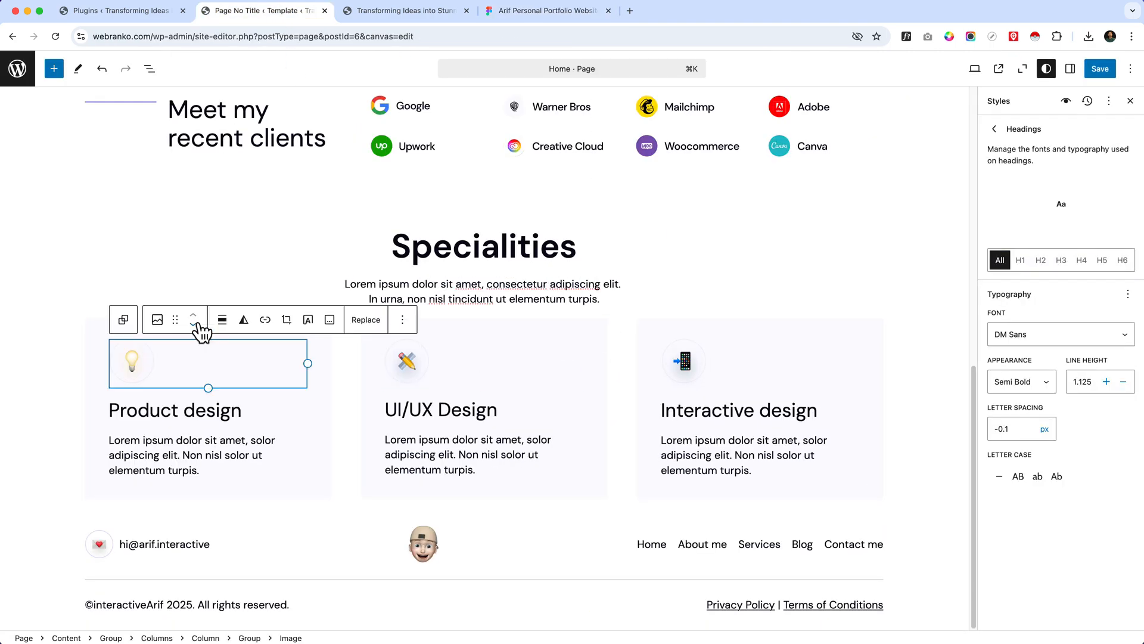
pyautogui.click(123, 319)
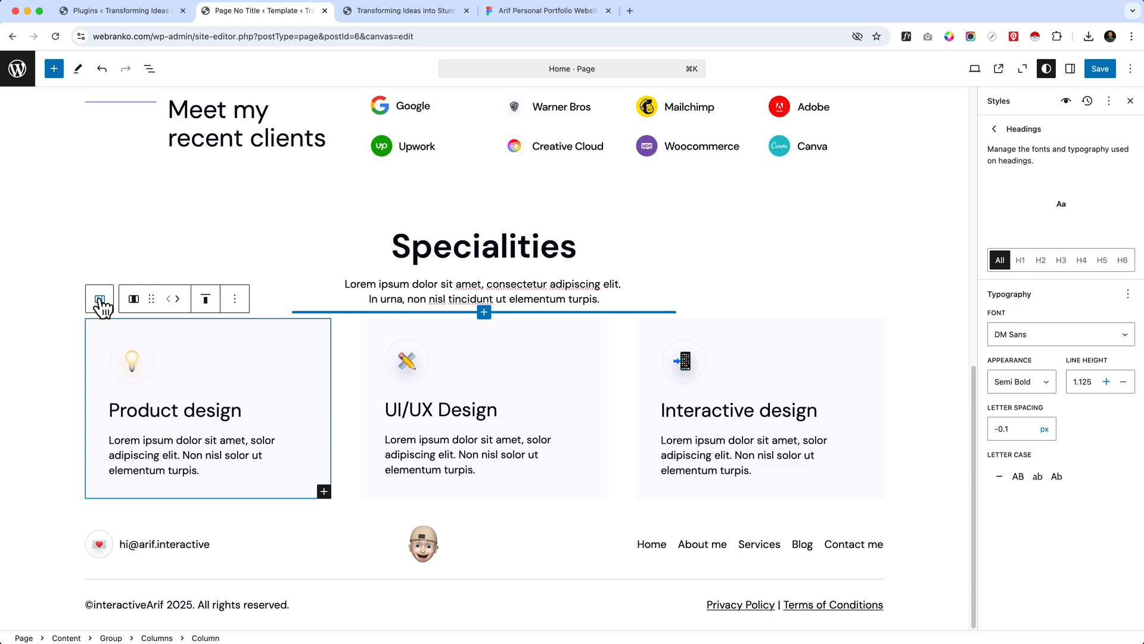
pyautogui.click(100, 299)
pyautogui.click(150, 69)
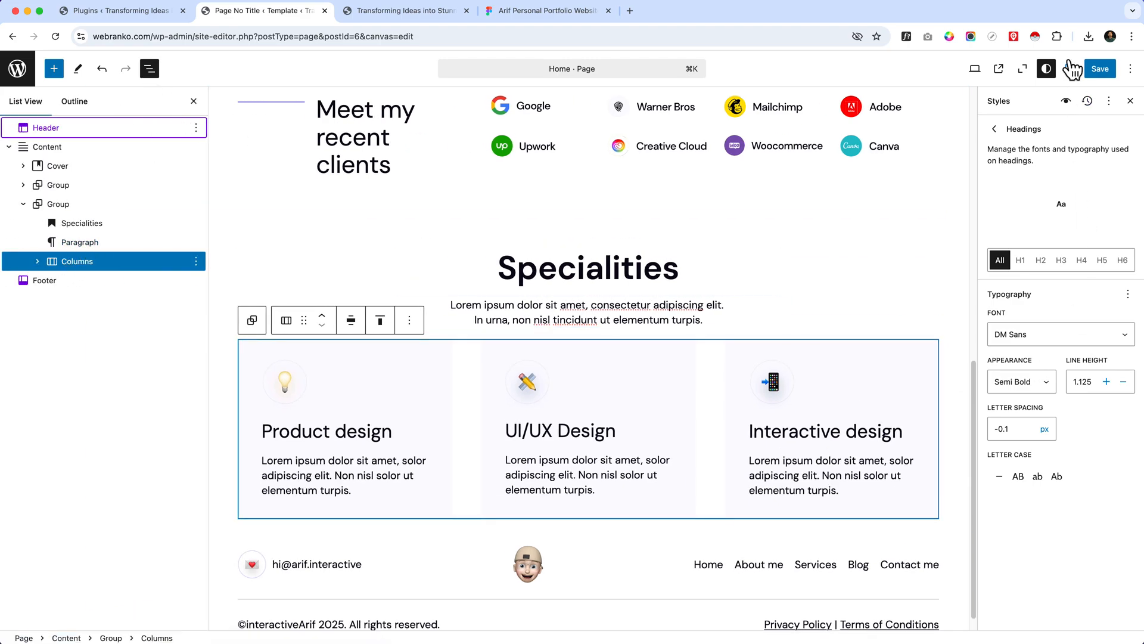
# Unlink the padding sides of the Columns block and set its top padding to 50 px.
pyautogui.click(1071, 68)
pyautogui.click(1096, 201)
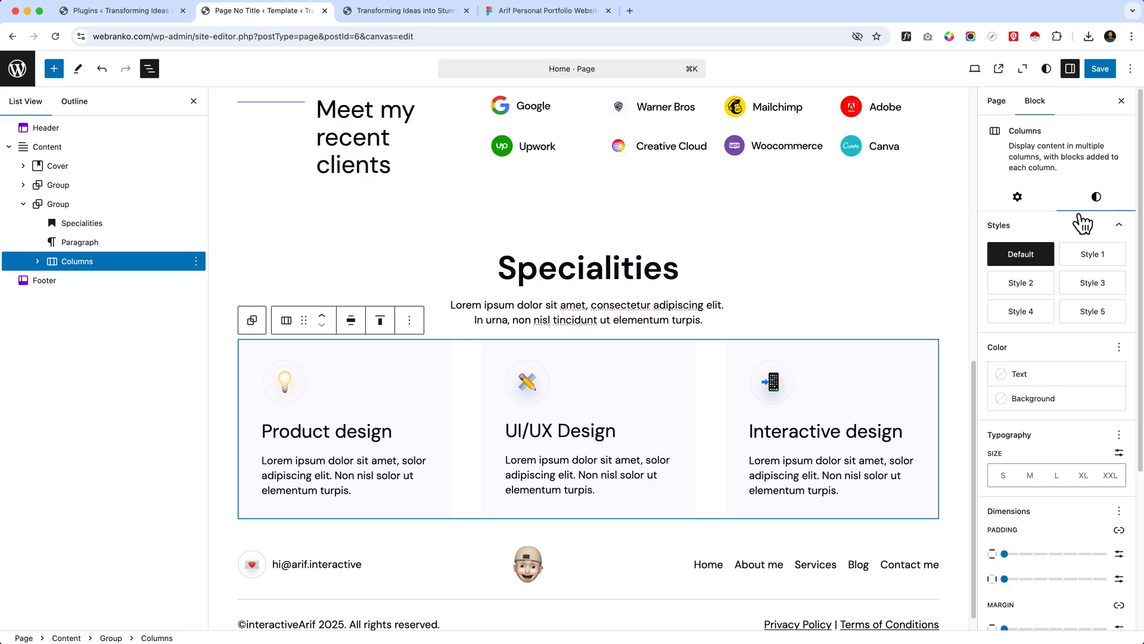
pyautogui.scroll(-1, 1071, 559)
pyautogui.click(1119, 508)
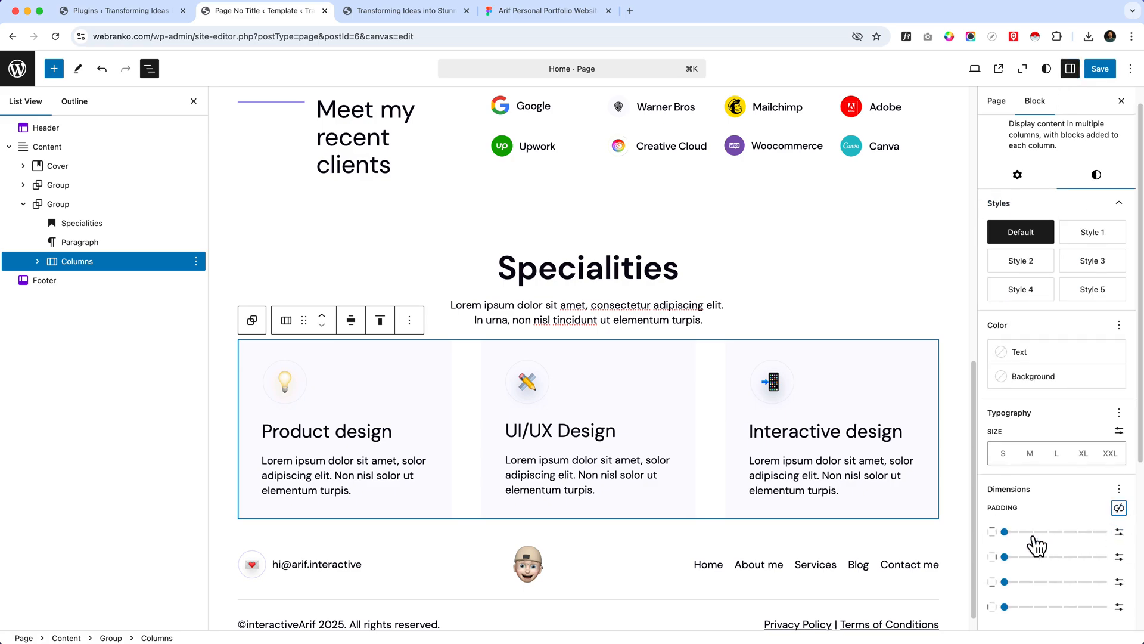
pyautogui.click(1115, 533)
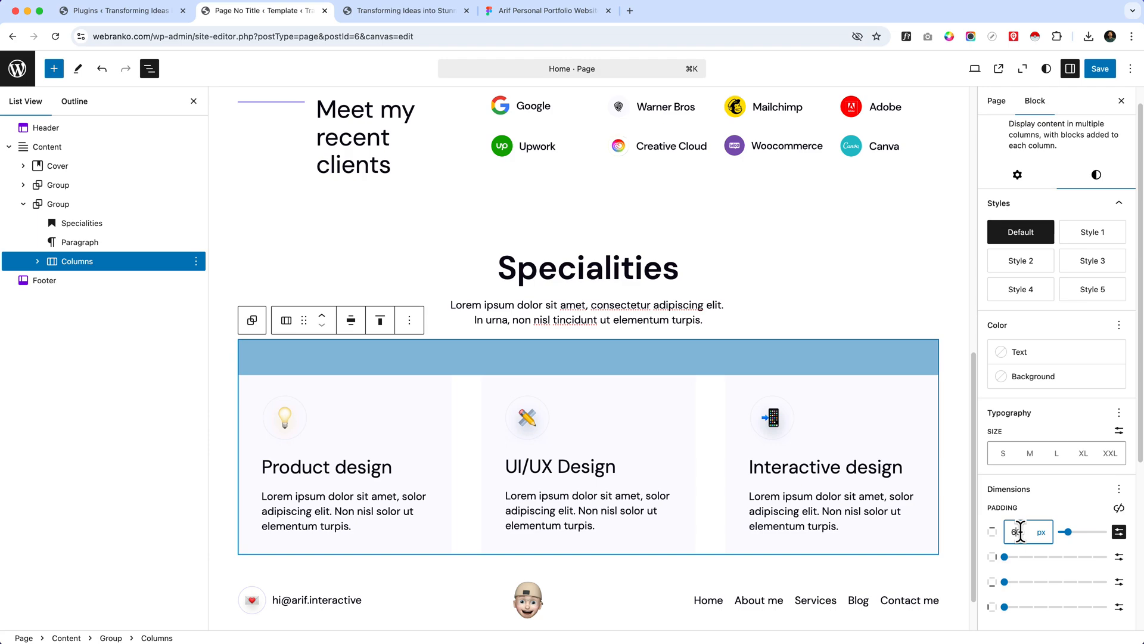
pyautogui.press('BackSpace')
pyautogui.press('BackSpace')
pyautogui.write('50')
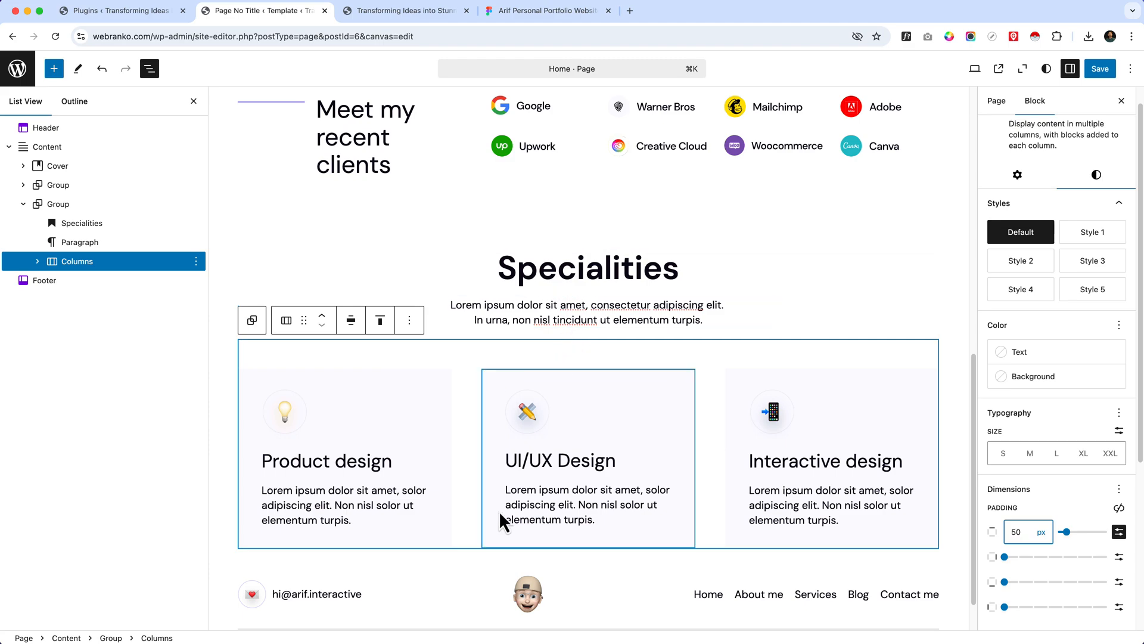
# Check the gap between the cards in the Figma design and set the Columns block's horizontal block spacing to 30 px.
pyautogui.click(90, 263)
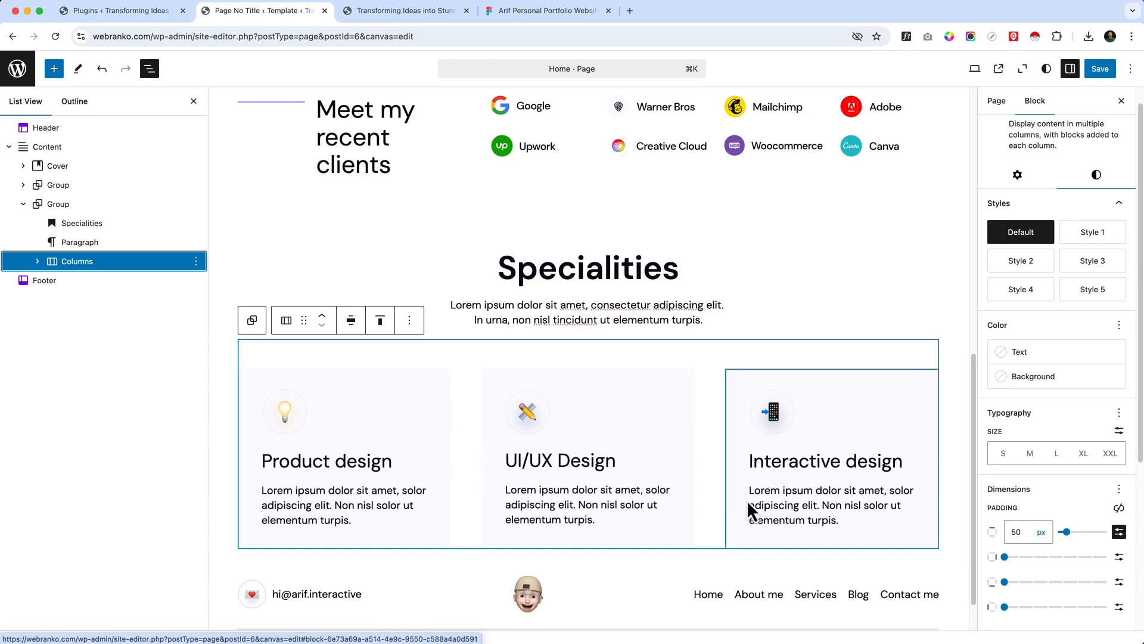
pyautogui.click(528, 20)
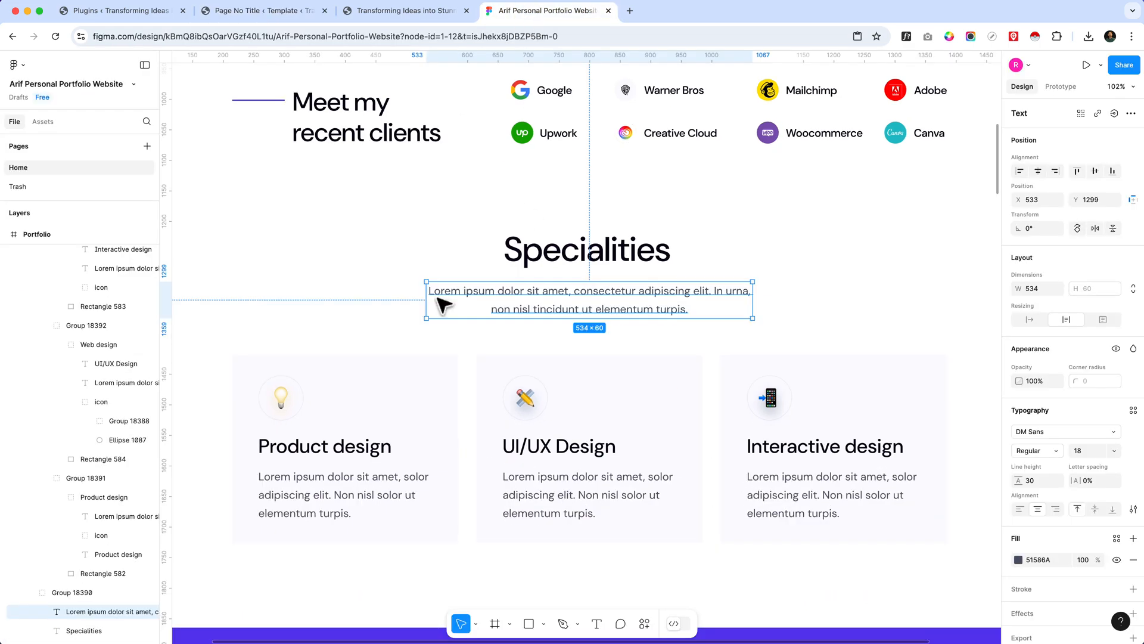
pyautogui.click(472, 436)
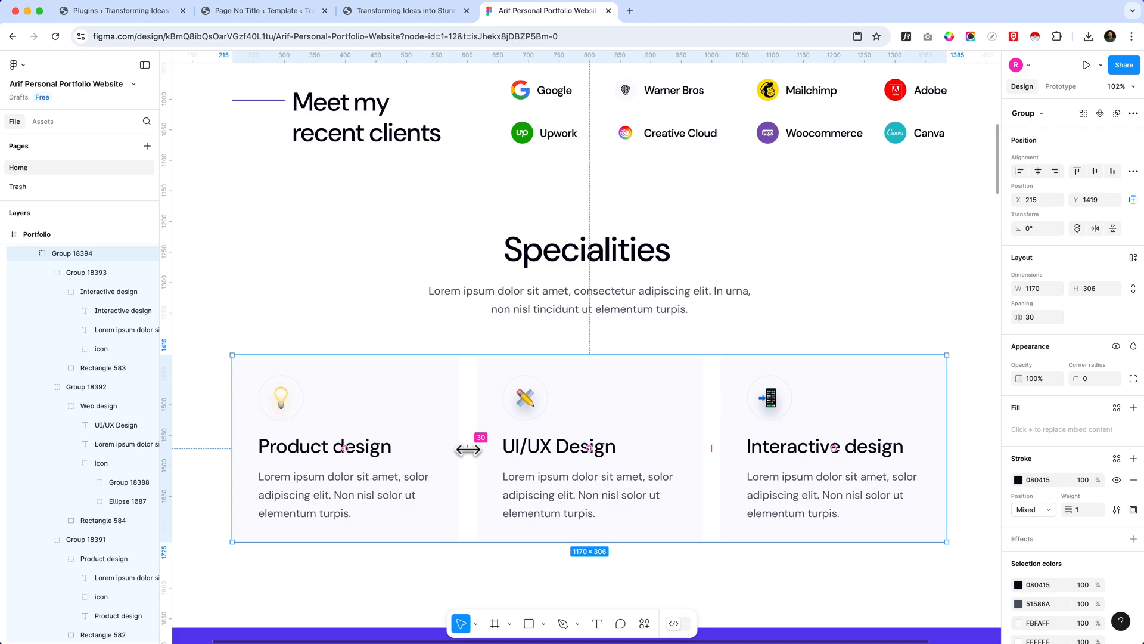
pyautogui.click(276, 11)
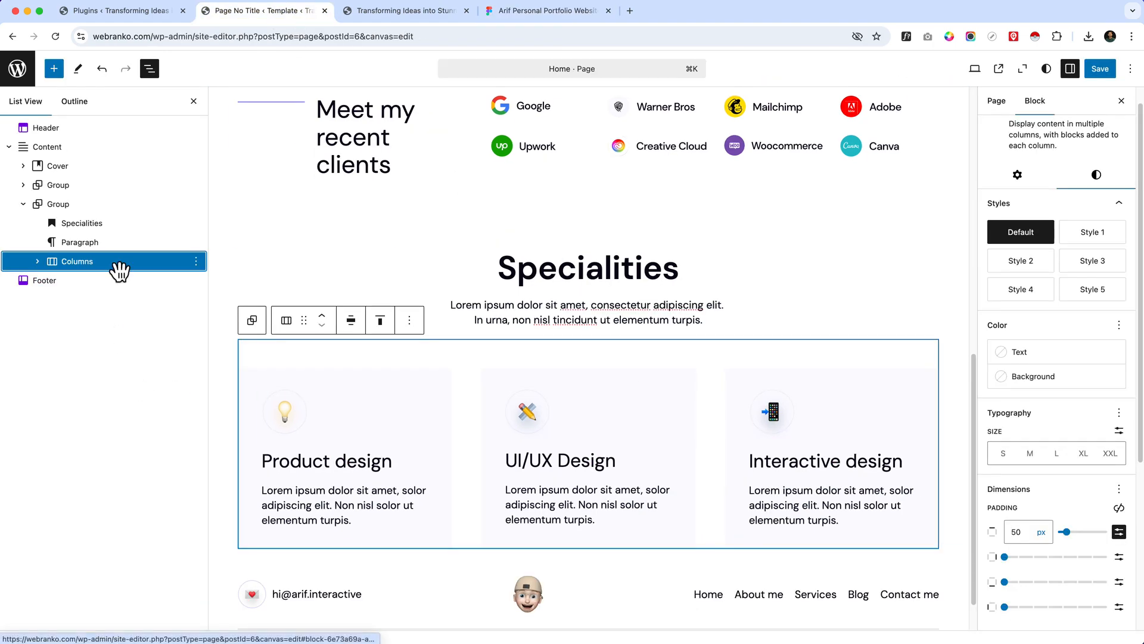
pyautogui.scroll(-5, 1060, 535)
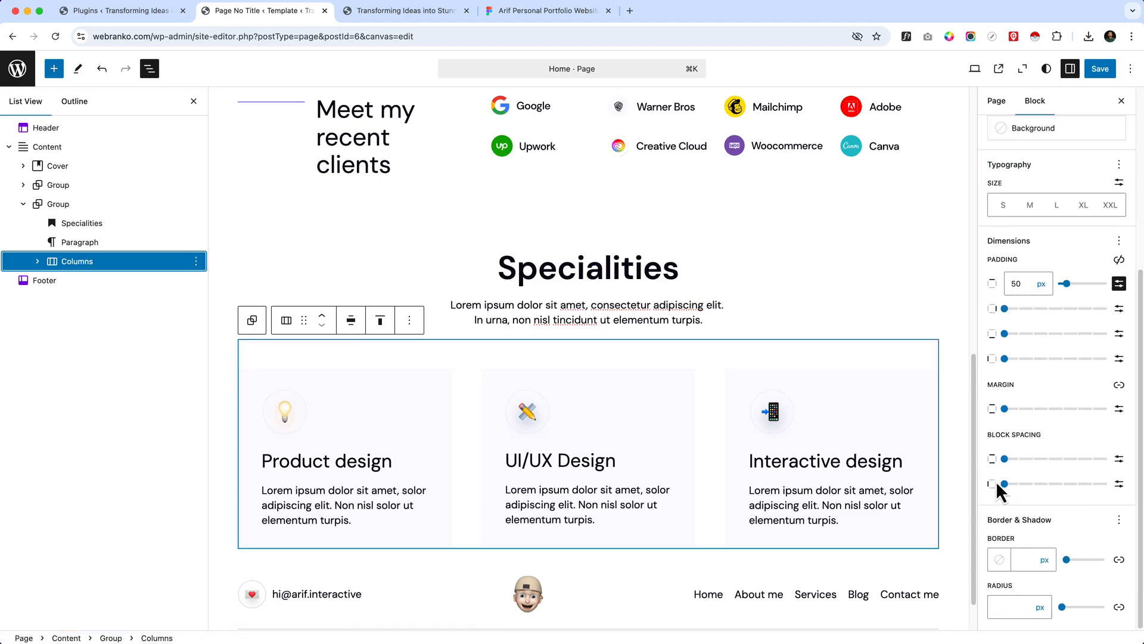
pyautogui.click(1119, 483)
pyautogui.click(1020, 484)
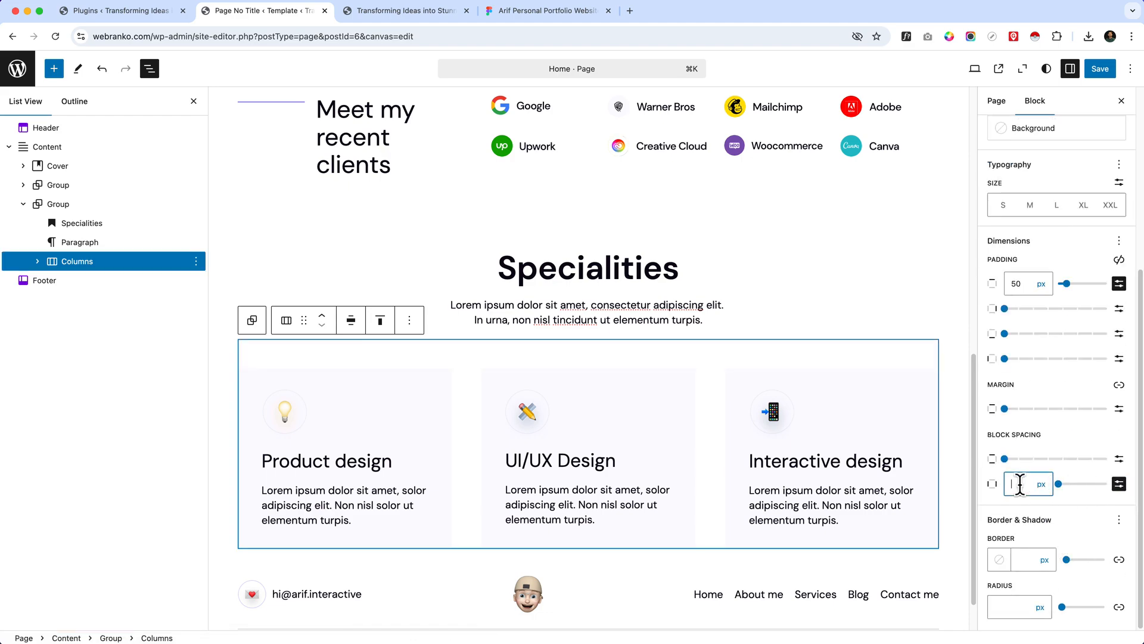
pyautogui.write('30')
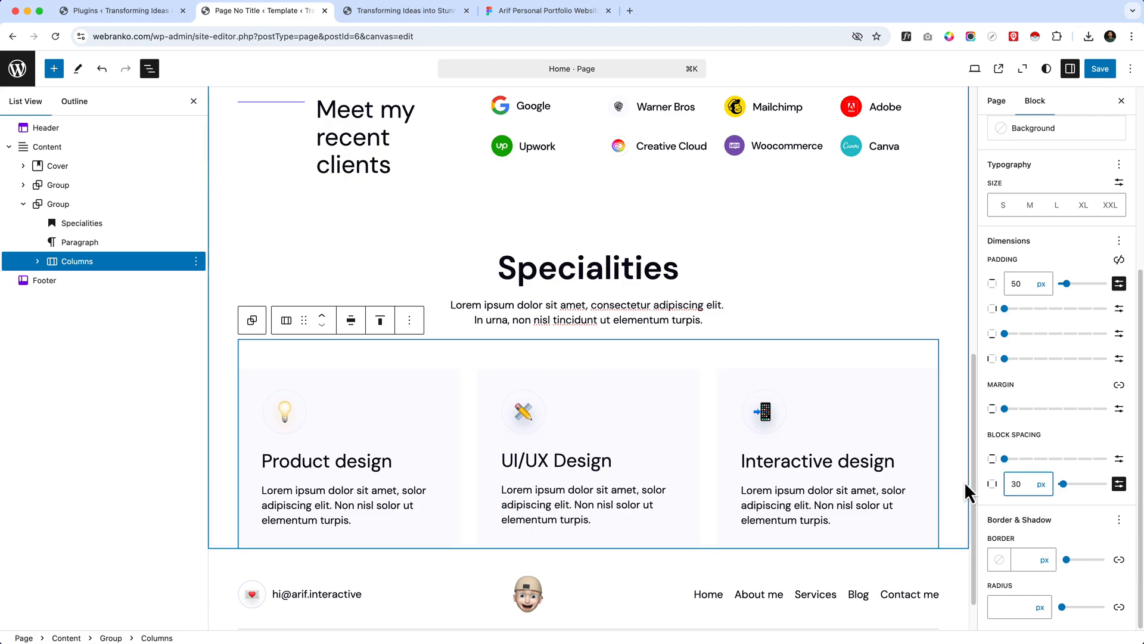
pyautogui.moveTo(1069, 493)
pyautogui.mouseDown()
pyautogui.moveTo(1079, 488)
pyautogui.moveTo(1064, 486)
pyautogui.mouseUp()
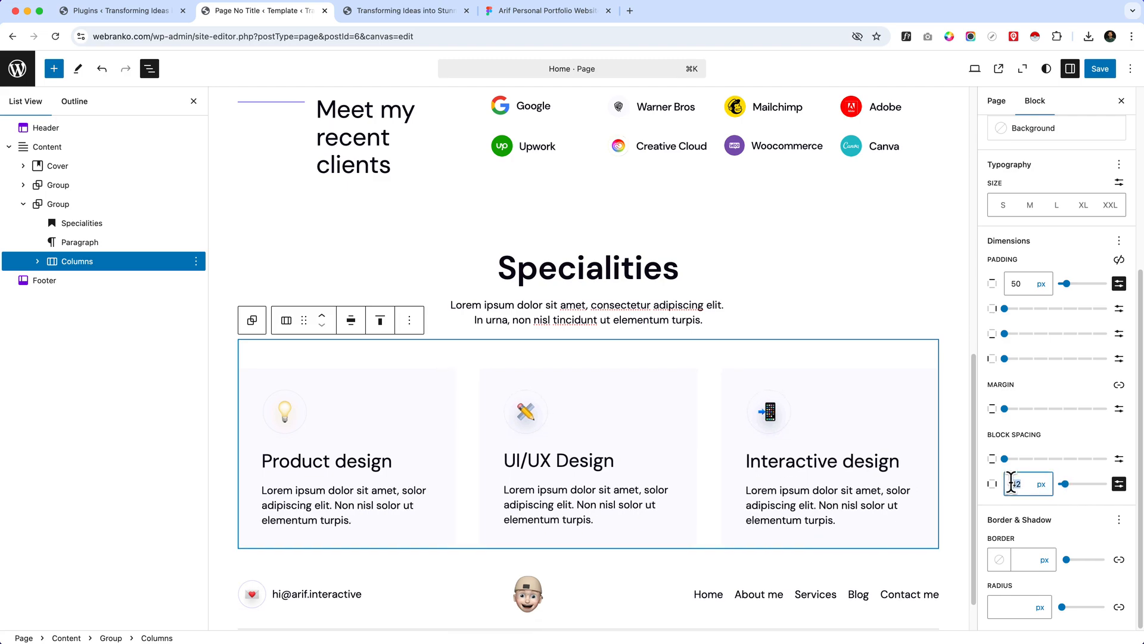
pyautogui.write('30')
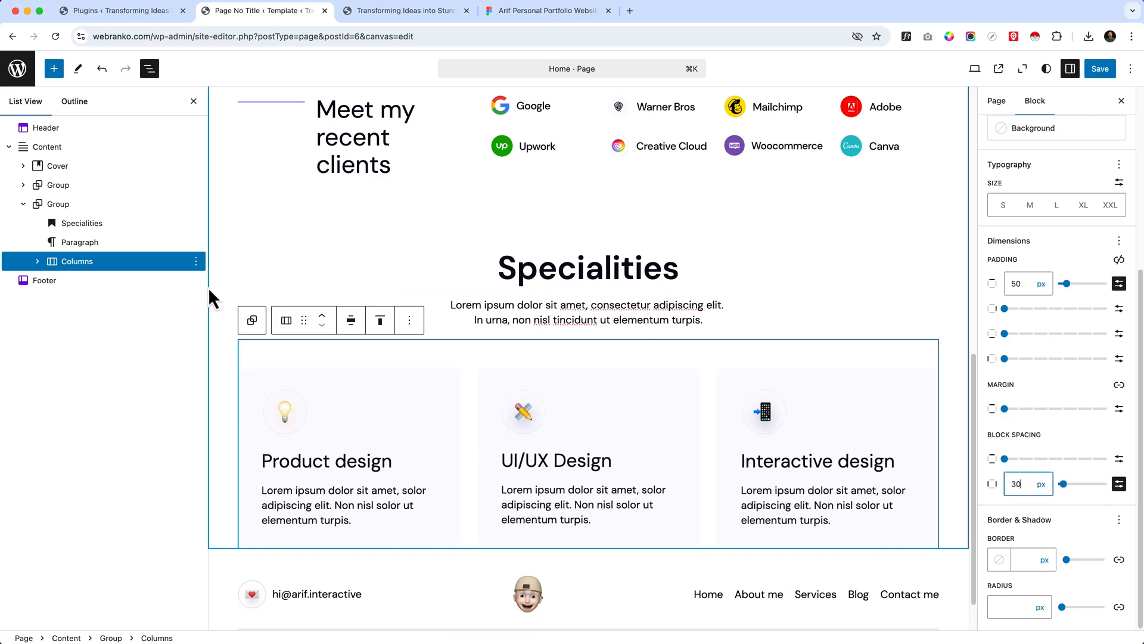
# Check the space beneath the Specialities cards in the Figma design and set the section group's bottom padding to 130 px.
pyautogui.click(441, 11)
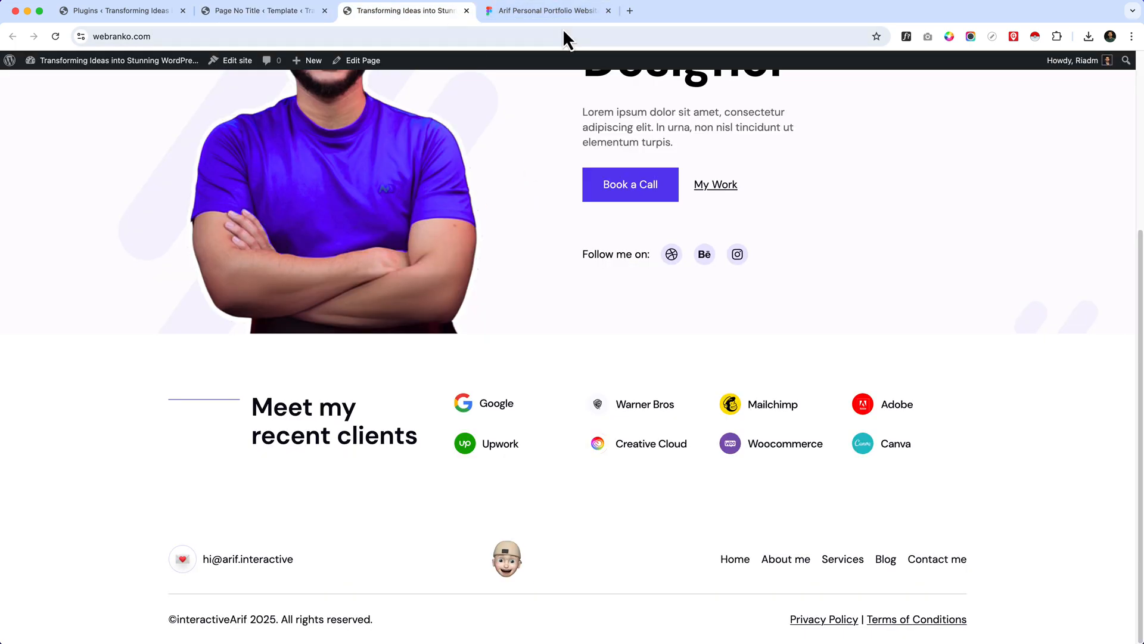
pyautogui.click(544, 11)
pyautogui.scroll(-3, 651, 447)
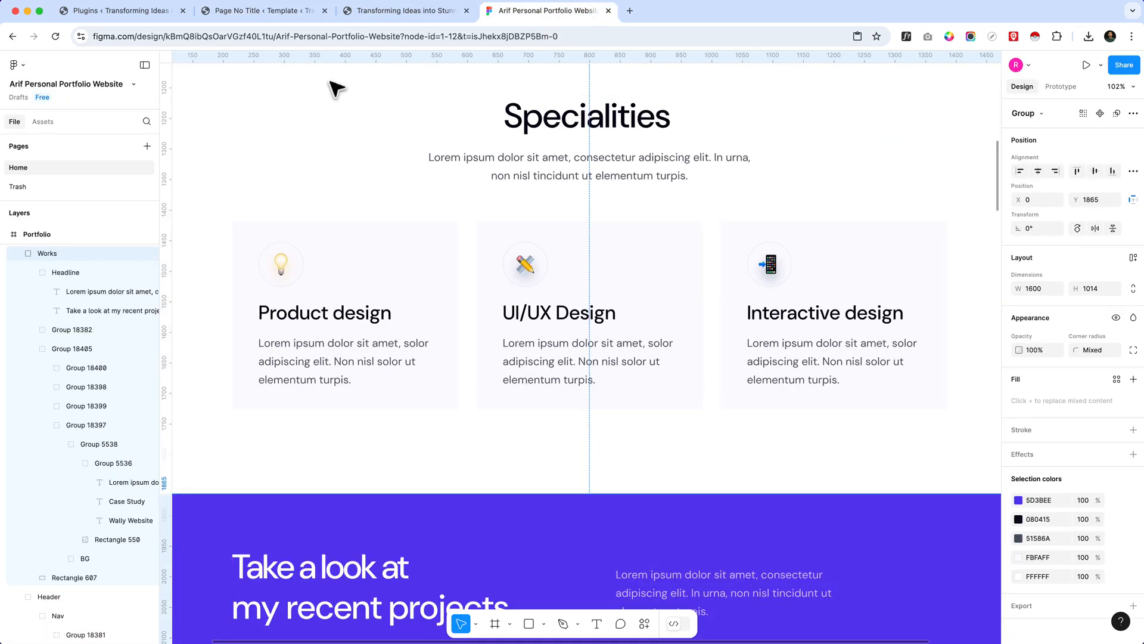
pyautogui.click(276, 18)
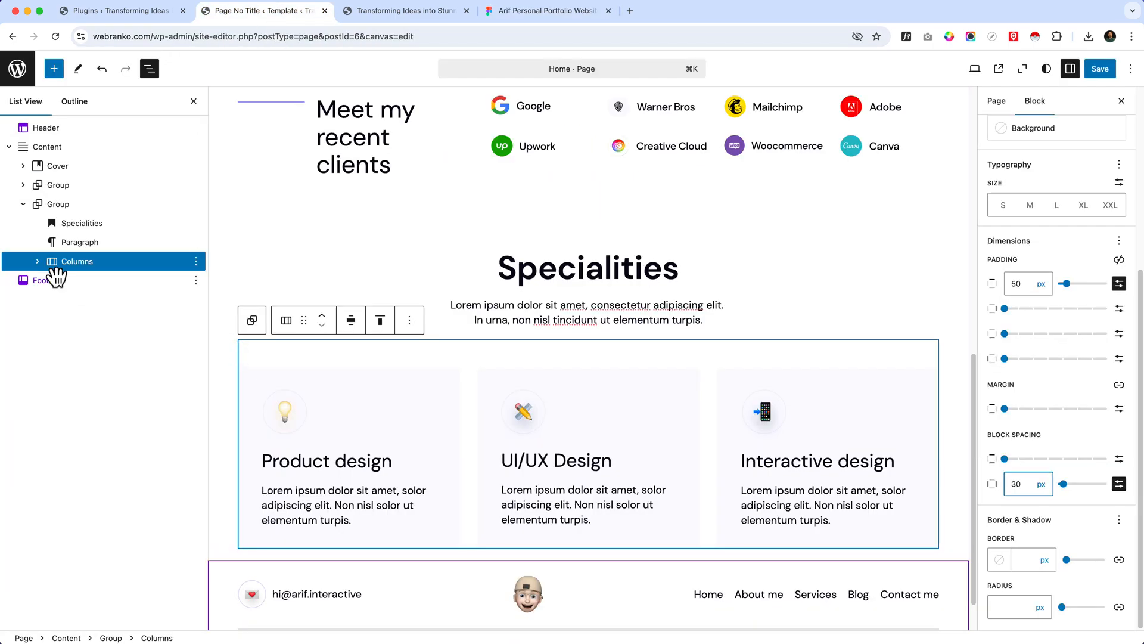
pyautogui.click(57, 208)
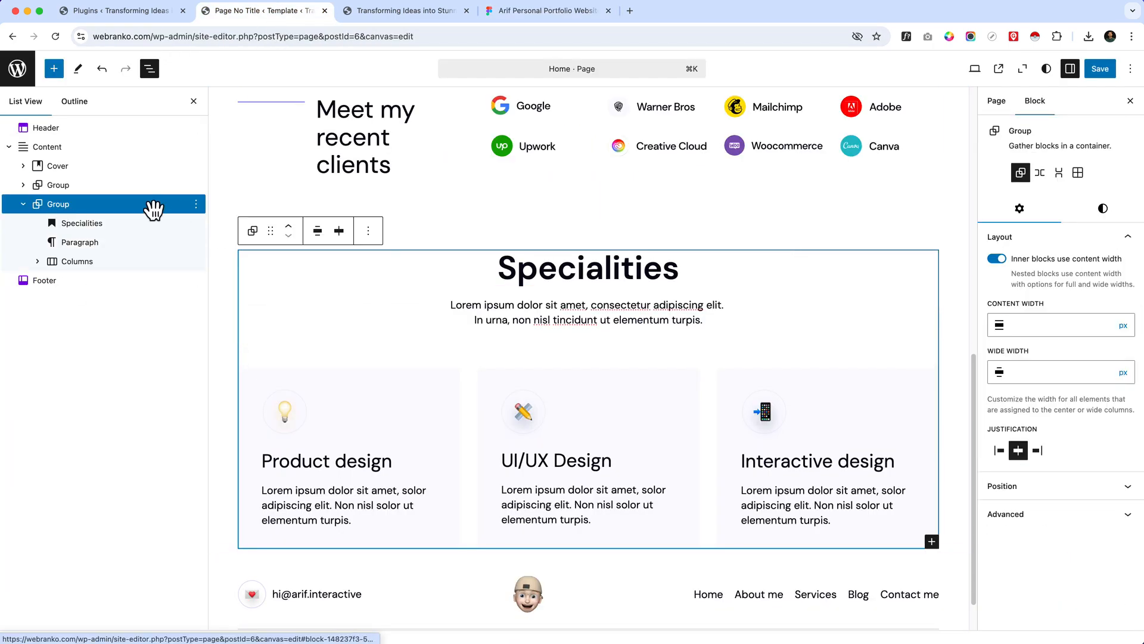
pyautogui.click(1102, 208)
pyautogui.scroll(-5, 1060, 486)
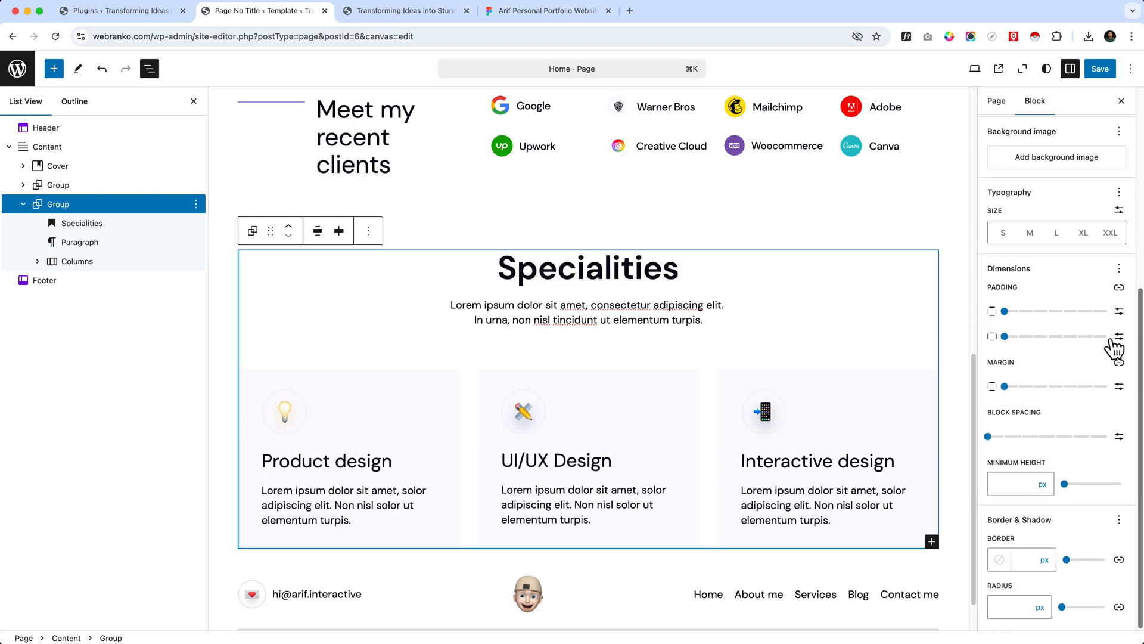
pyautogui.click(1120, 287)
pyautogui.click(1119, 361)
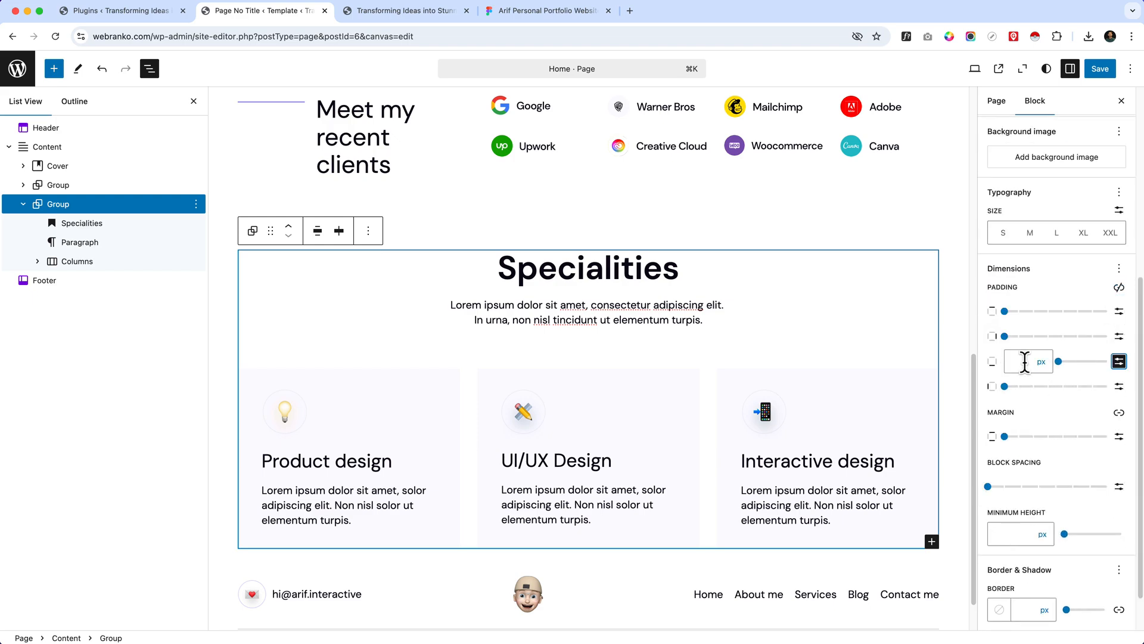
pyautogui.write('100')
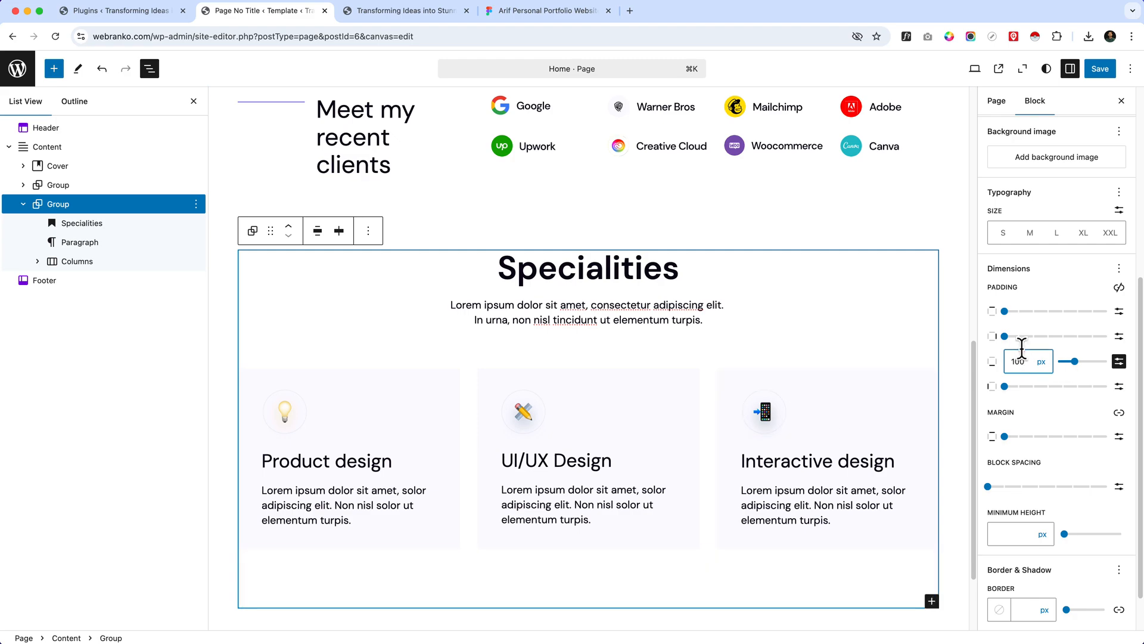
pyautogui.press('BackSpace')
pyautogui.write('3')
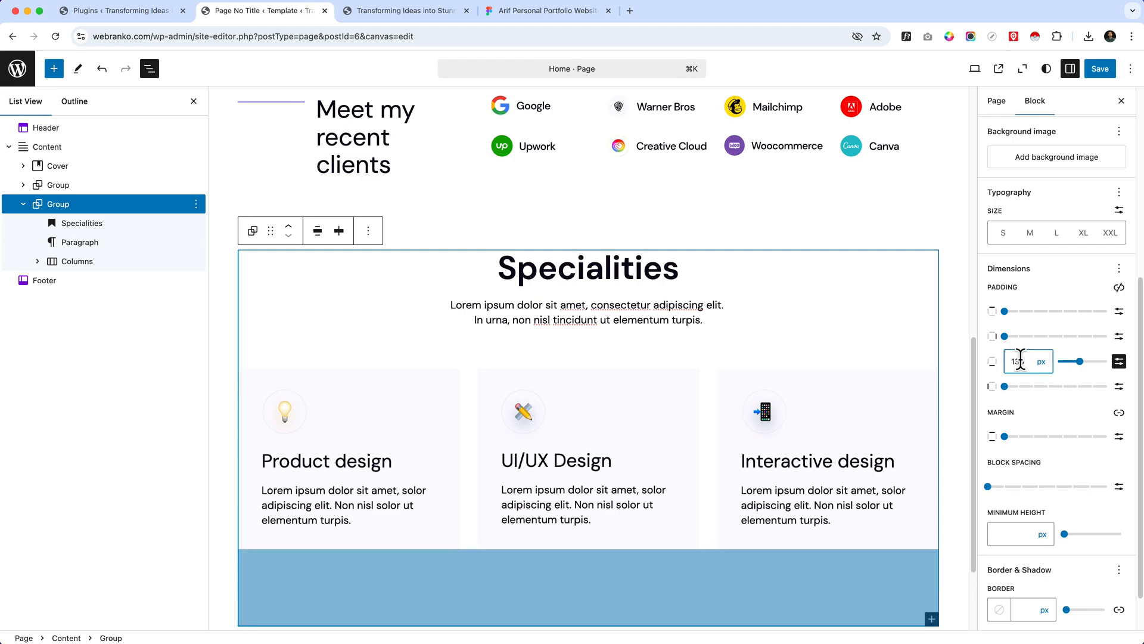
pyautogui.scroll(-1, 769, 476)
pyautogui.scroll(-2, 720, 539)
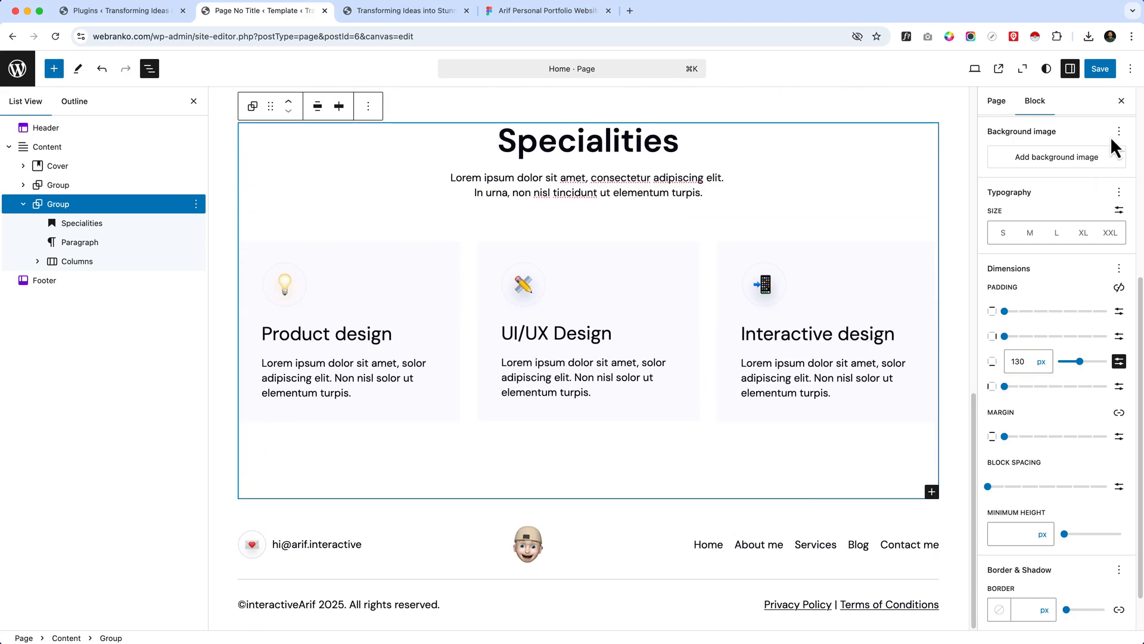
# Save the page and reload the live home page to review the Specialities section.
pyautogui.click(1096, 74)
pyautogui.click(1098, 70)
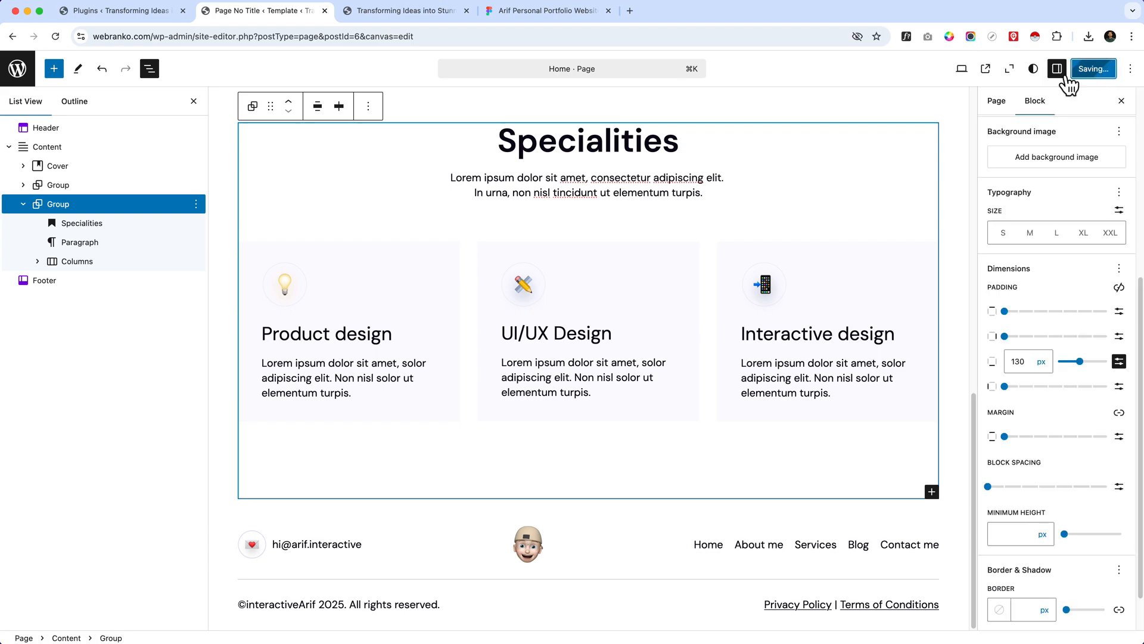
pyautogui.click(407, 13)
pyautogui.click(407, 31)
pyautogui.press('Return')
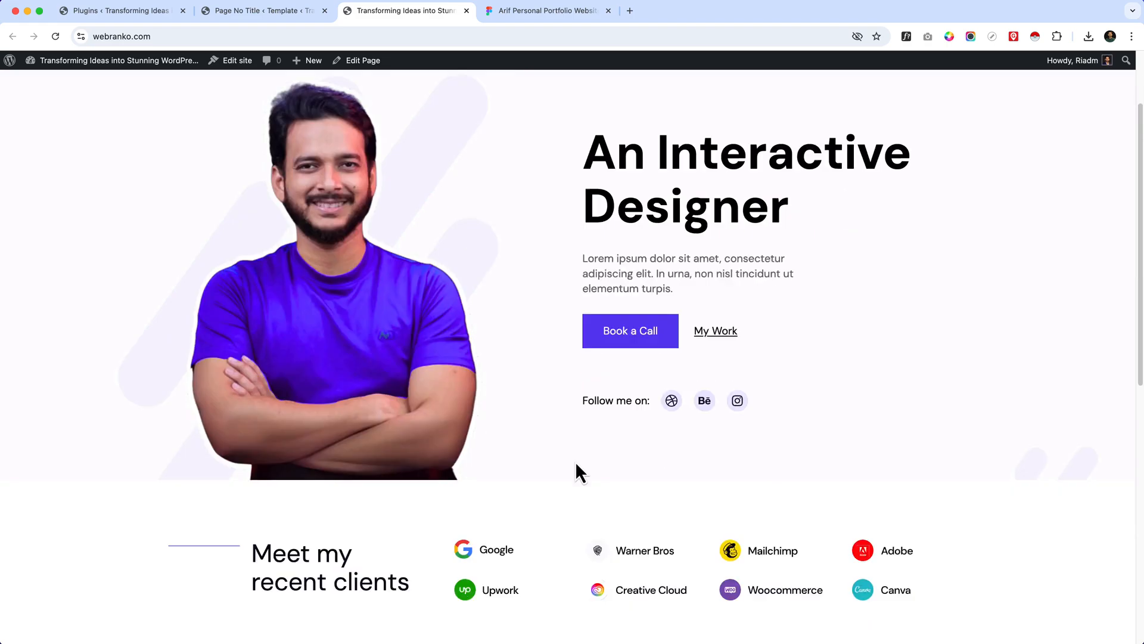
pyautogui.scroll(-10, 575, 467)
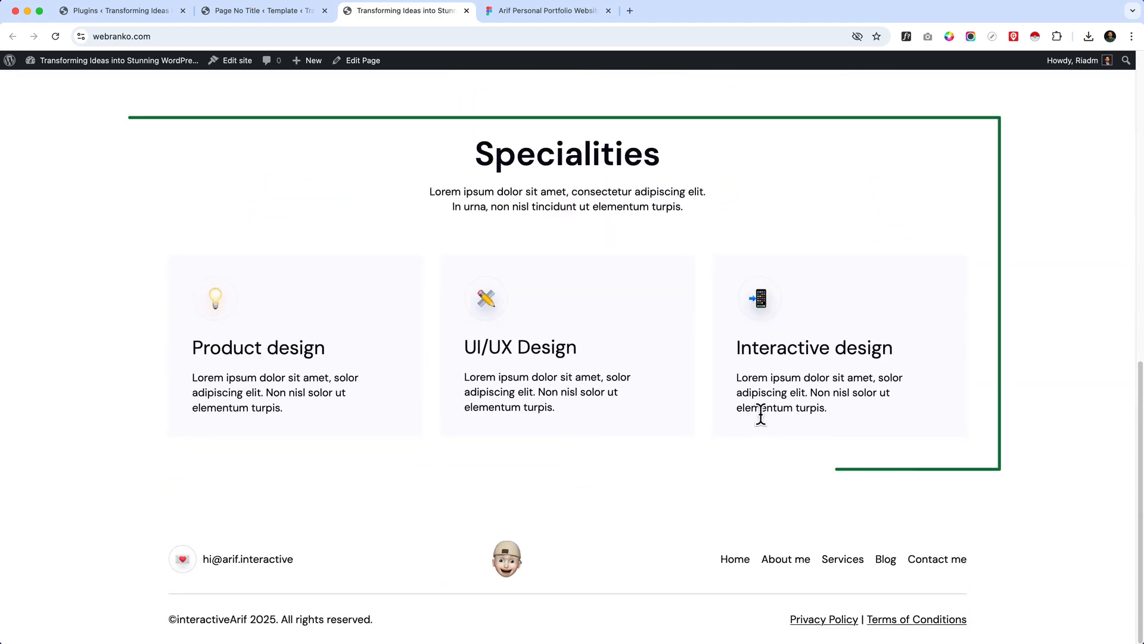